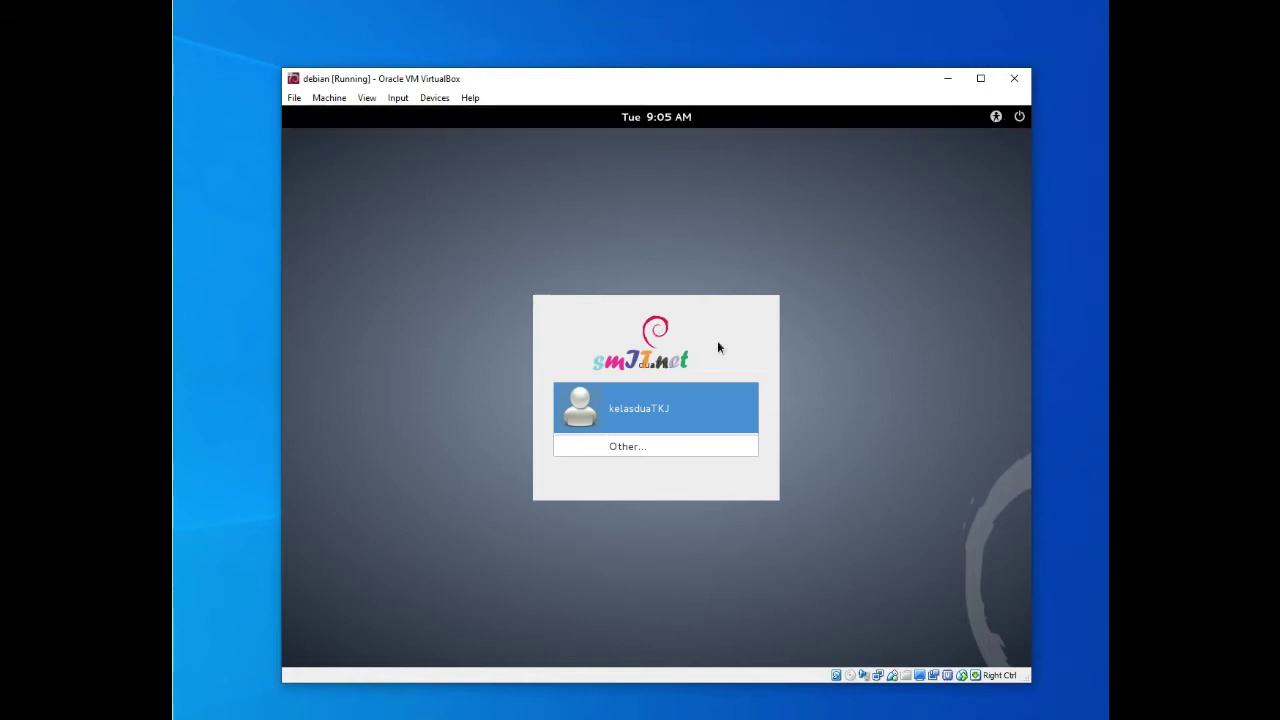
- Log in to the Debian desktop with the listed user account by entering the account password
{"action": "mouse_move", "coordinate": [666, 110]}
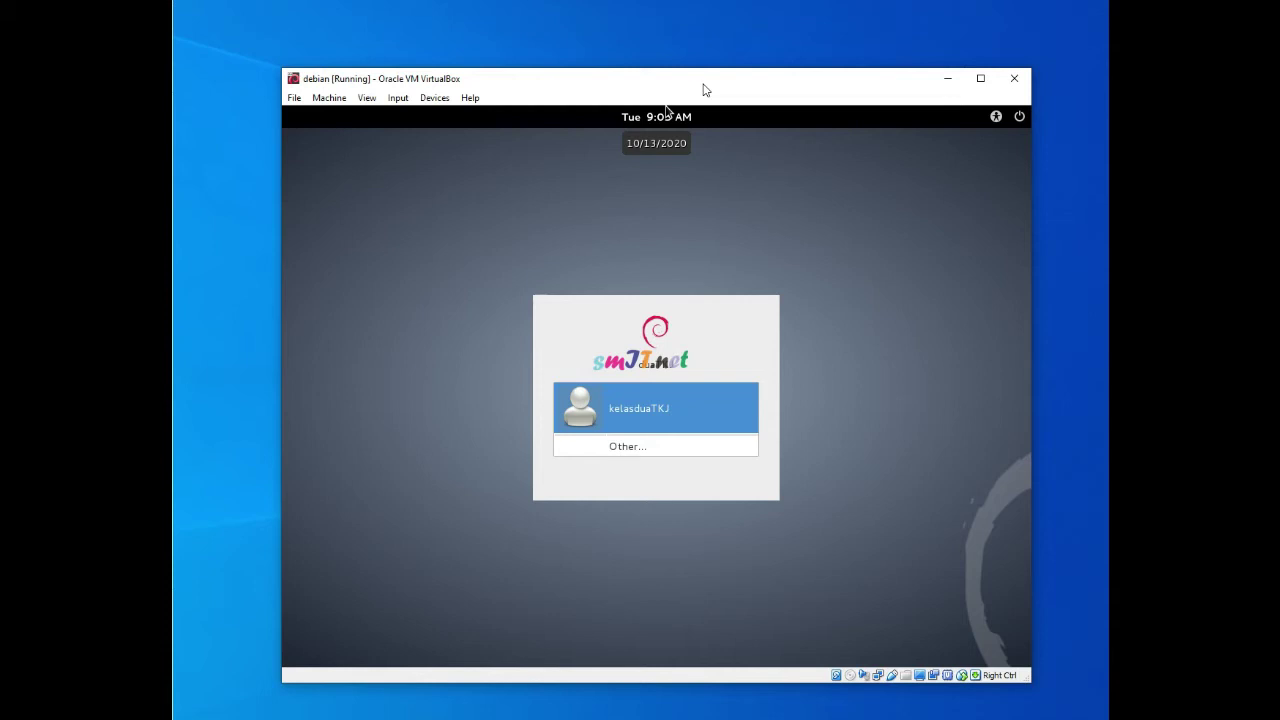
{"action": "left_click", "coordinate": [671, 414]}
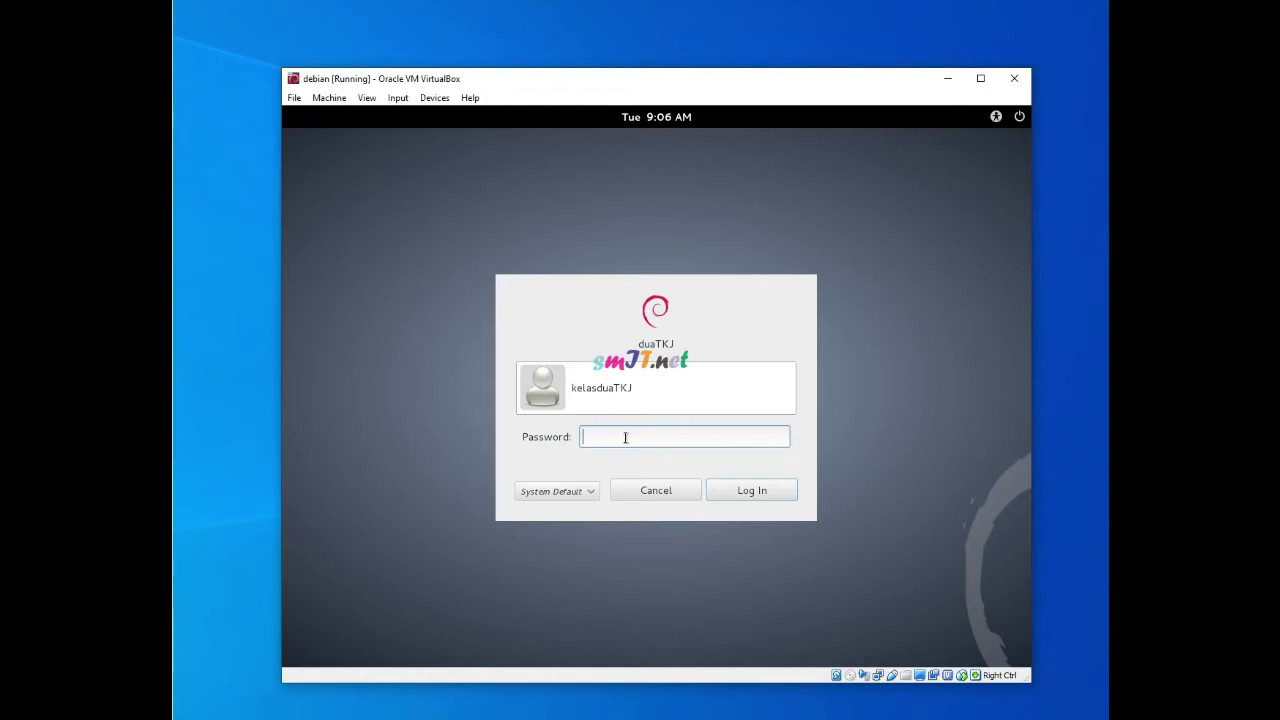
{"action": "type", "text": "•••"}
{"action": "key", "text": "Return"}
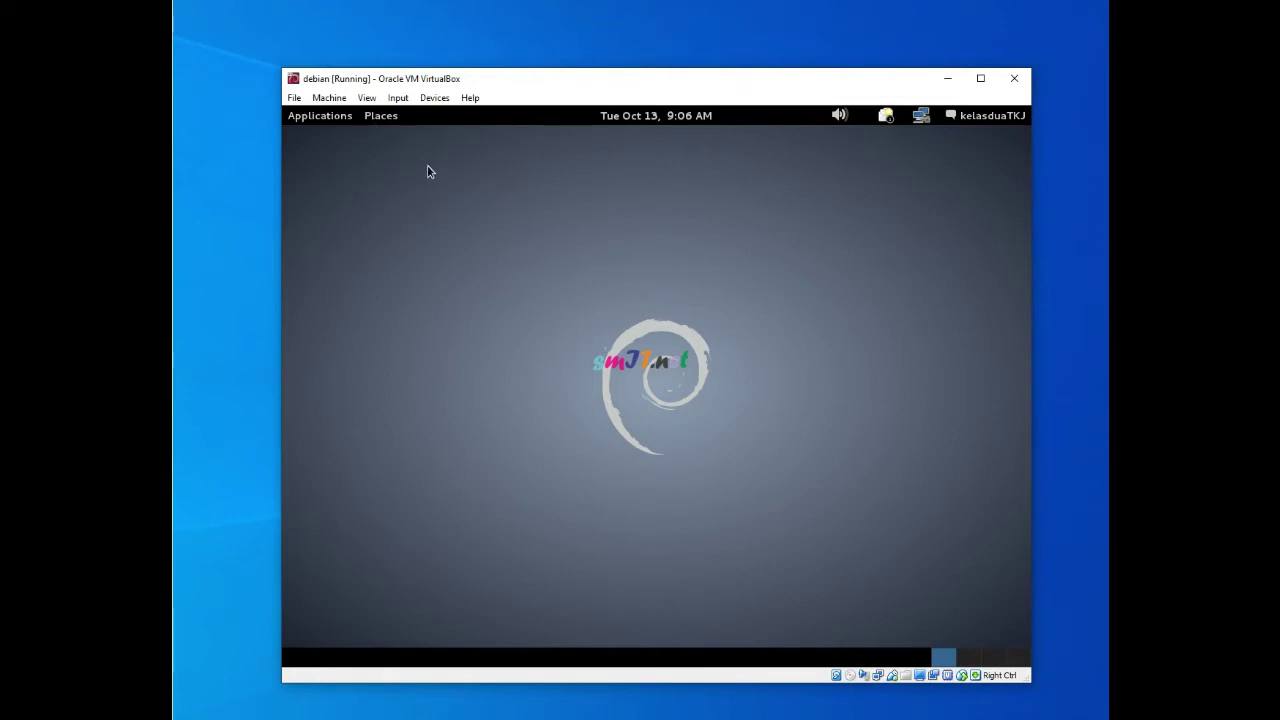
- Open the Root Terminal and authorize it with the administrative password
{"action": "left_click", "coordinate": [320, 118]}
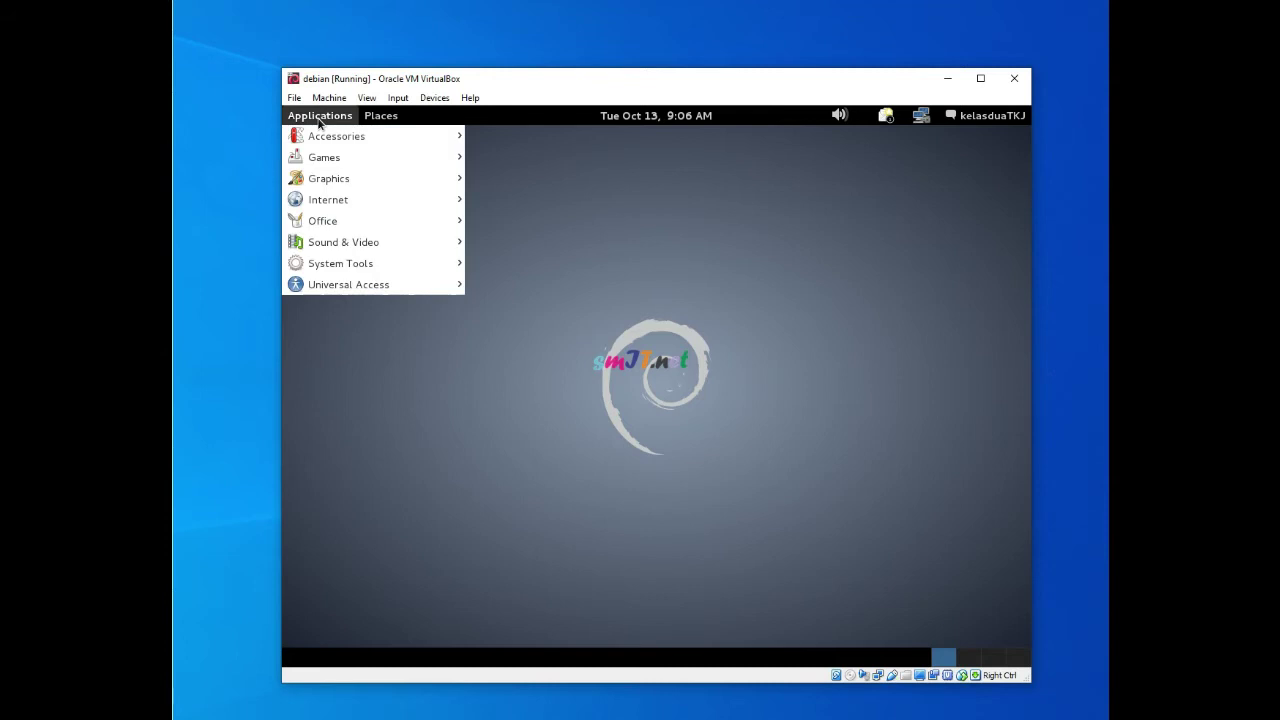
{"action": "mouse_move", "coordinate": [320, 140]}
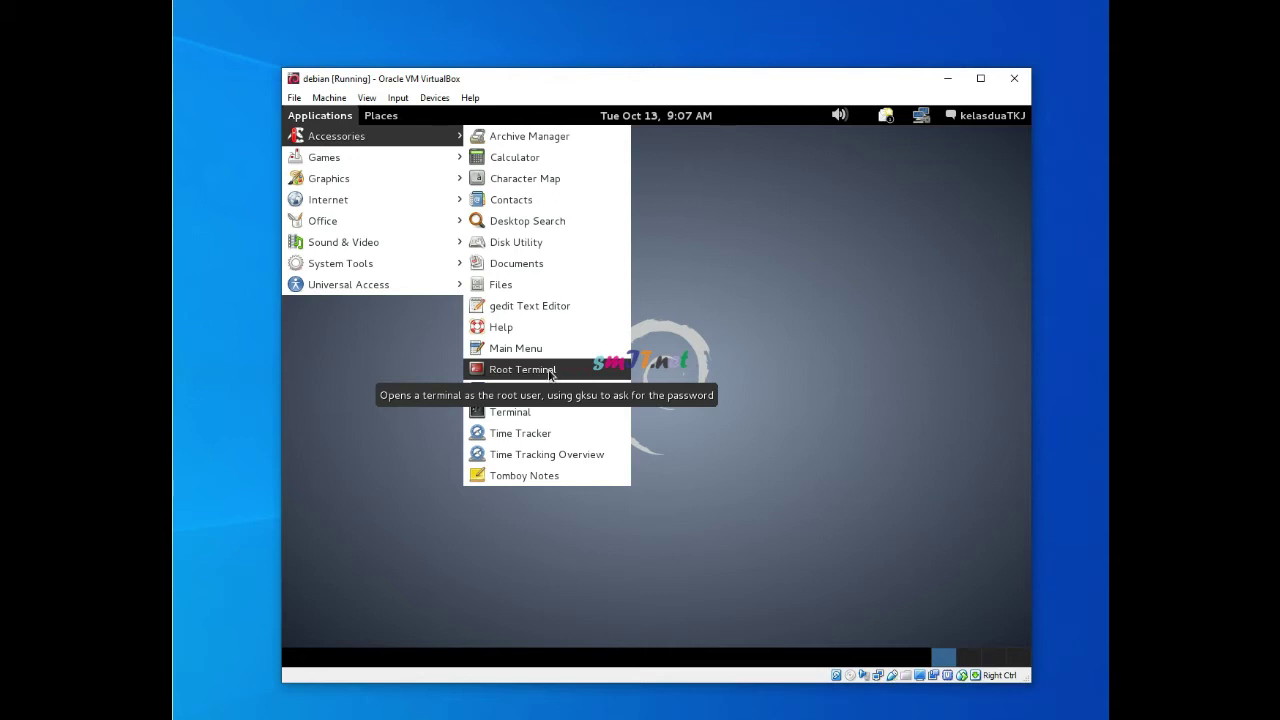
{"action": "left_click", "coordinate": [535, 371]}
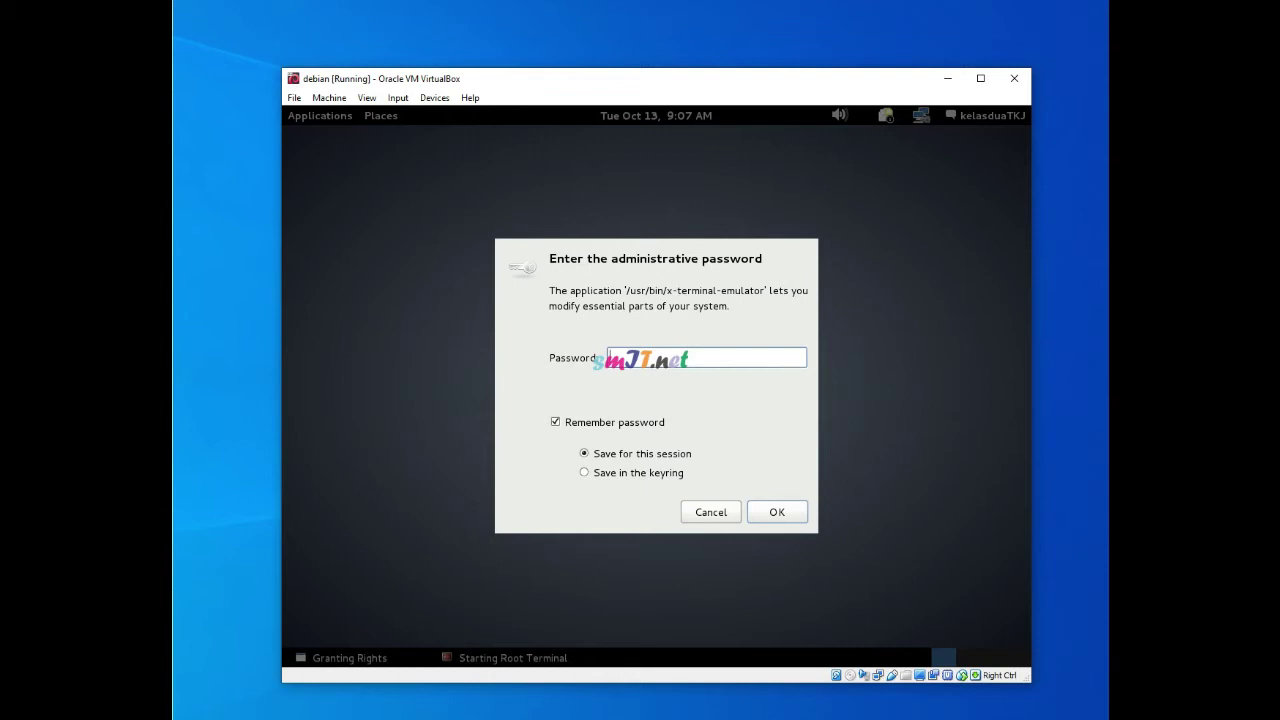
{"action": "type", "text": "•••"}
{"action": "key", "text": "Return"}
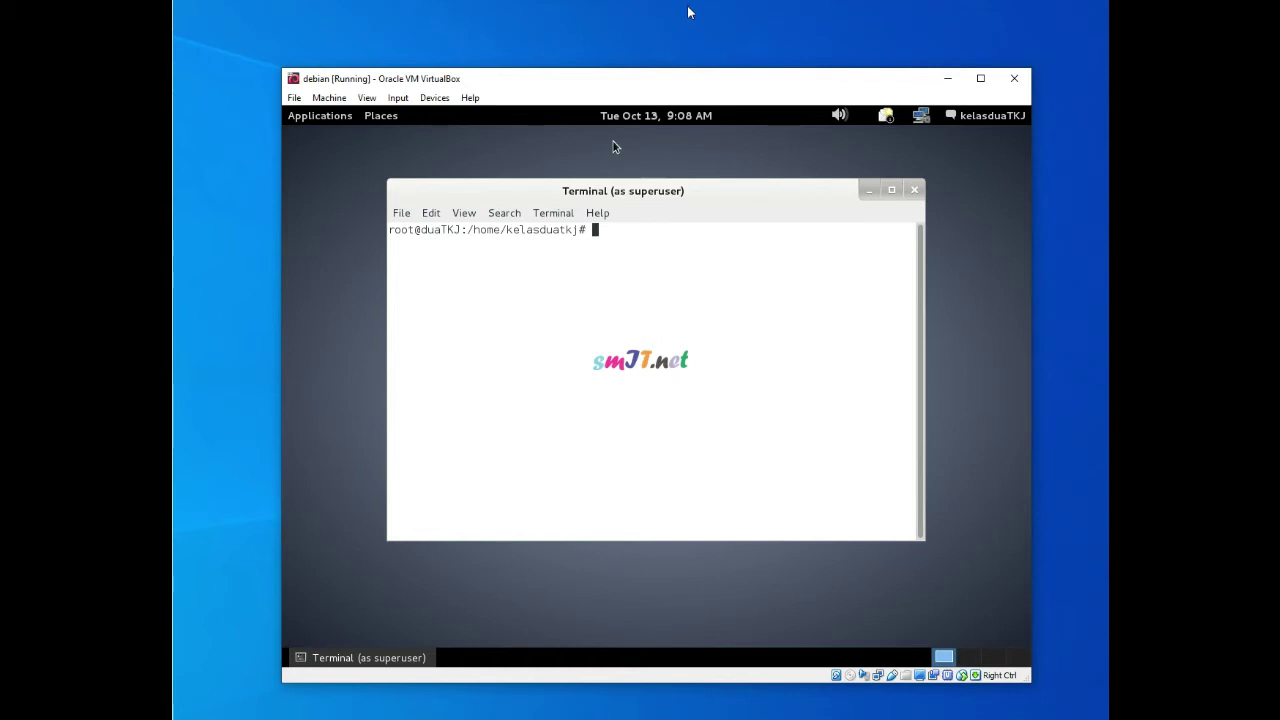
- Start installing the mc package with apt-get install mc and agree to continue
{"action": "type", "text": "apt-get install mc"}
{"action": "key", "text": "Return"}
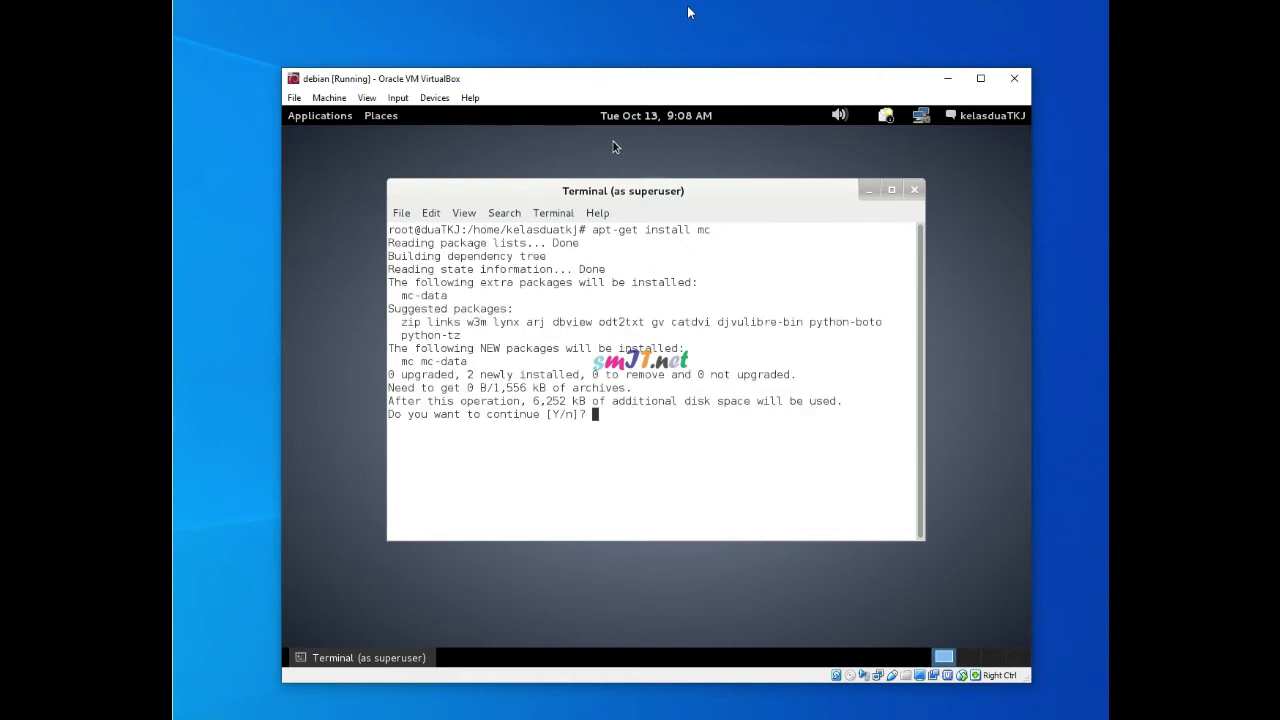
{"action": "type", "text": "y"}
{"action": "key", "text": "Return"}
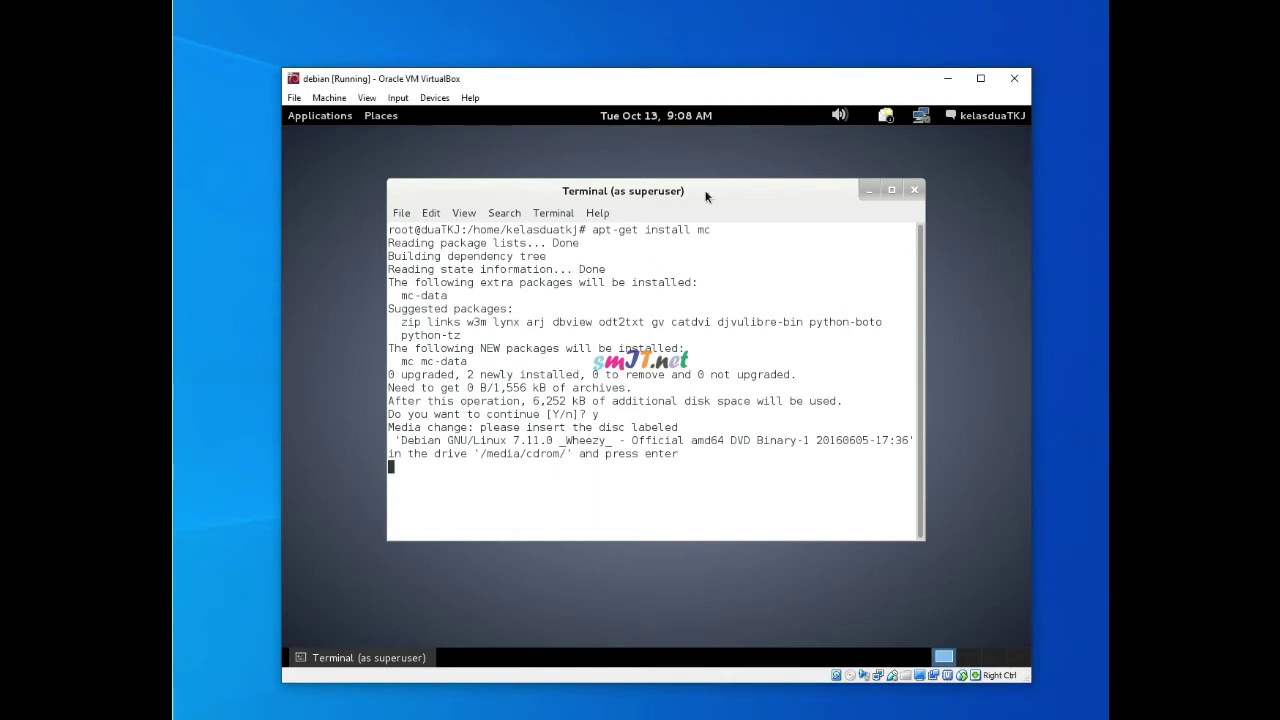
- Insert debian-7.11.0-amd64-DVD-1.iso into the virtual machine's optical drive and continue the mc installation
{"action": "left_click_drag", "start_coordinate": [684, 458], "coordinate": [386, 425]}
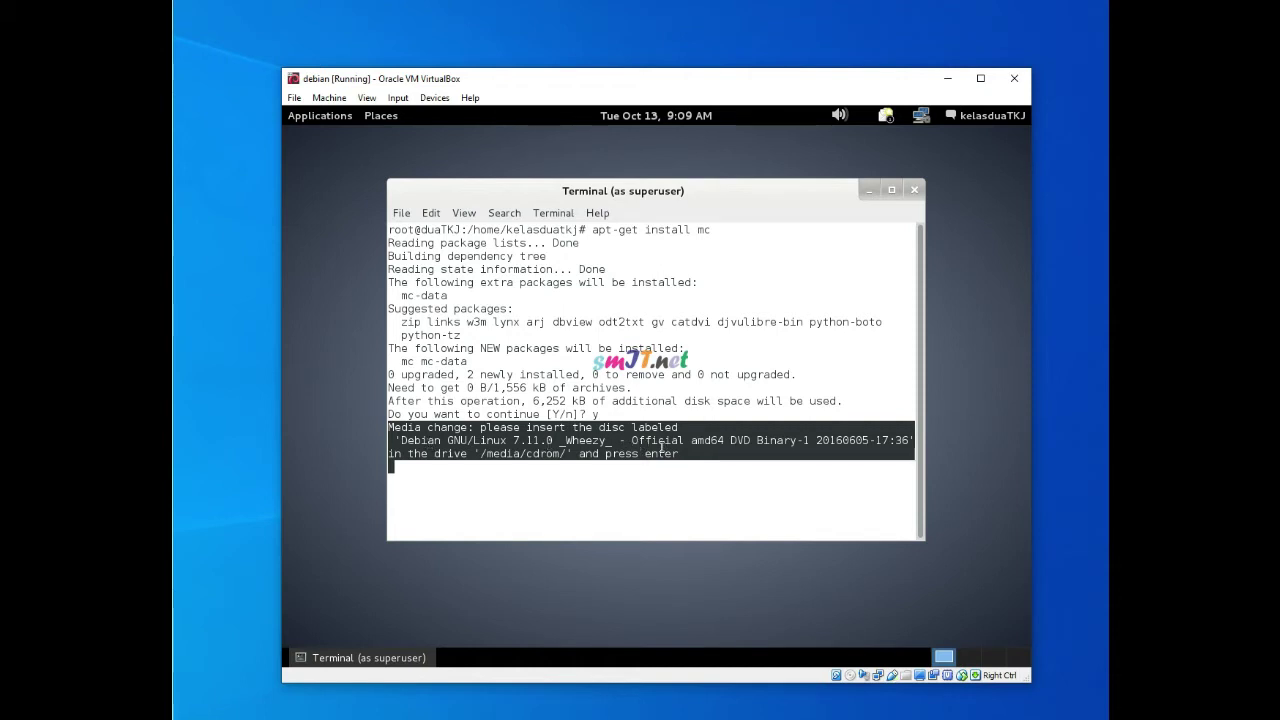
{"action": "left_click", "coordinate": [435, 98]}
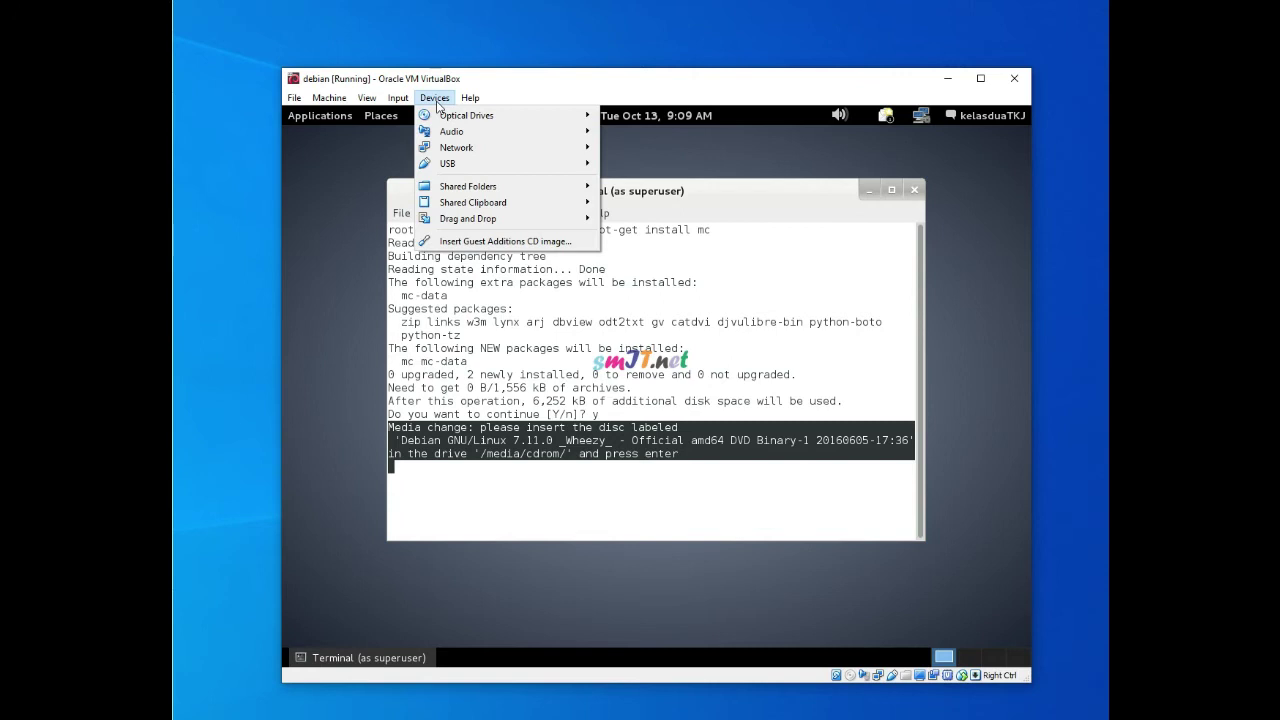
{"action": "mouse_move", "coordinate": [442, 118]}
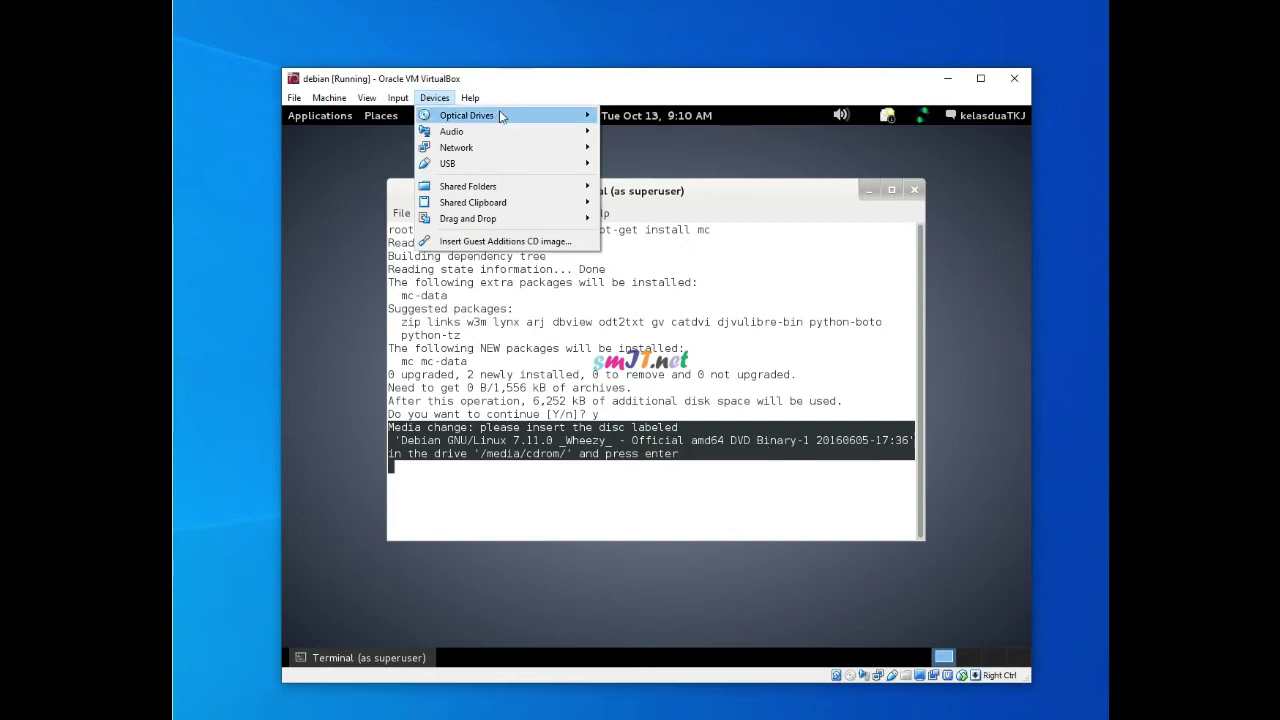
{"action": "mouse_move", "coordinate": [501, 121]}
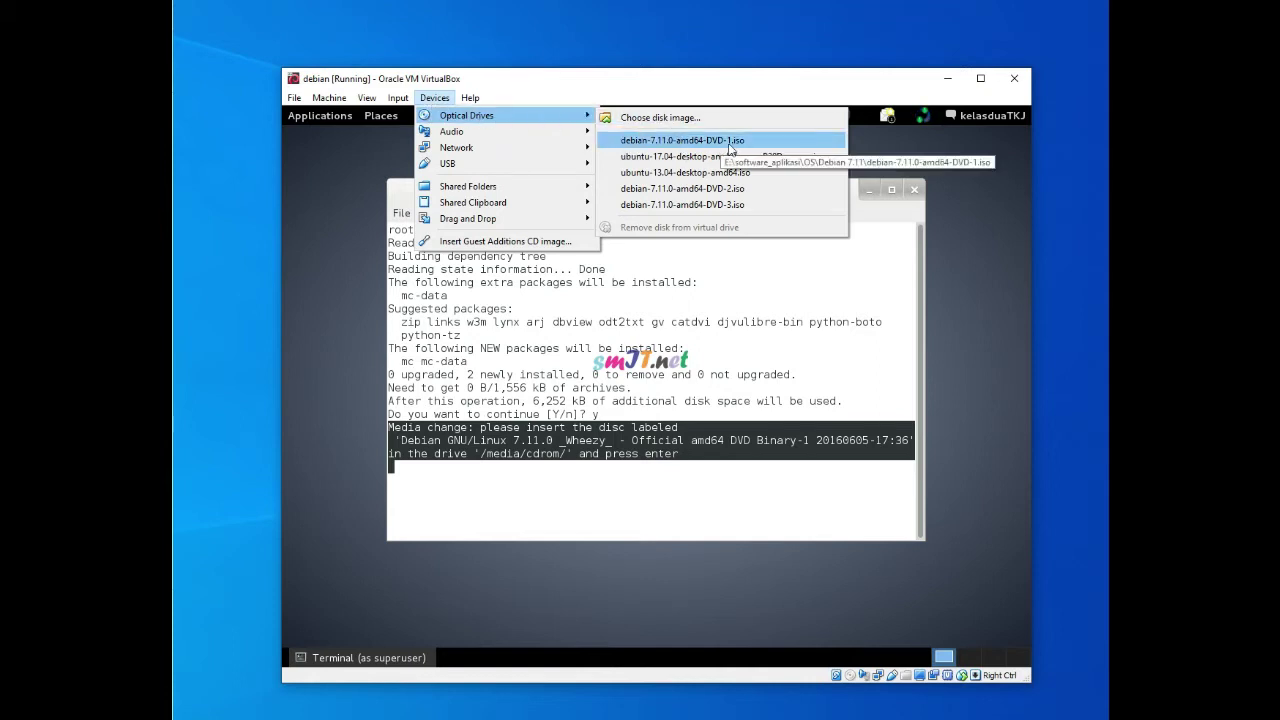
{"action": "left_click", "coordinate": [702, 143]}
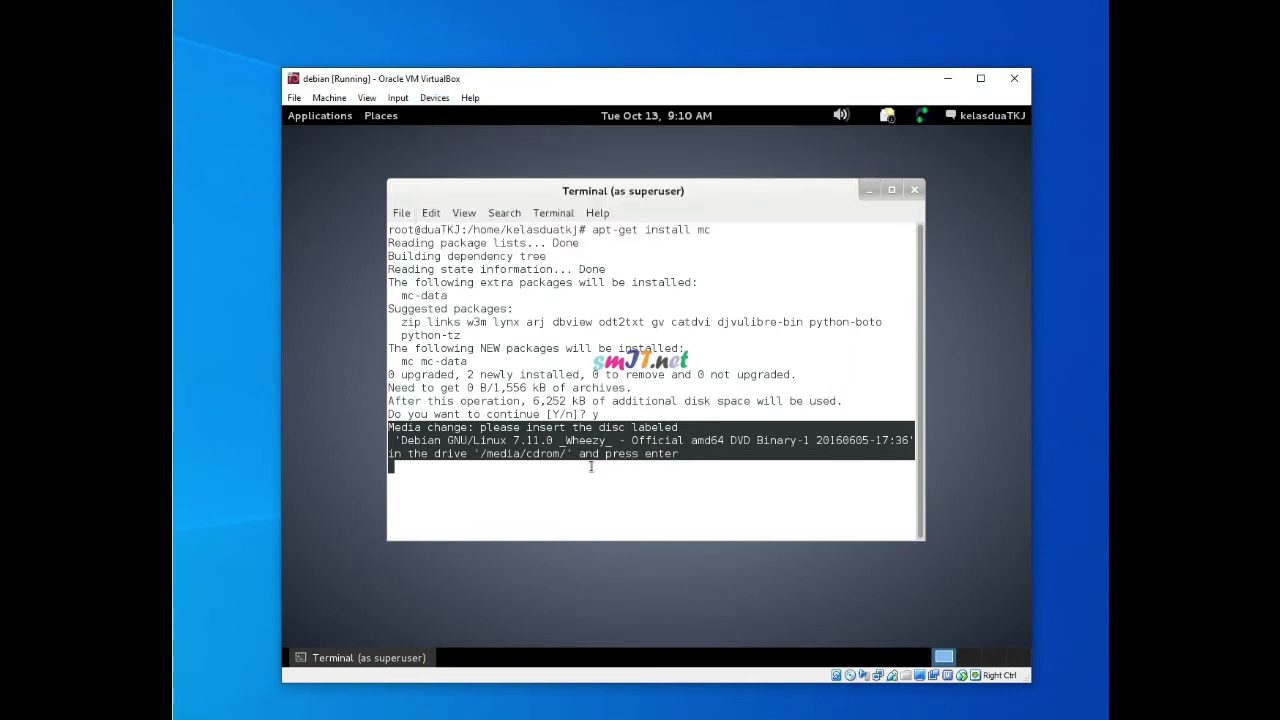
{"action": "left_click", "coordinate": [683, 453]}
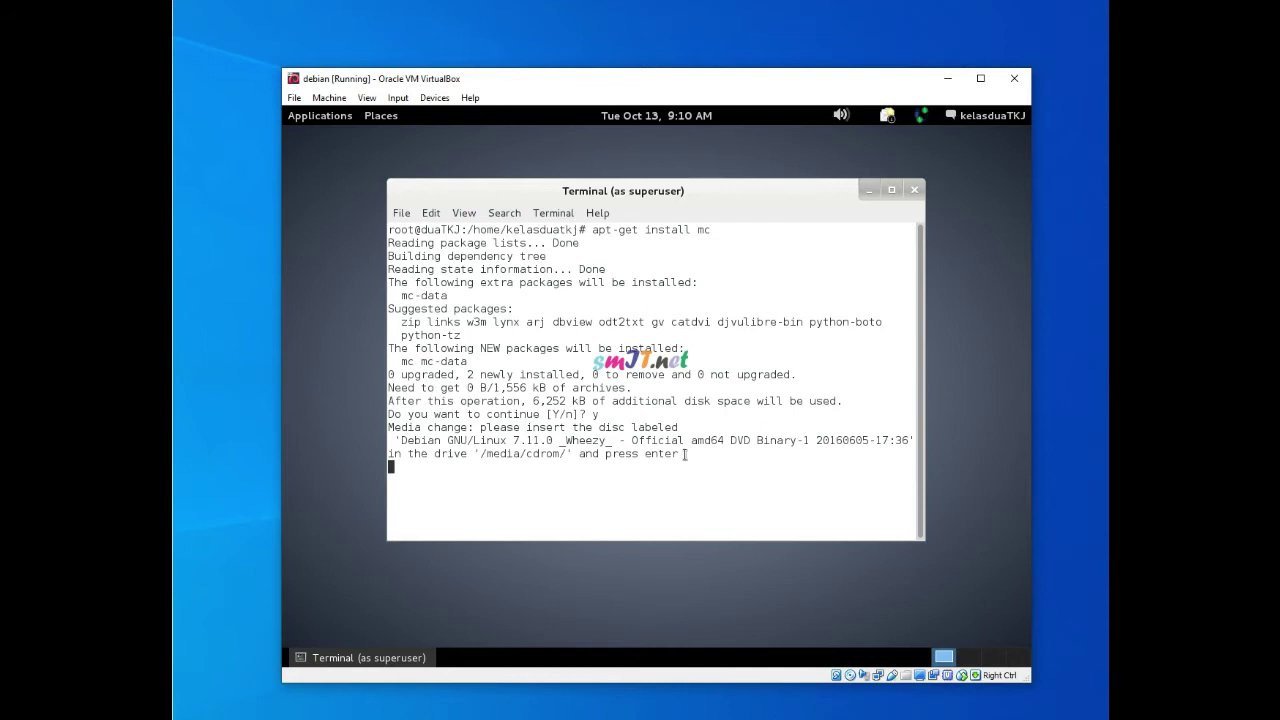
{"action": "key", "text": "Return"}
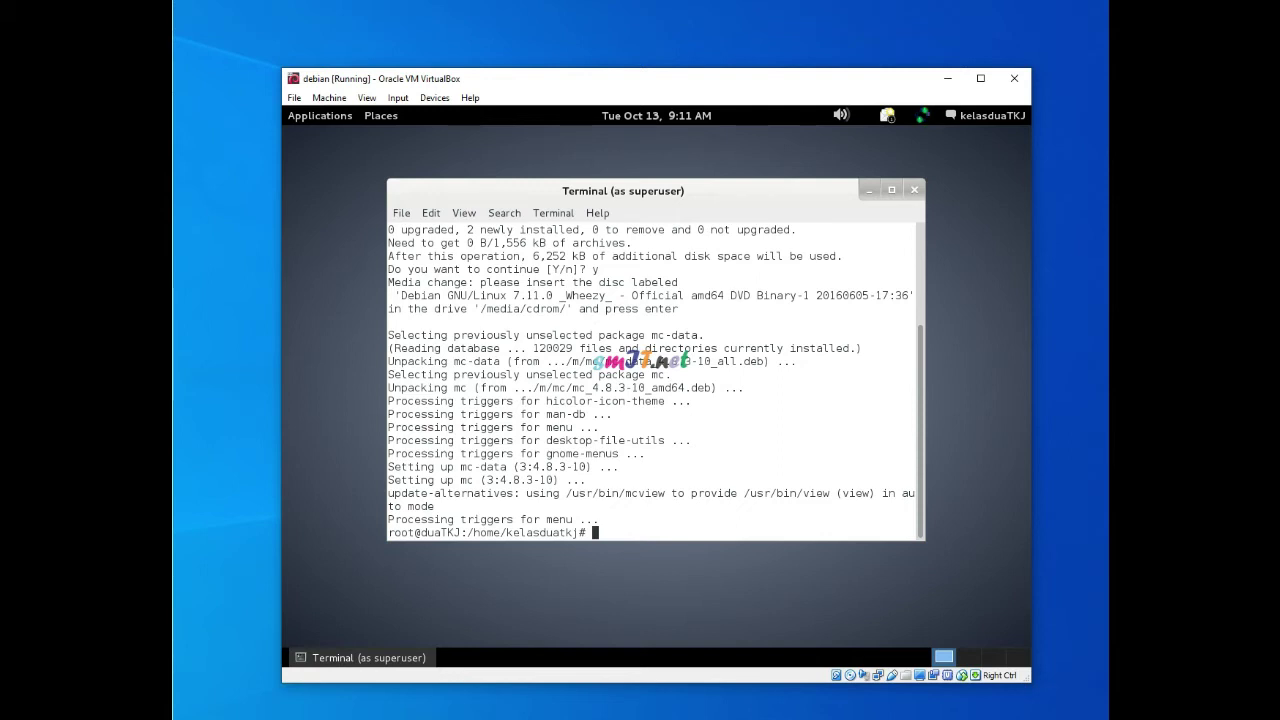
- Open the file /etc/network/interfaces in mcedit
{"action": "type", "text": "a"}
{"action": "key", "text": "BackSpace"}
{"action": "type", "text": "mcedit "}
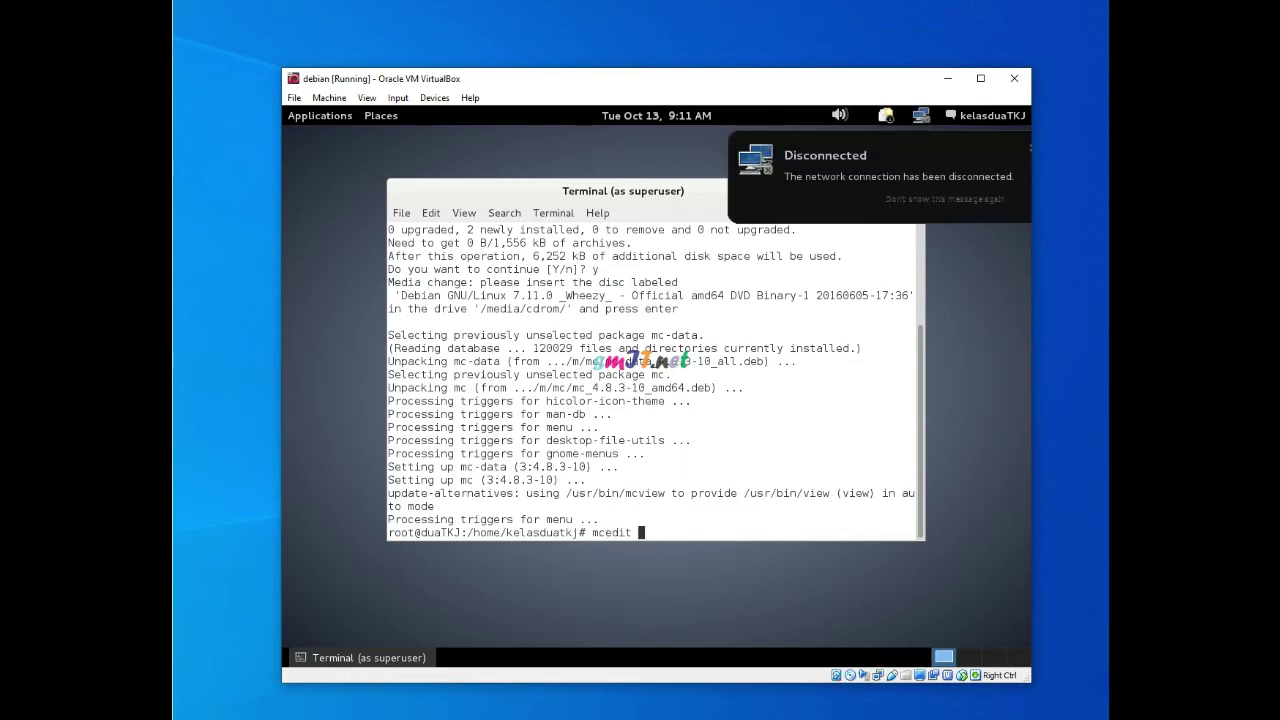
{"action": "type", "text": "/etc/network/interfaces"}
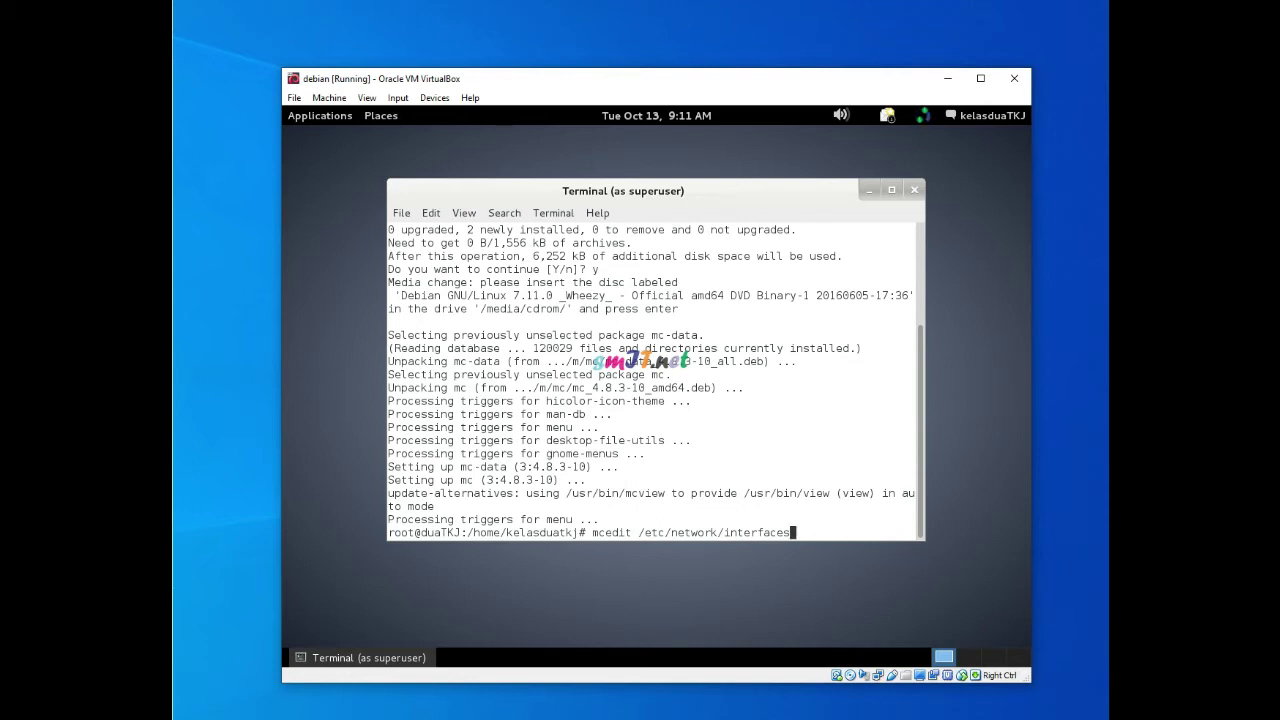
{"action": "key", "text": "Return"}
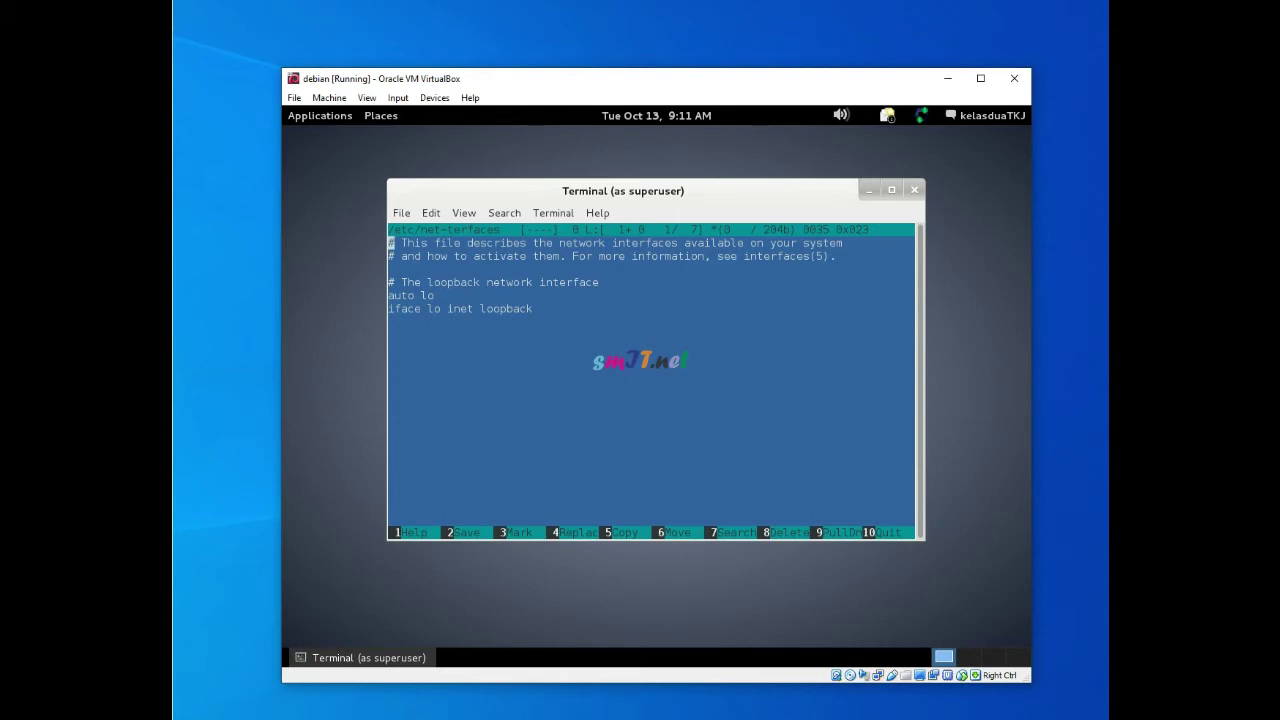
- Below the loopback section, after a blank line, add the lines "auto eth0" and "ifac eth0 inet static"
{"action": "key", "text": "Down"}
{"action": "key", "text": "Down"}
{"action": "key", "text": "Down"}
{"action": "key", "text": "Down"}
{"action": "key", "text": "Down"}
{"action": "key", "text": "Down"}
{"action": "key", "text": "Return"}
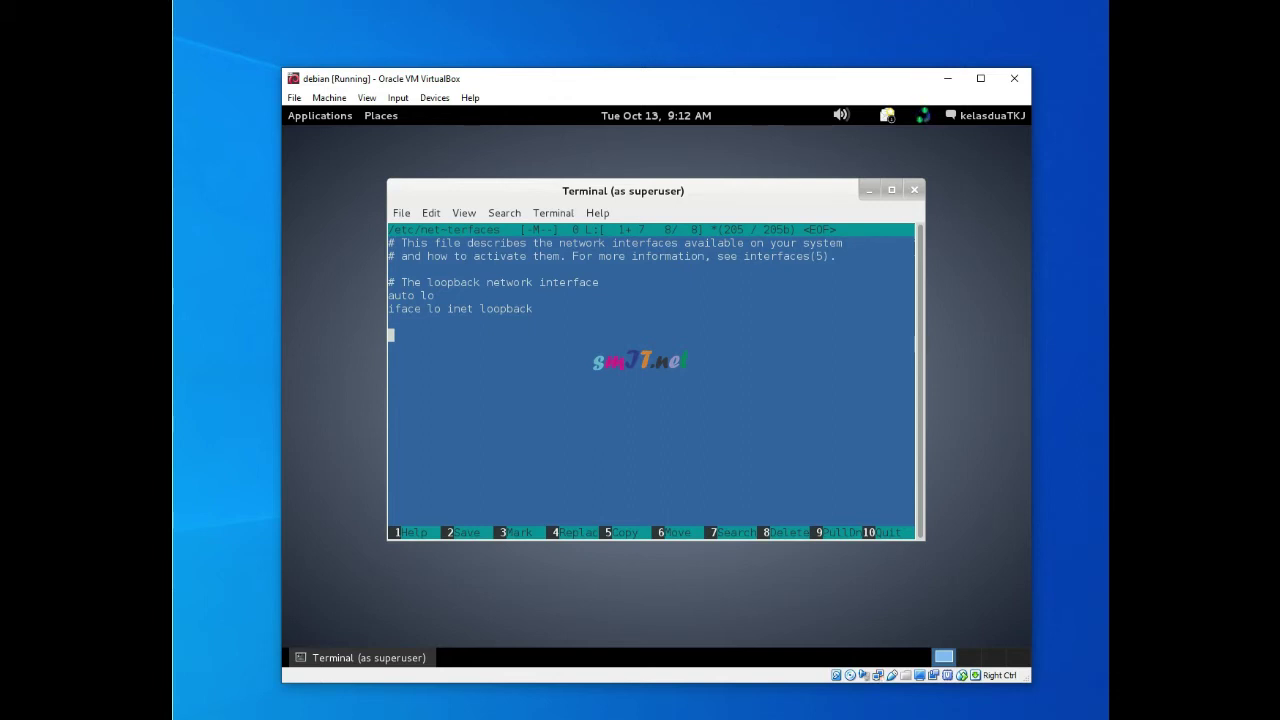
{"action": "type", "text": "aou"}
{"action": "key", "text": "BackSpace"}
{"action": "key", "text": "BackSpace"}
{"action": "type", "text": "uto eth0"}
{"action": "key", "text": "Return"}
{"action": "type", "text": "ifaceeth0 inet st"}
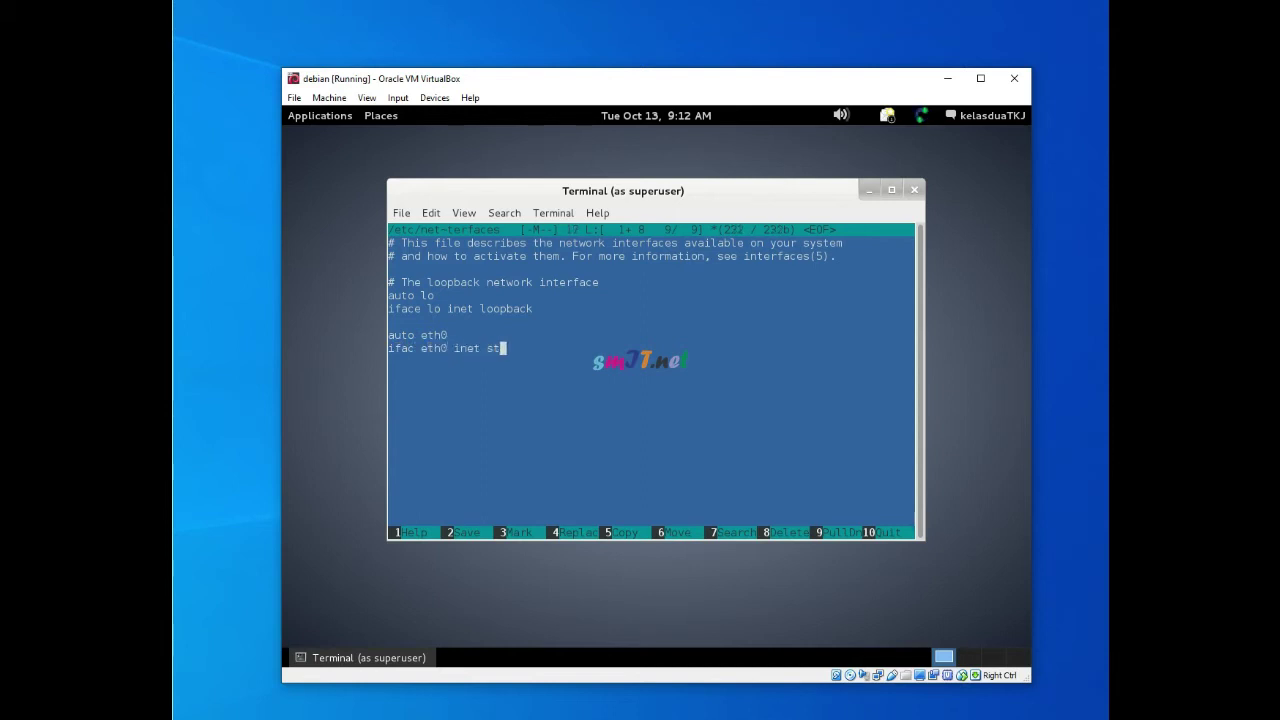
{"action": "type", "text": "atic"}
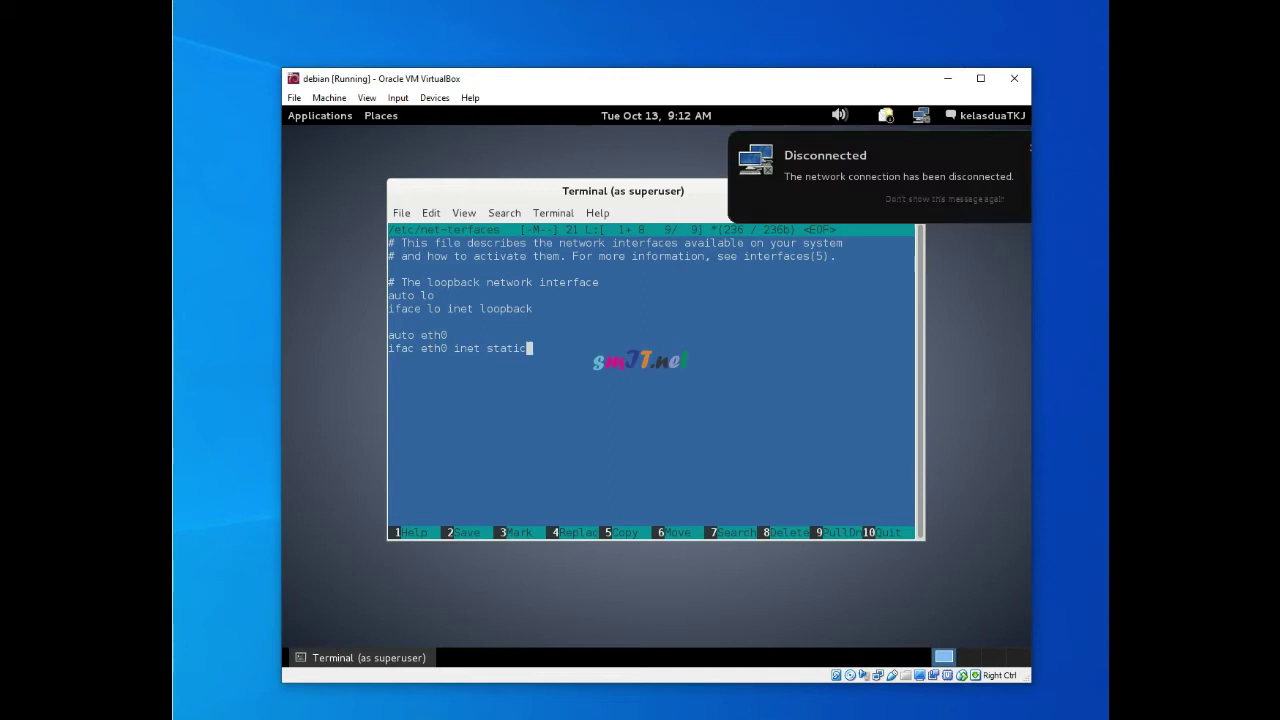
- Check how Adapter 1 is attached in the virtual machine's network settings, and close the settings without changes
{"action": "left_click", "coordinate": [328, 98]}
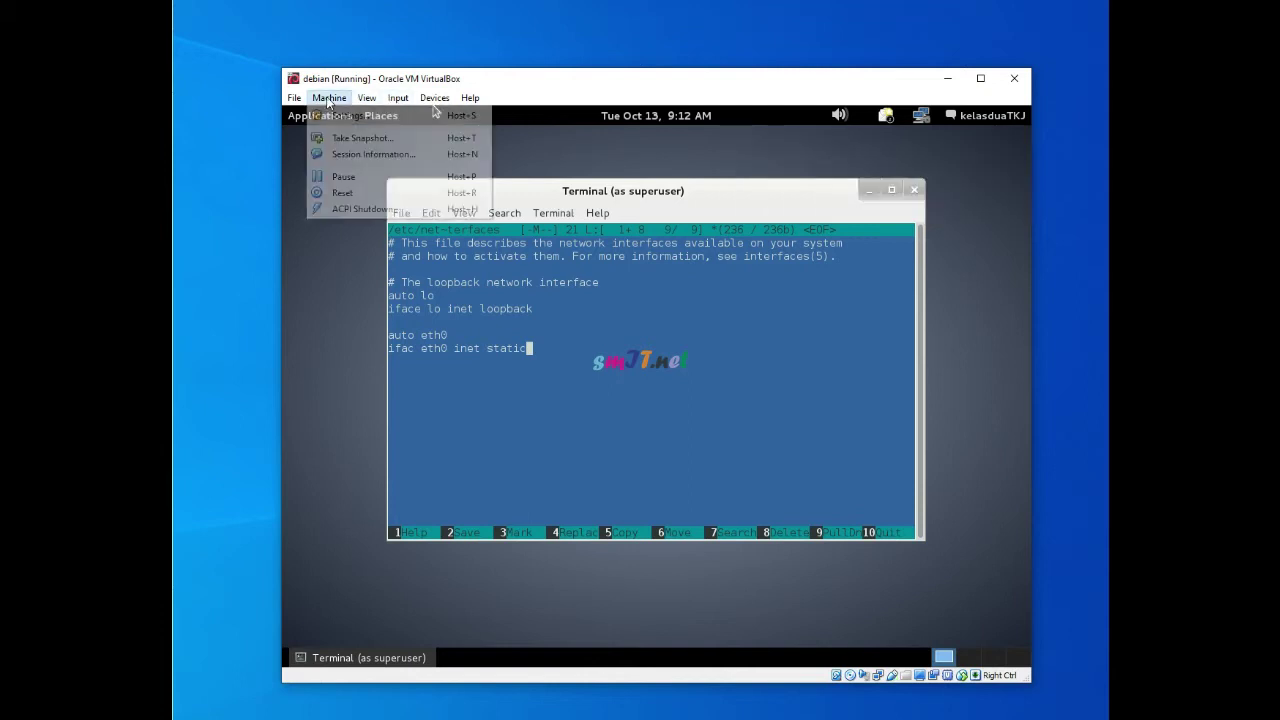
{"action": "left_click", "coordinate": [340, 116]}
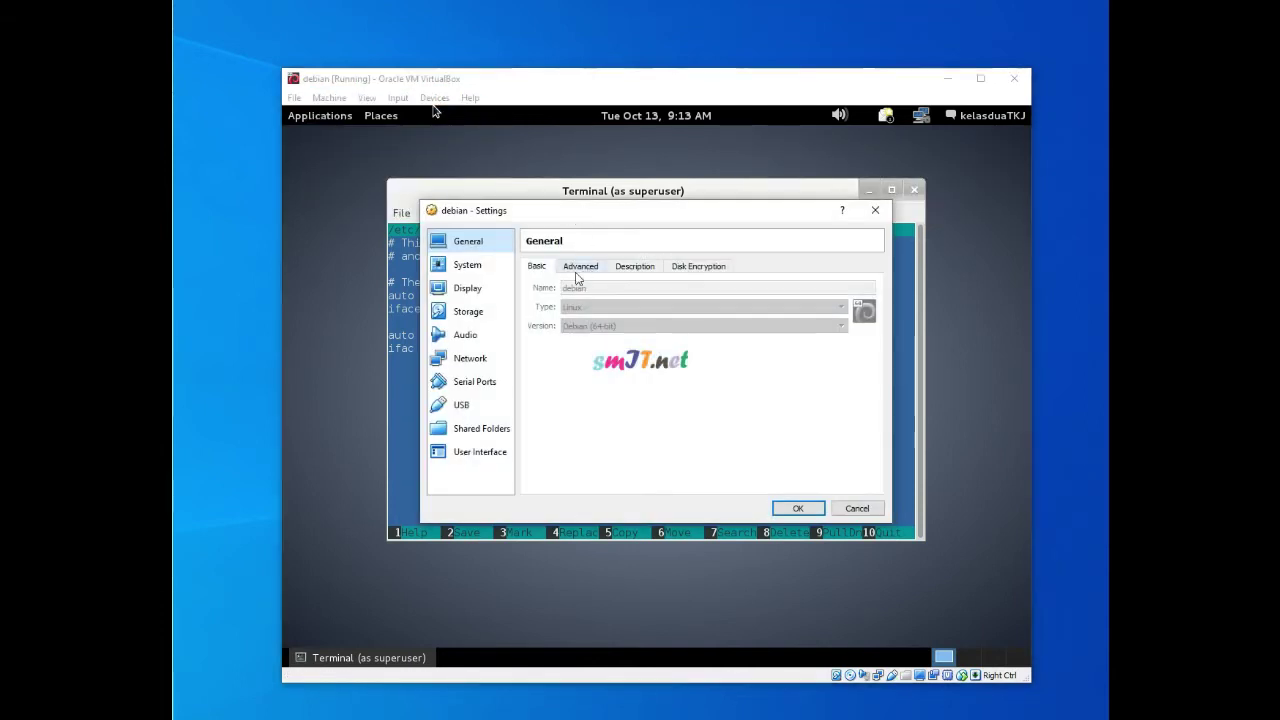
{"action": "left_click", "coordinate": [476, 360]}
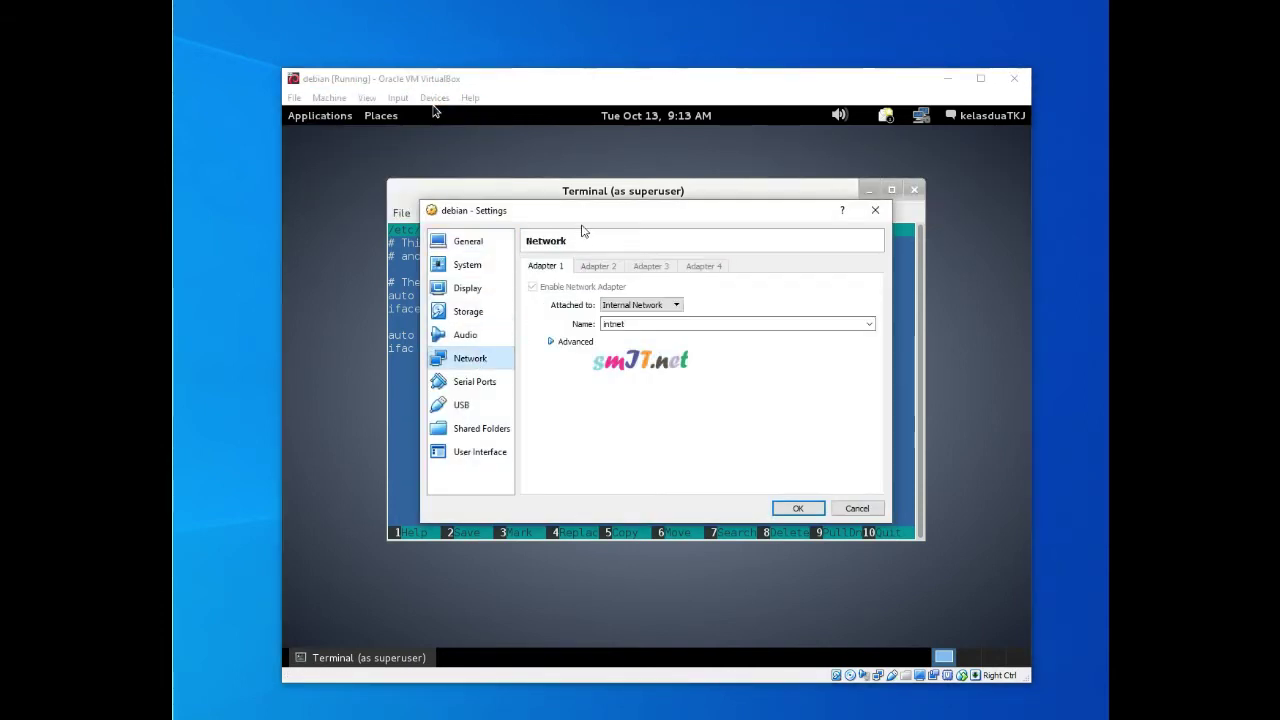
{"action": "left_click_drag", "start_coordinate": [577, 218], "coordinate": [680, 216]}
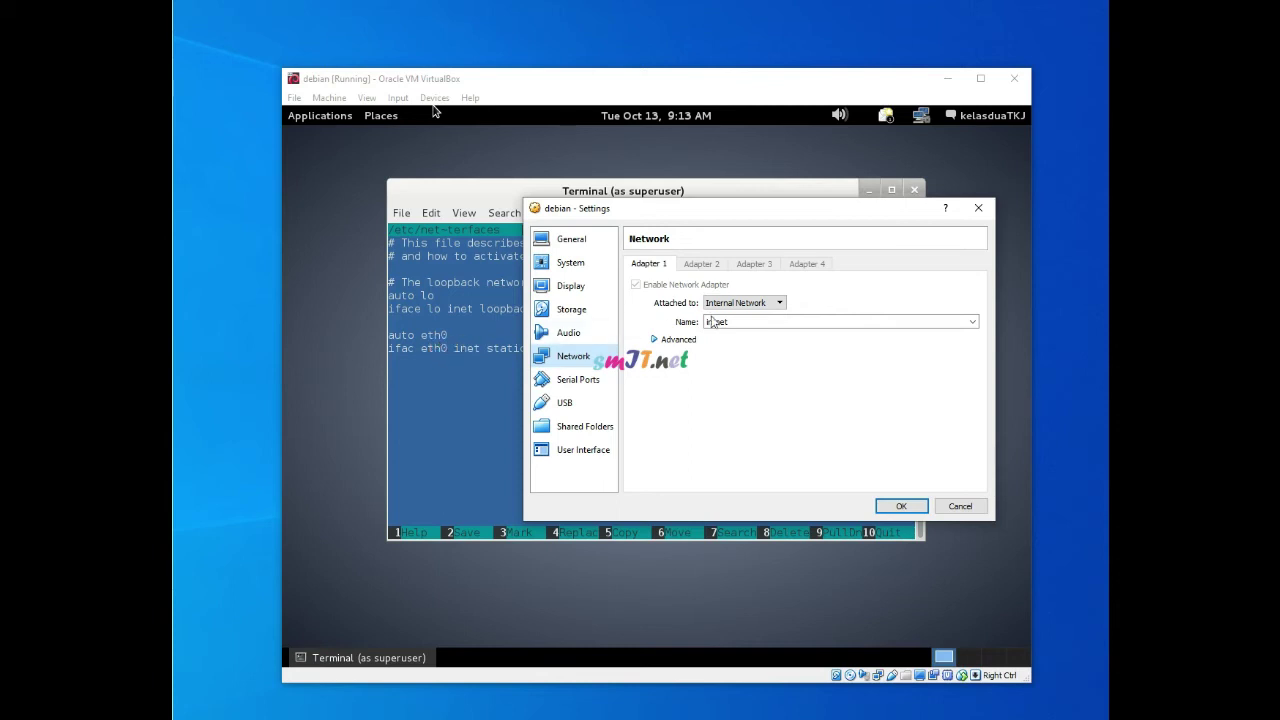
{"action": "left_click", "coordinate": [978, 208]}
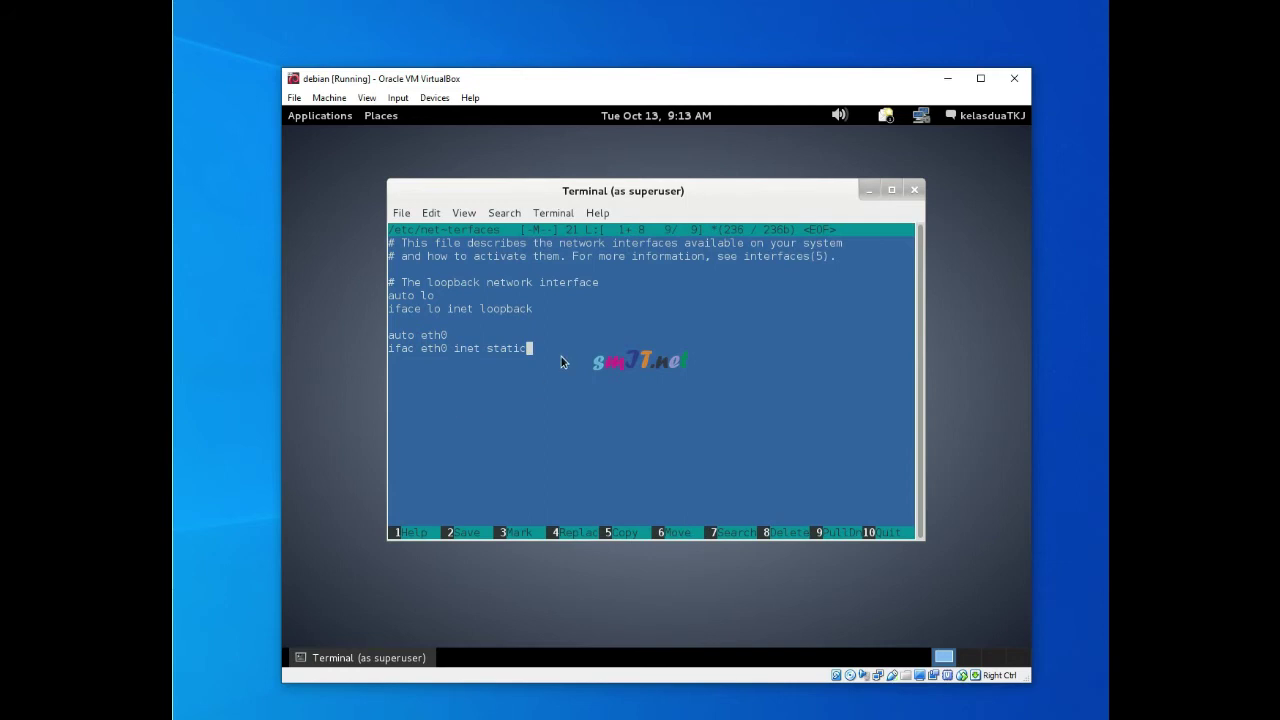
- Add eth0's address 192.168.50.2, netmask 255.255.255.0 and network 192.168.50.0 on separate lines of the interfaces file
{"action": "key", "text": "Return"}
{"action": "type", "text": "address"}
{"action": "type", "text": "192.168.50.2"}
{"action": "key", "text": "Return"}
{"action": "type", "text": "netmask."}
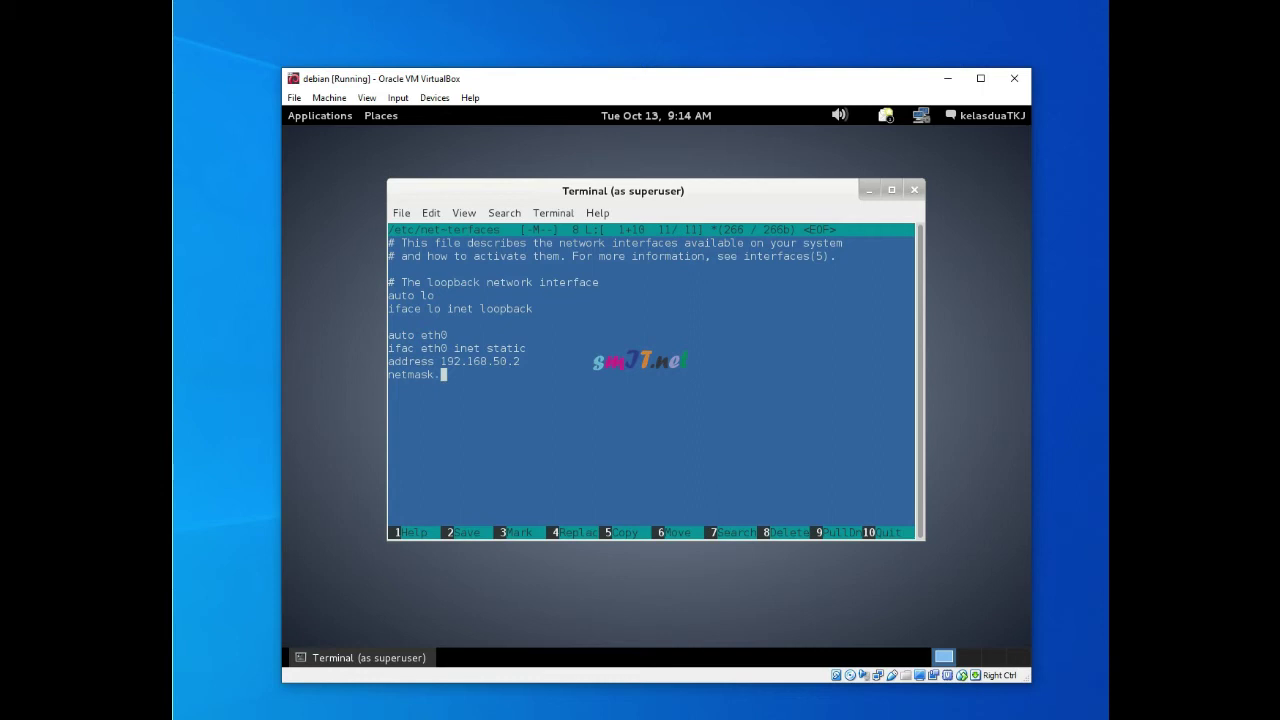
{"action": "type", "text": "255.255.255.0"}
{"action": "key", "text": "Return"}
{"action": "type", "text": "network."}
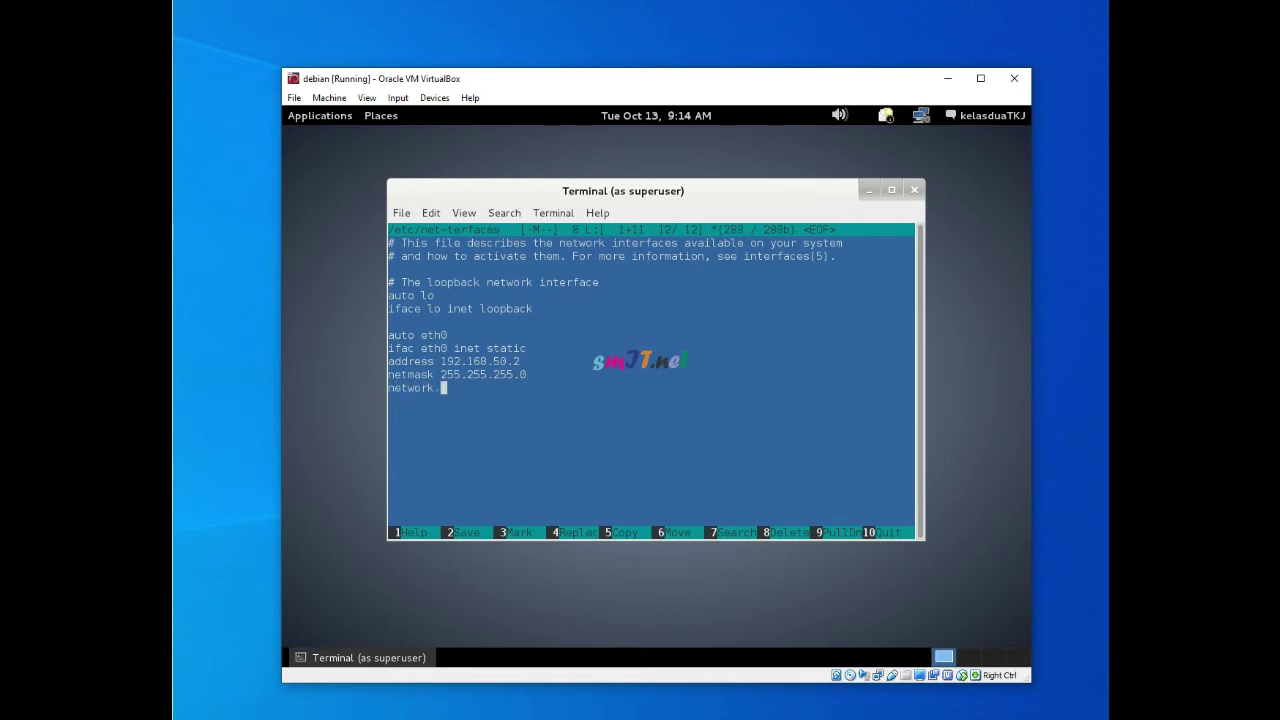
{"action": "key", "text": "BackSpace"}
{"action": "type", "text": "192.168.50.0"}
- Save the changes to /etc/network/interfaces and quit the editor
{"action": "left_click", "coordinate": [465, 532]}
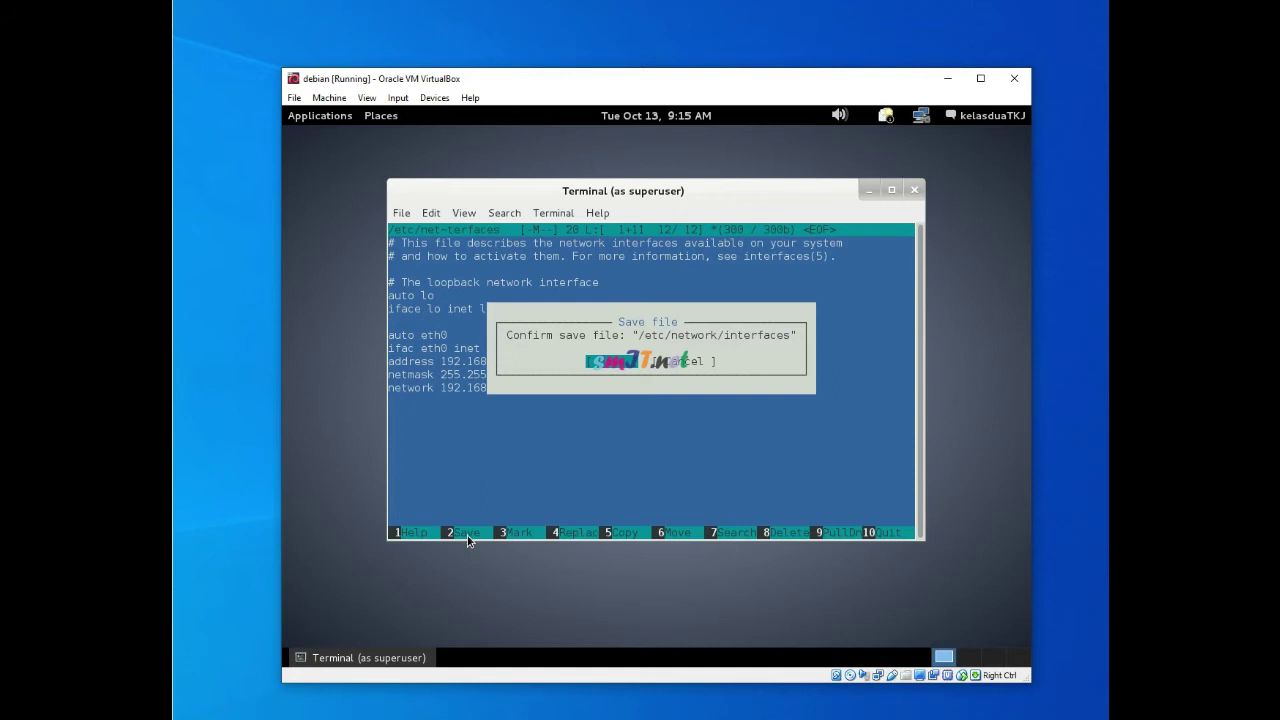
{"action": "left_click", "coordinate": [602, 363]}
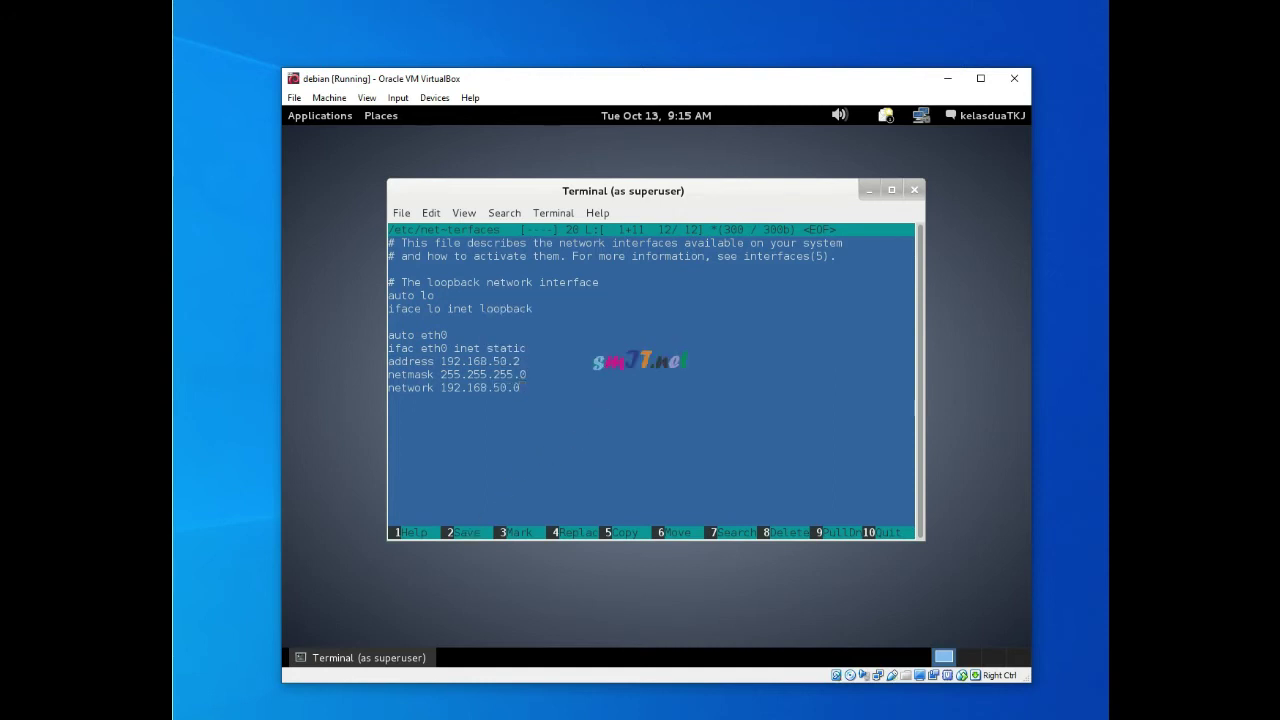
{"action": "left_click", "coordinate": [880, 536]}
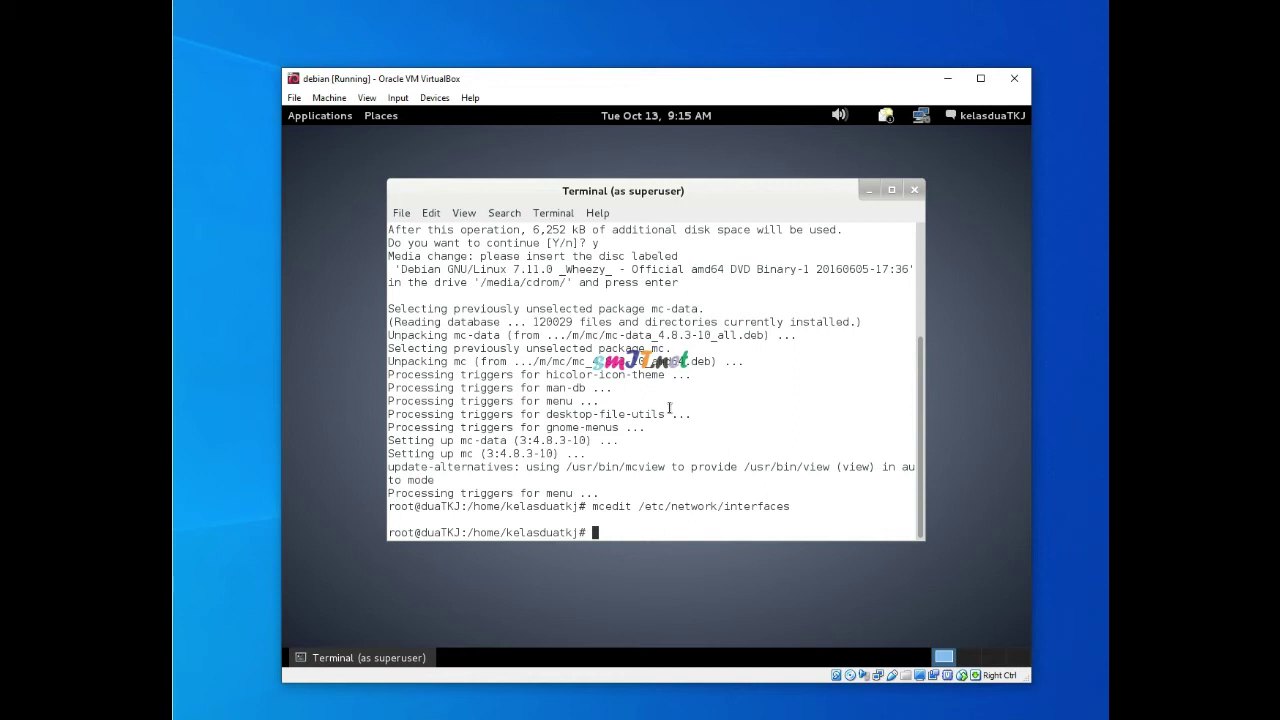
- Try to restart the networking service with /etc/init.d/networking restart and examine the command's output
{"action": "type", "text": "/etc/init.d/networking resta"}
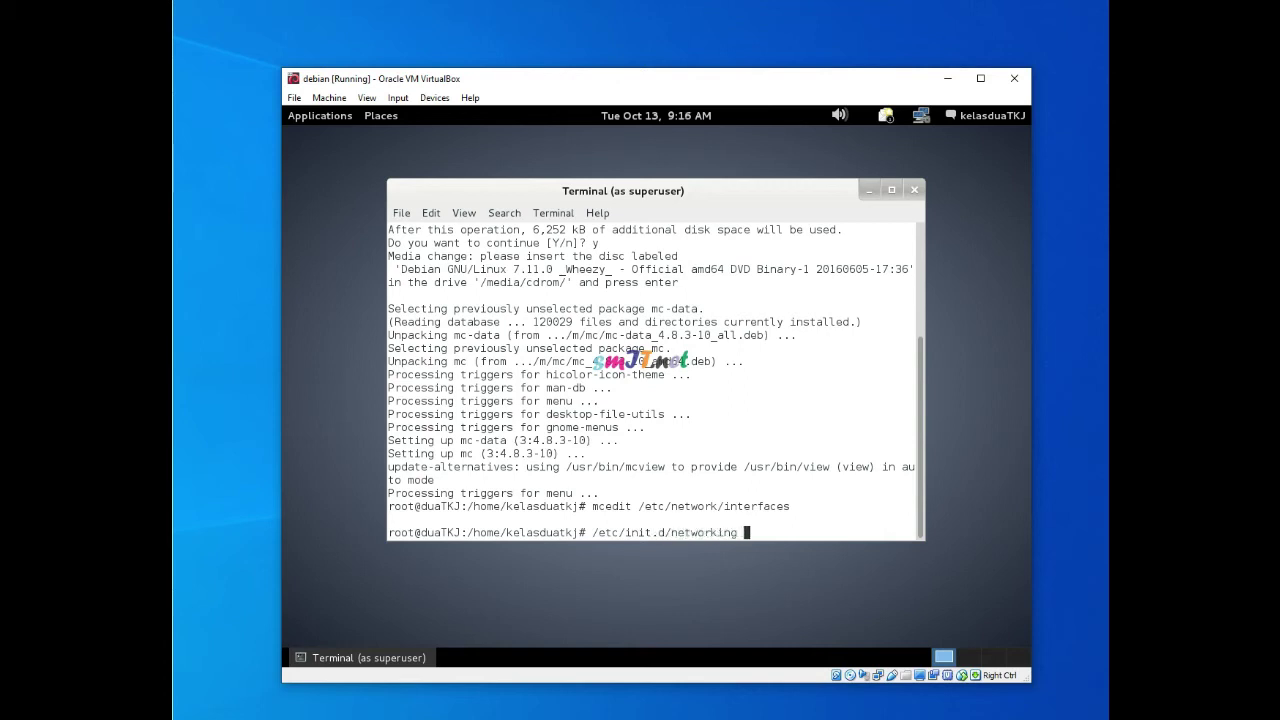
{"action": "type", "text": "rt"}
{"action": "key", "text": "Return"}
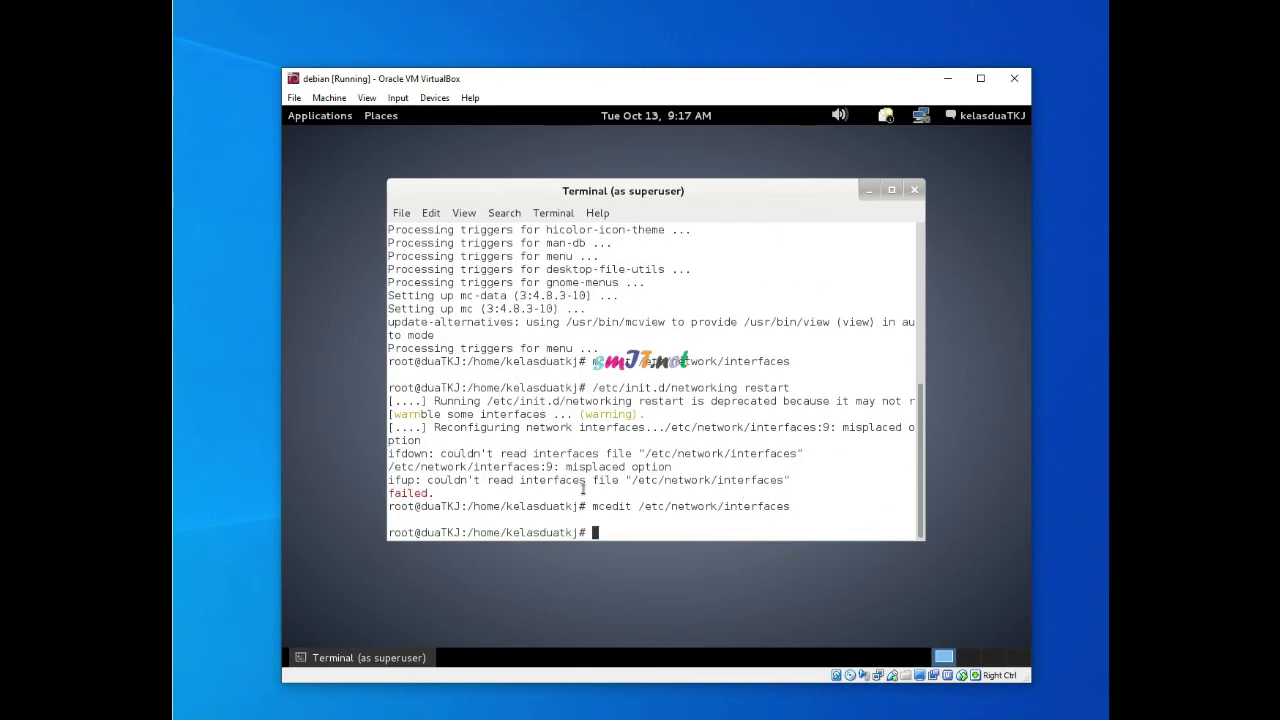
{"action": "left_click_drag", "start_coordinate": [437, 490], "coordinate": [386, 467]}
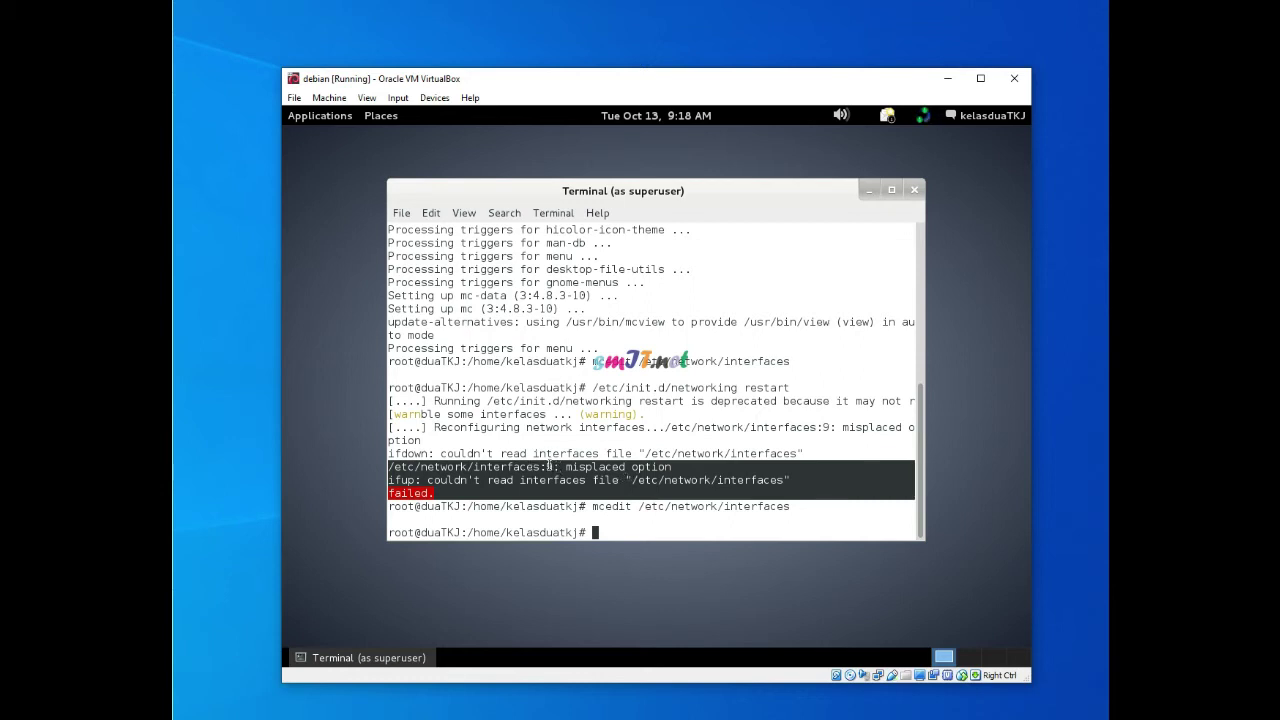
- Reopen /etc/network/interfaces with mcedit from the superuser terminal
{"action": "left_click", "coordinate": [551, 466]}
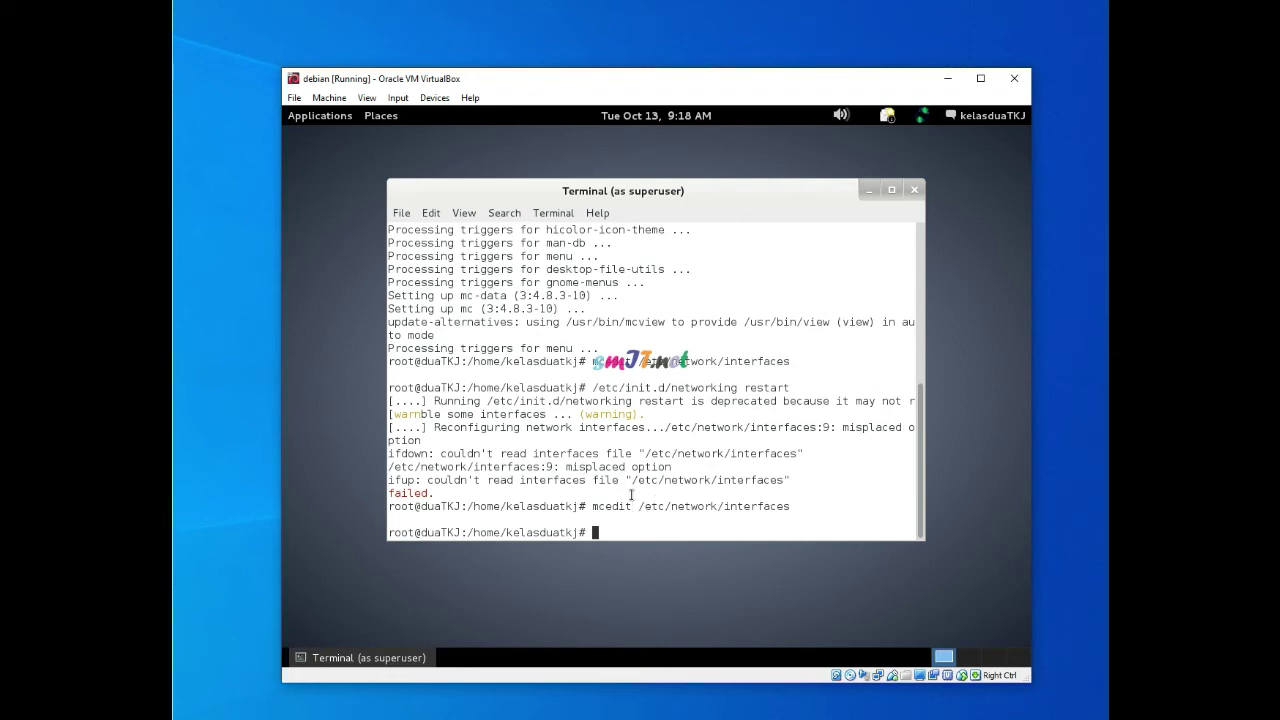
{"action": "left_click_drag", "start_coordinate": [626, 480], "coordinate": [657, 506]}
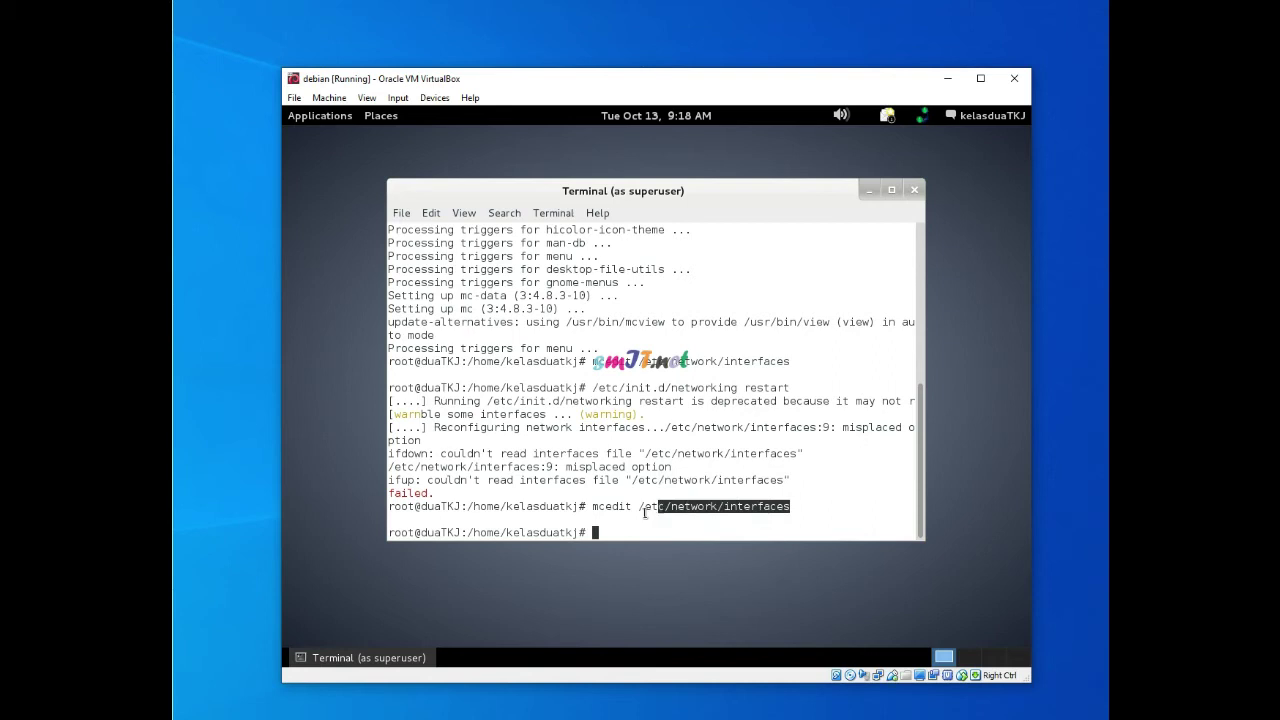
{"action": "left_click", "coordinate": [607, 531]}
{"action": "key", "text": "Up"}
{"action": "key", "text": "Return"}
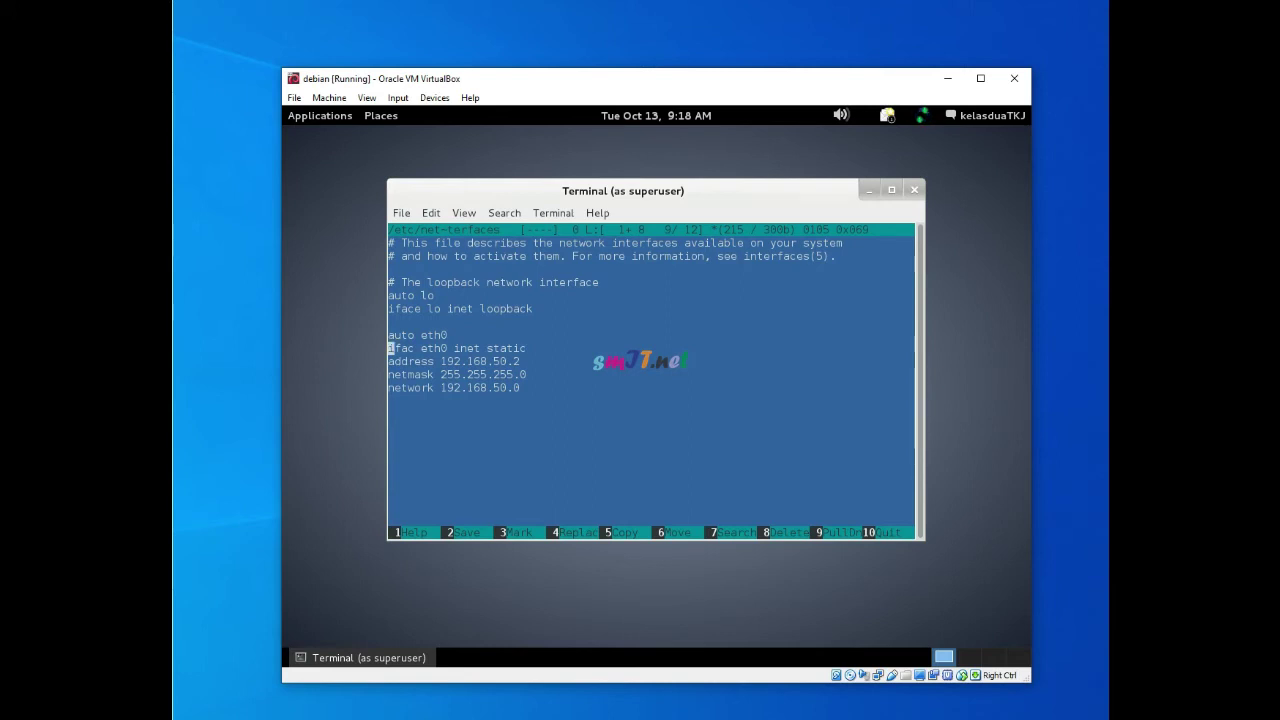
- Correct the misspelled keyword "ifac" to "iface" in the eth0 inet static line of the interfaces file
{"action": "key", "text": "Up"}
{"action": "key", "text": "Up"}
{"action": "key", "text": "Up"}
{"action": "key", "text": "Up"}
{"action": "key", "text": "Up"}
{"action": "key", "text": "Up"}
{"action": "key", "text": "Up"}
{"action": "key", "text": "Up"}
{"action": "key", "text": "Up"}
{"action": "key", "text": "Down"}
{"action": "key", "text": "Down"}
{"action": "key", "text": "Down"}
{"action": "key", "text": "Down"}
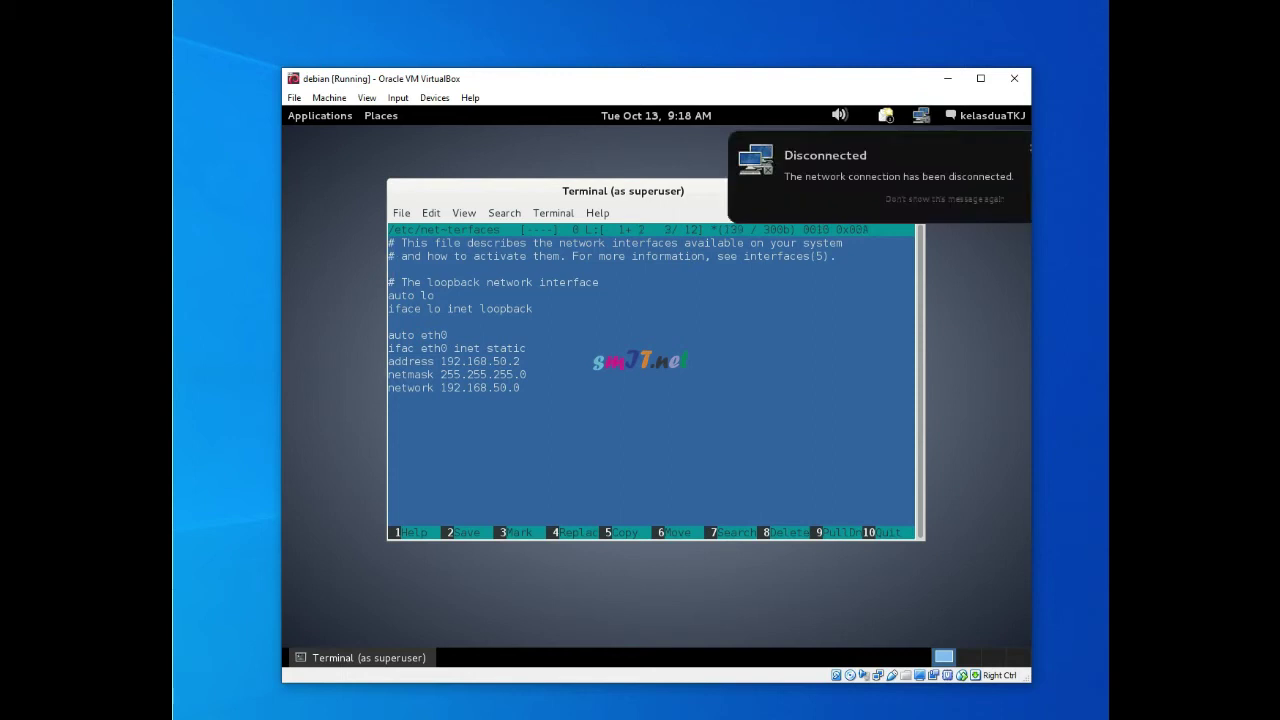
{"action": "key", "text": "Down"}
{"action": "key", "text": "Down"}
{"action": "key", "text": "Down"}
{"action": "key", "text": "Down"}
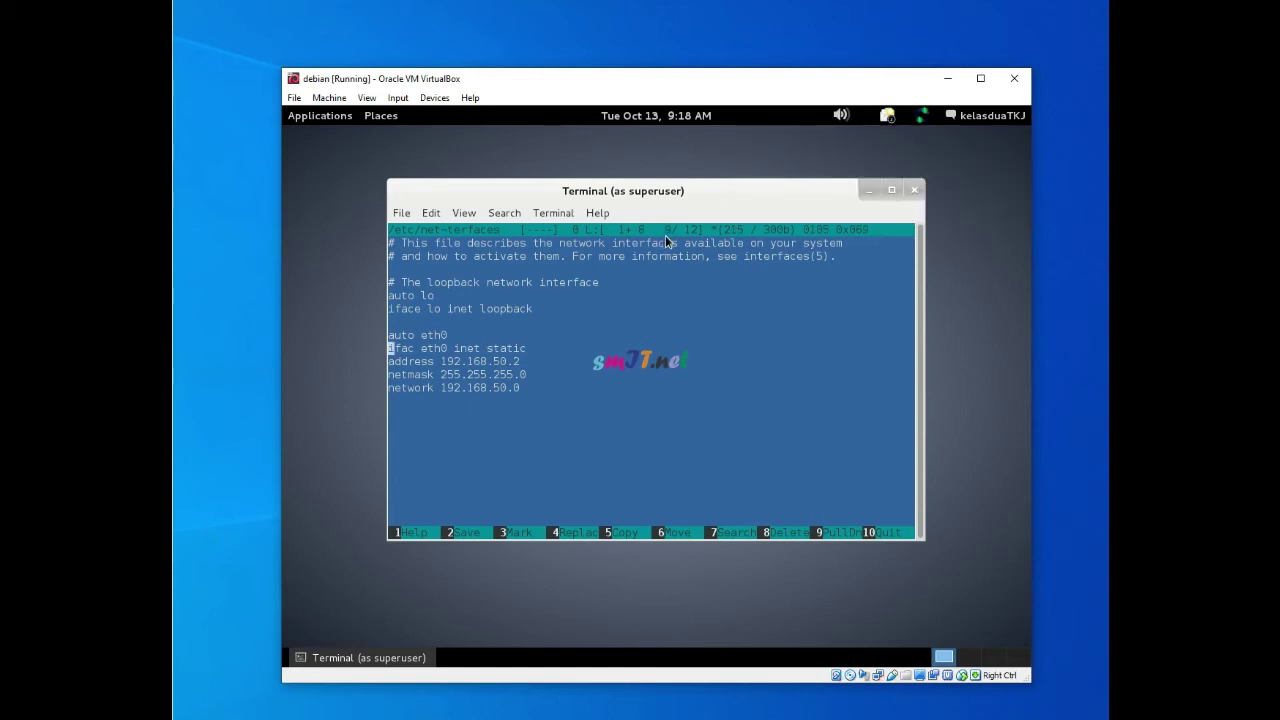
{"action": "key", "text": "Right"}
{"action": "key", "text": "Right"}
{"action": "key", "text": "Right"}
{"action": "key", "text": "Right"}
{"action": "type", "text": "e"}
- Save the corrected /etc/network/interfaces file and quit the editor
{"action": "left_click", "coordinate": [466, 532]}
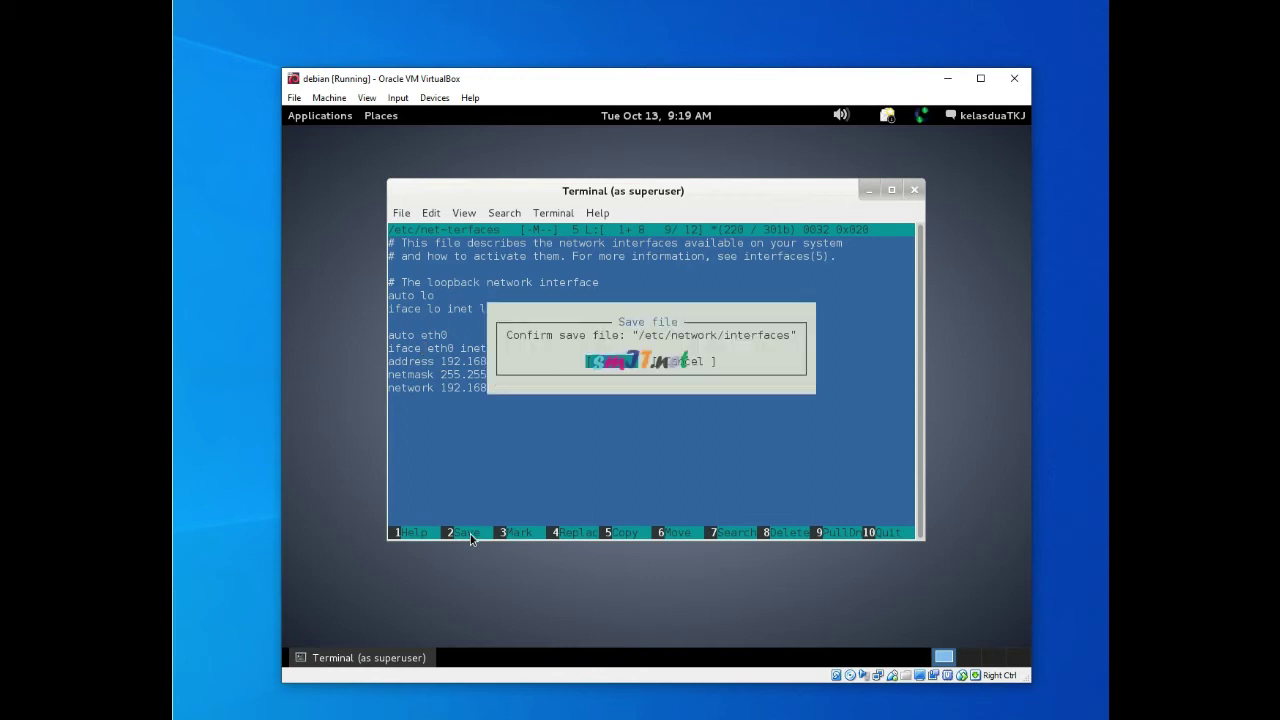
{"action": "left_click", "coordinate": [625, 372]}
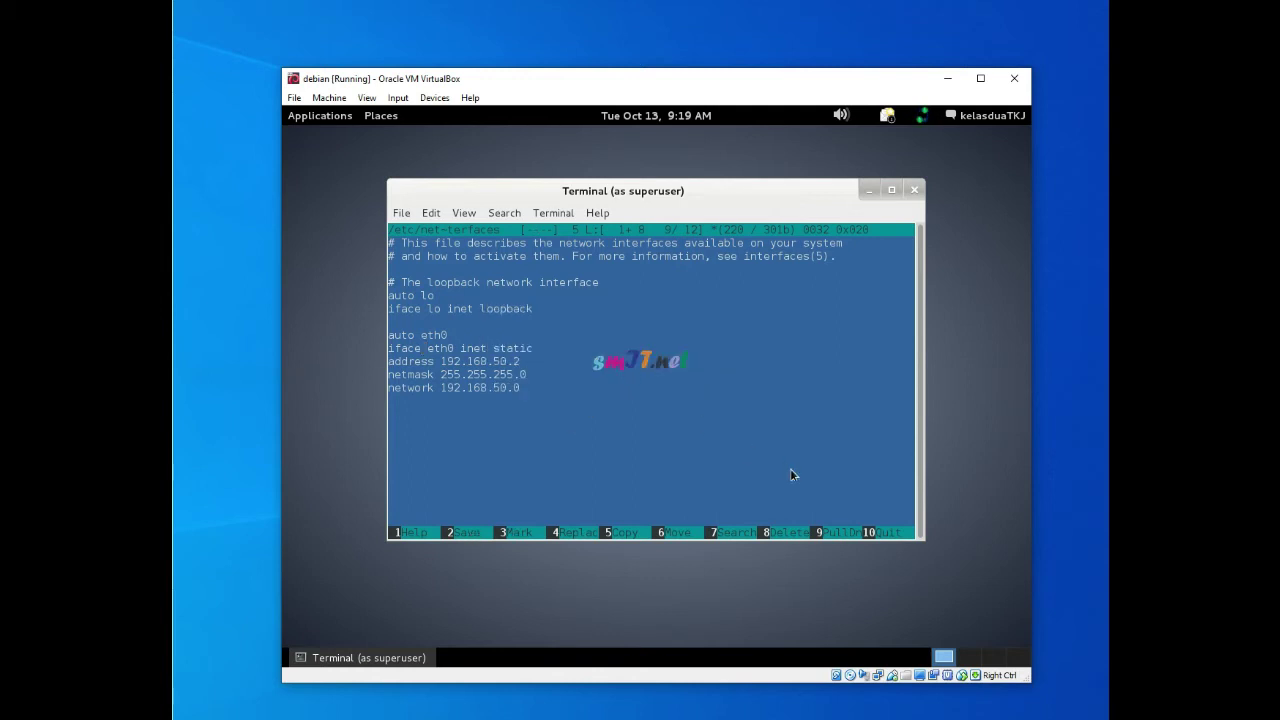
{"action": "left_click", "coordinate": [884, 533]}
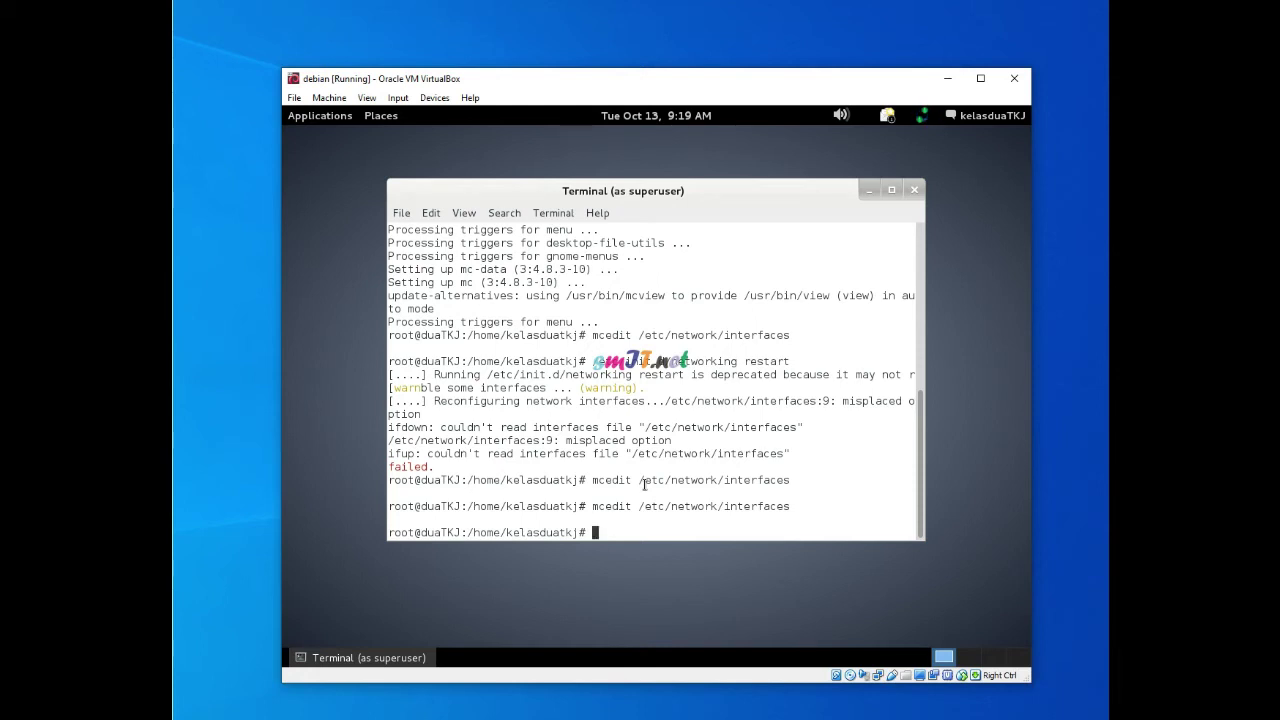
- Restart the networking service with /etc/init.d/networking restart and examine the output line about /etc/resolv.conf
{"action": "key", "text": "Up"}
{"action": "key", "text": "Up"}
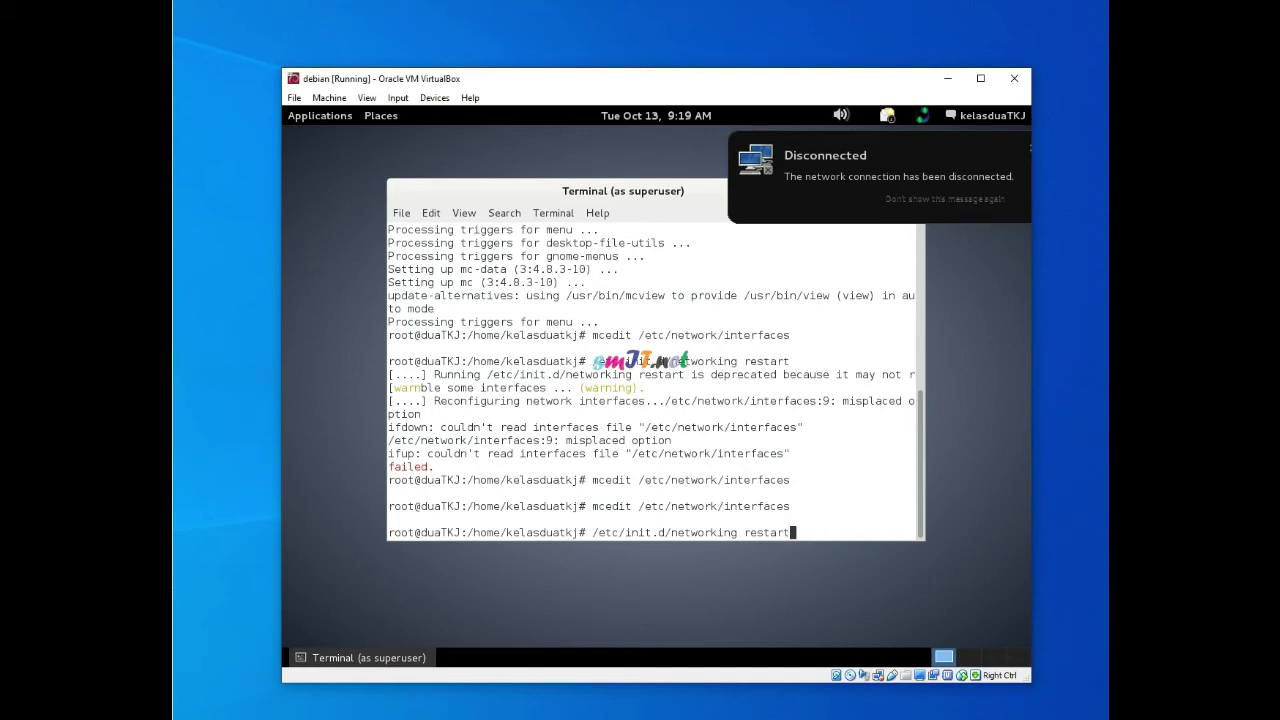
{"action": "key", "text": "Return"}
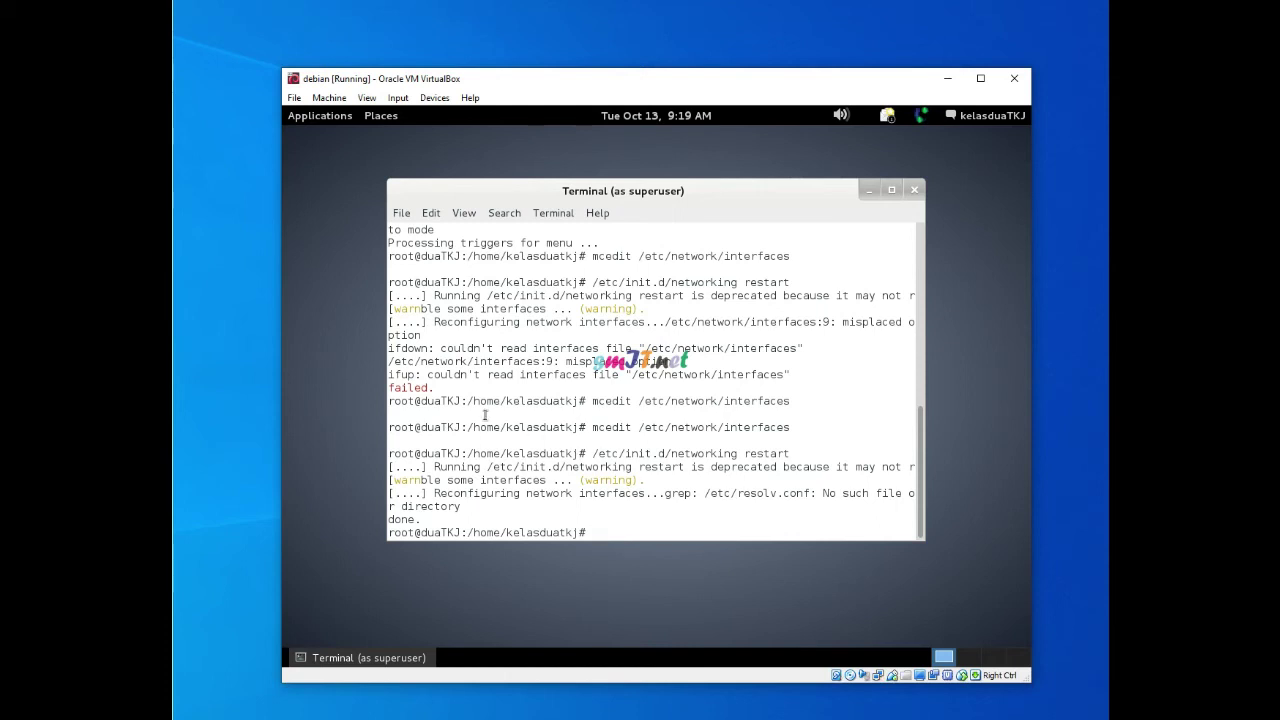
{"action": "left_click_drag", "start_coordinate": [388, 387], "coordinate": [374, 387]}
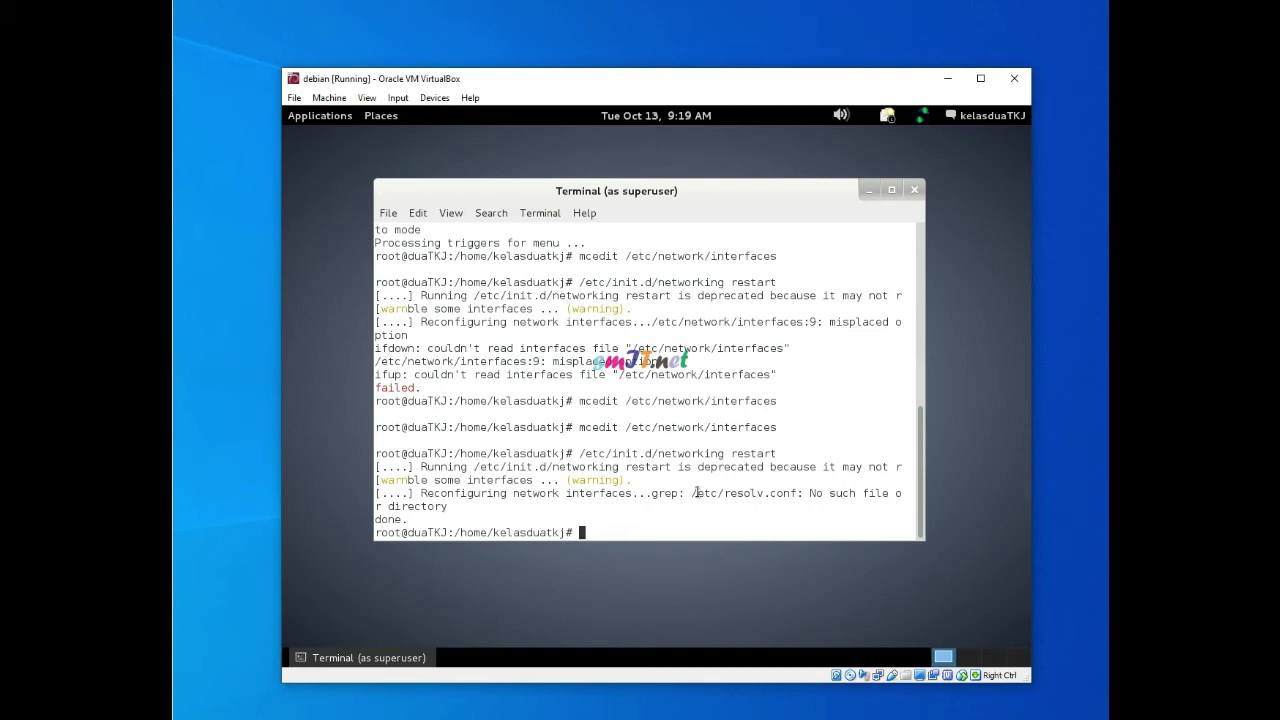
{"action": "left_click_drag", "start_coordinate": [694, 493], "coordinate": [899, 498]}
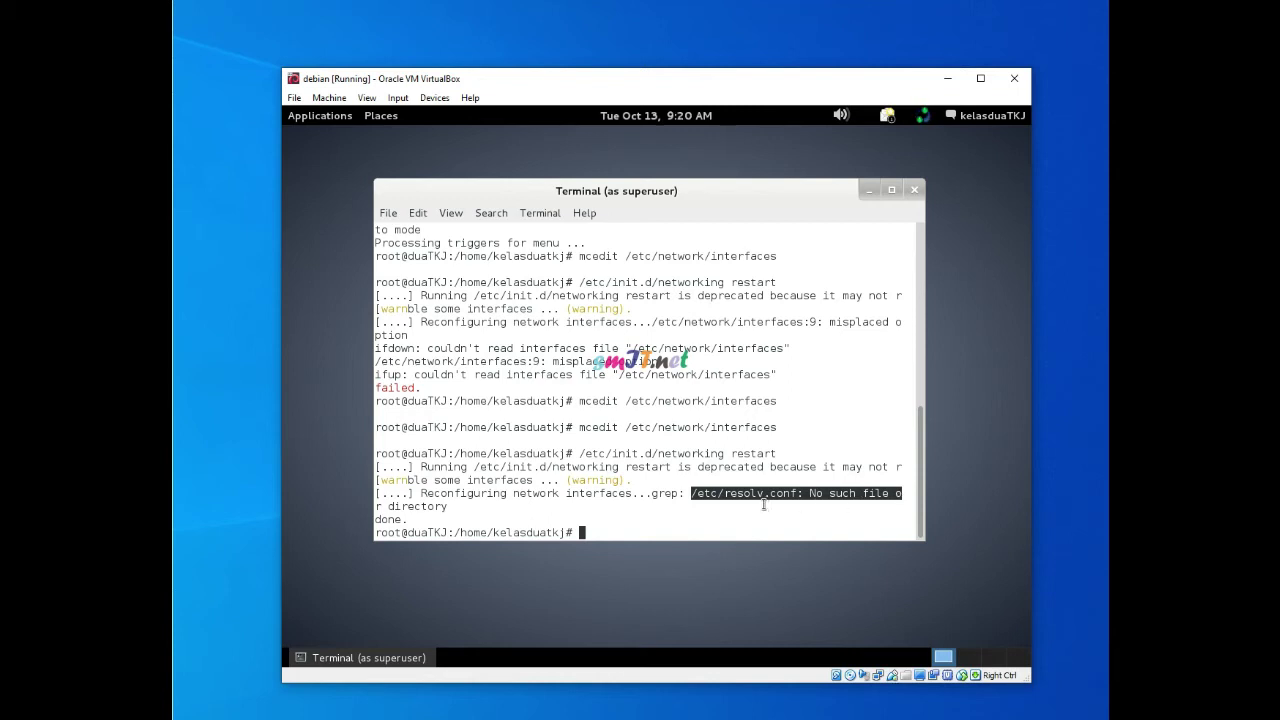
{"action": "left_click", "coordinate": [625, 535]}
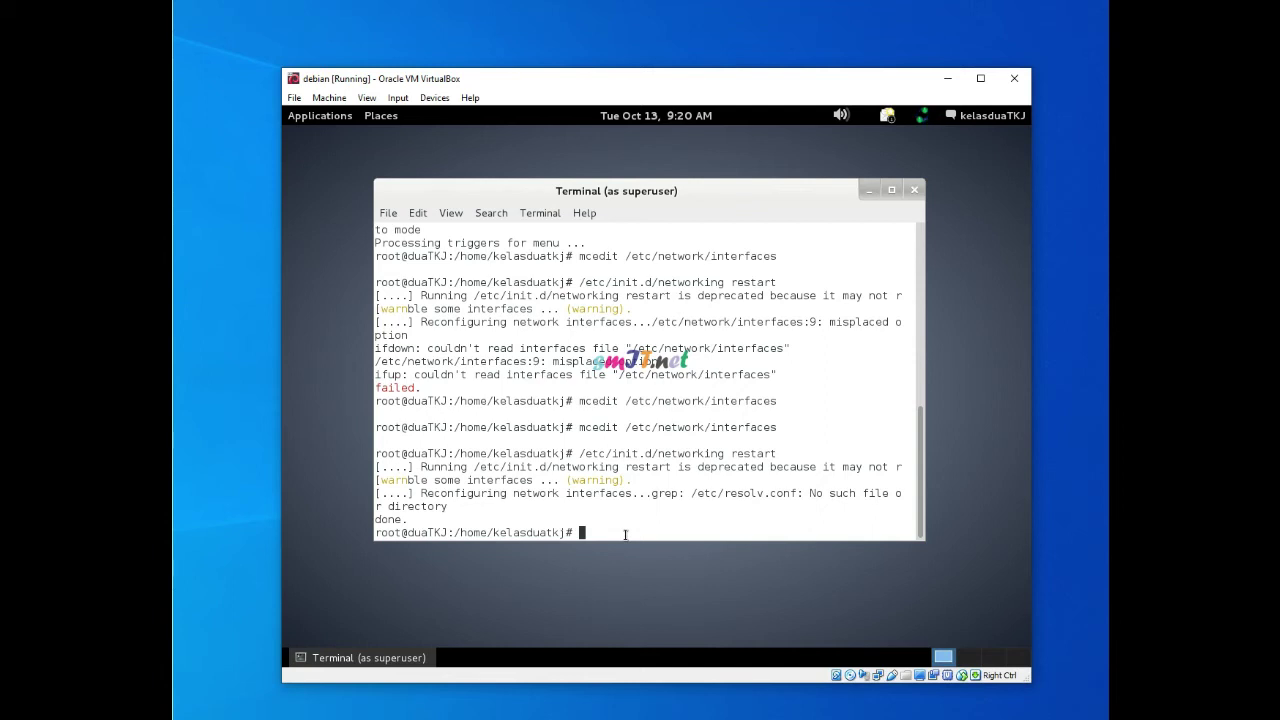
- Open /etc/resolv.conf in mcedit
{"action": "type", "text": "mcedit /etc/"}
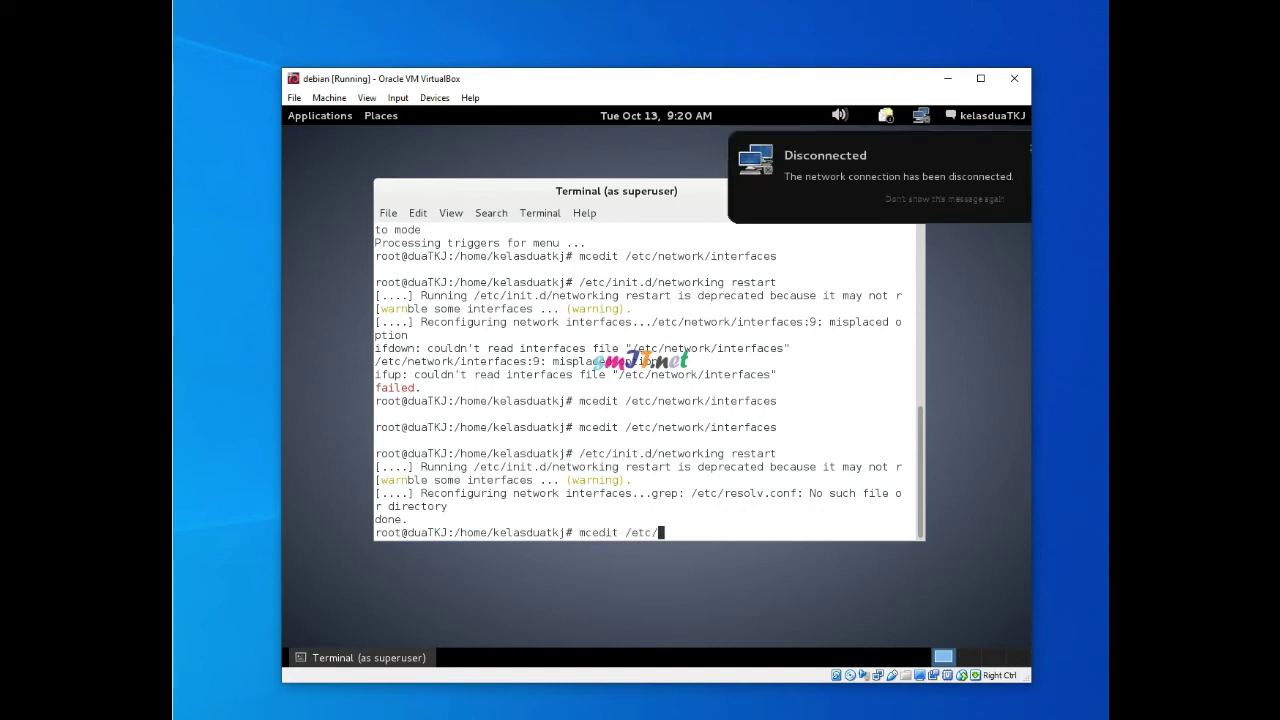
{"action": "type", "text": "resolv"}
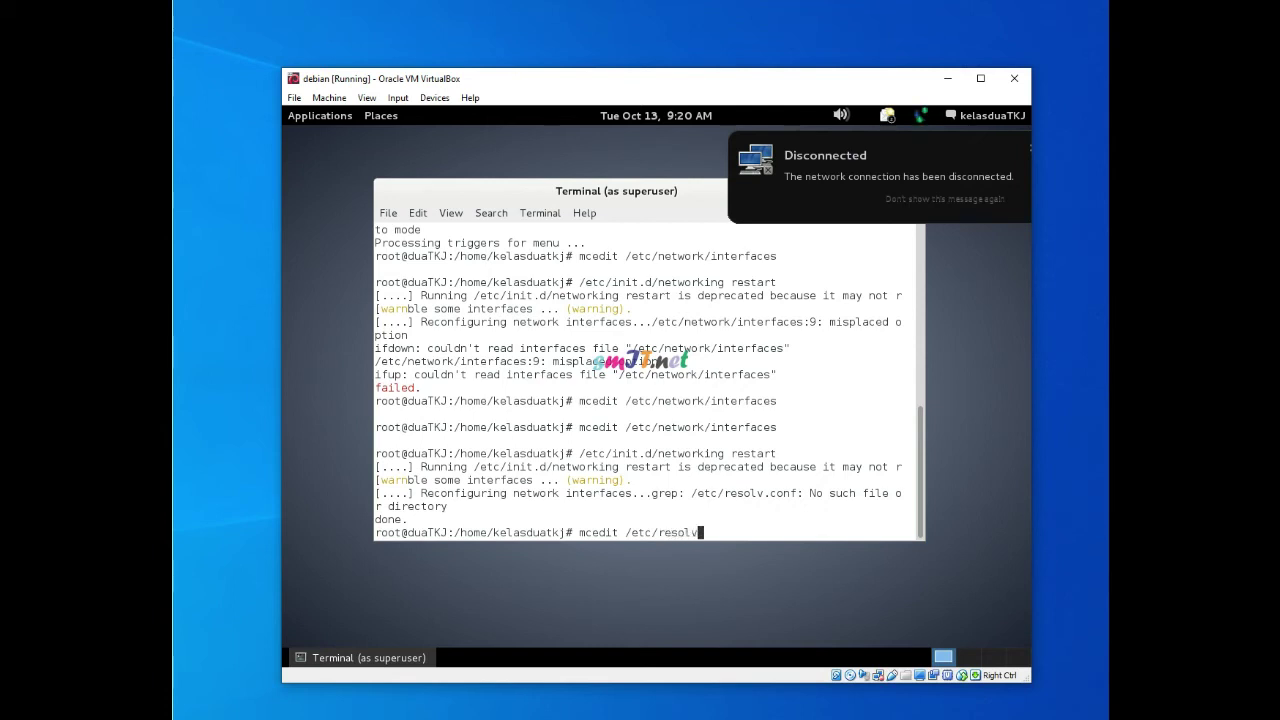
{"action": "type", "text": ".conf"}
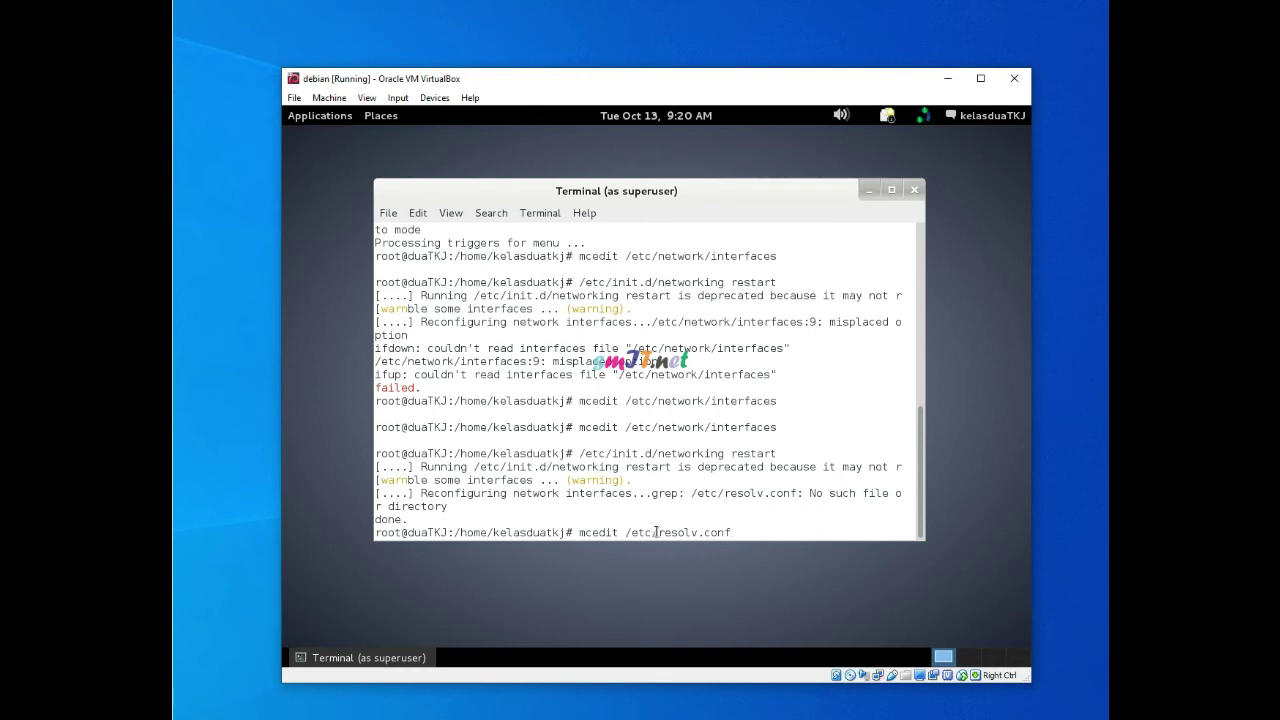
{"action": "left_click_drag", "start_coordinate": [694, 497], "coordinate": [797, 495]}
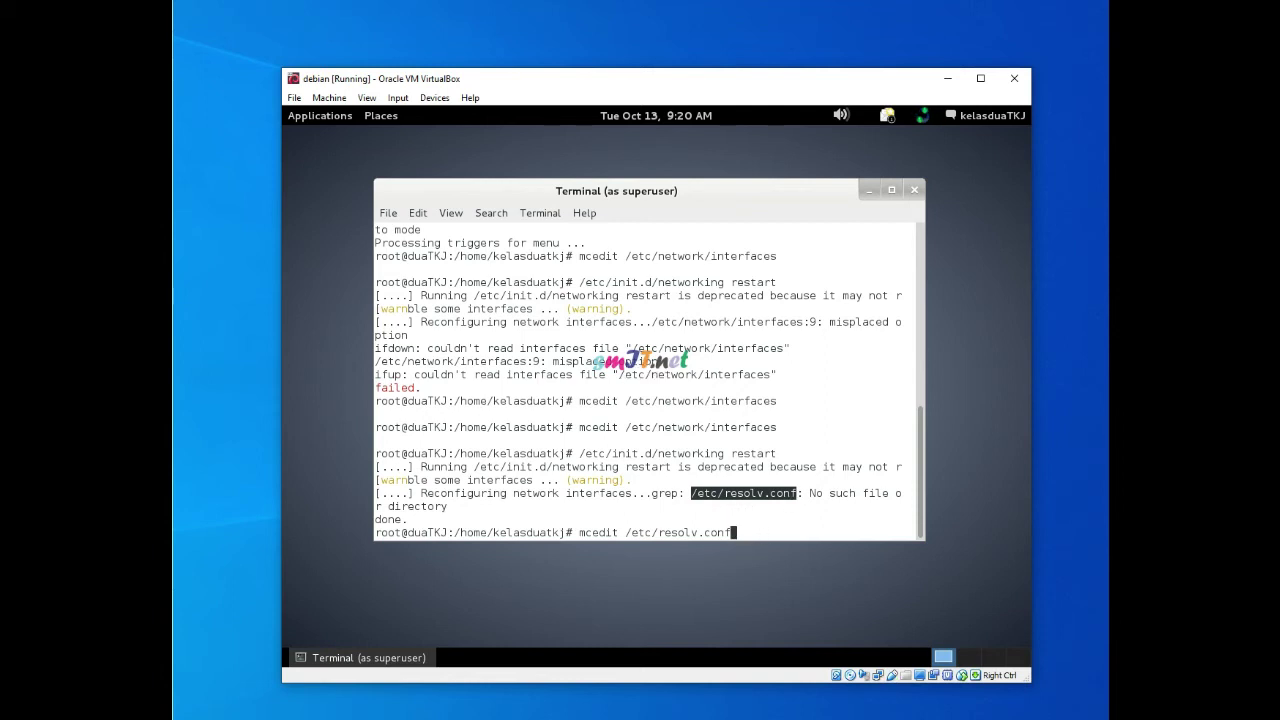
{"action": "key", "text": "Return"}
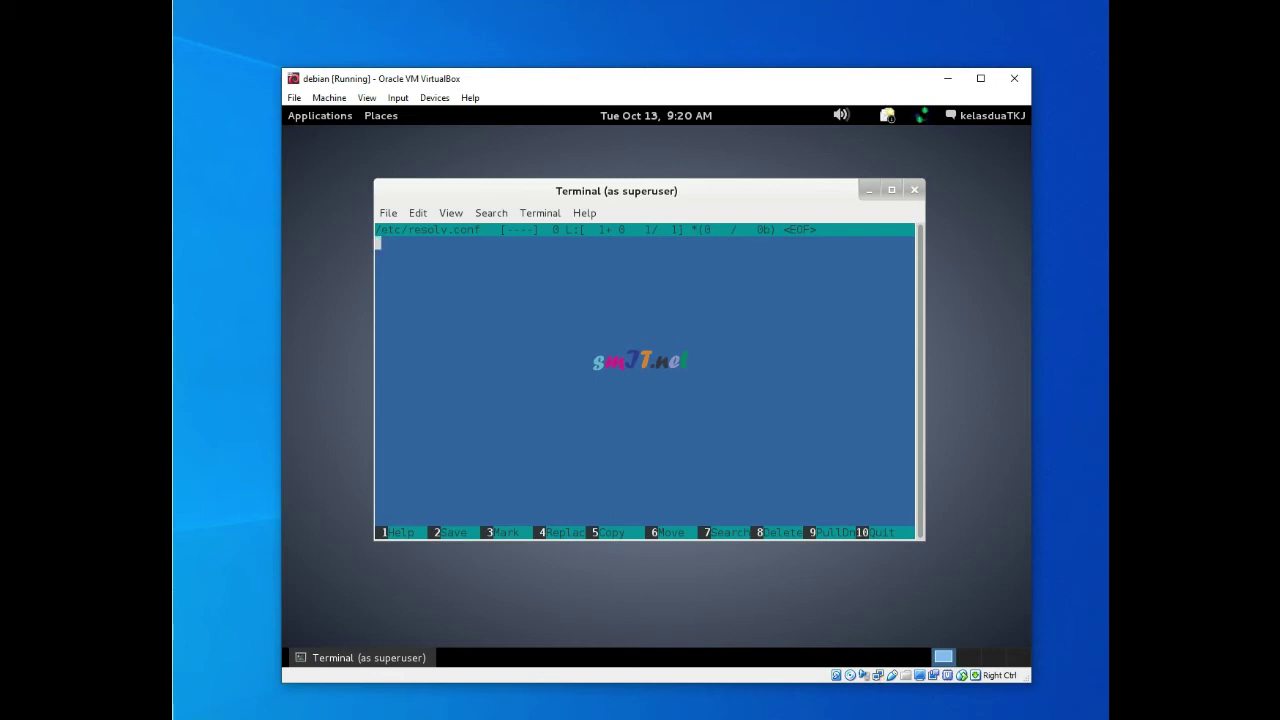
- Add the line "nameserver 192.168.50.2" to /etc/resolv.conf, save the file and quit the editor
{"action": "type", "text": "nameserver "}
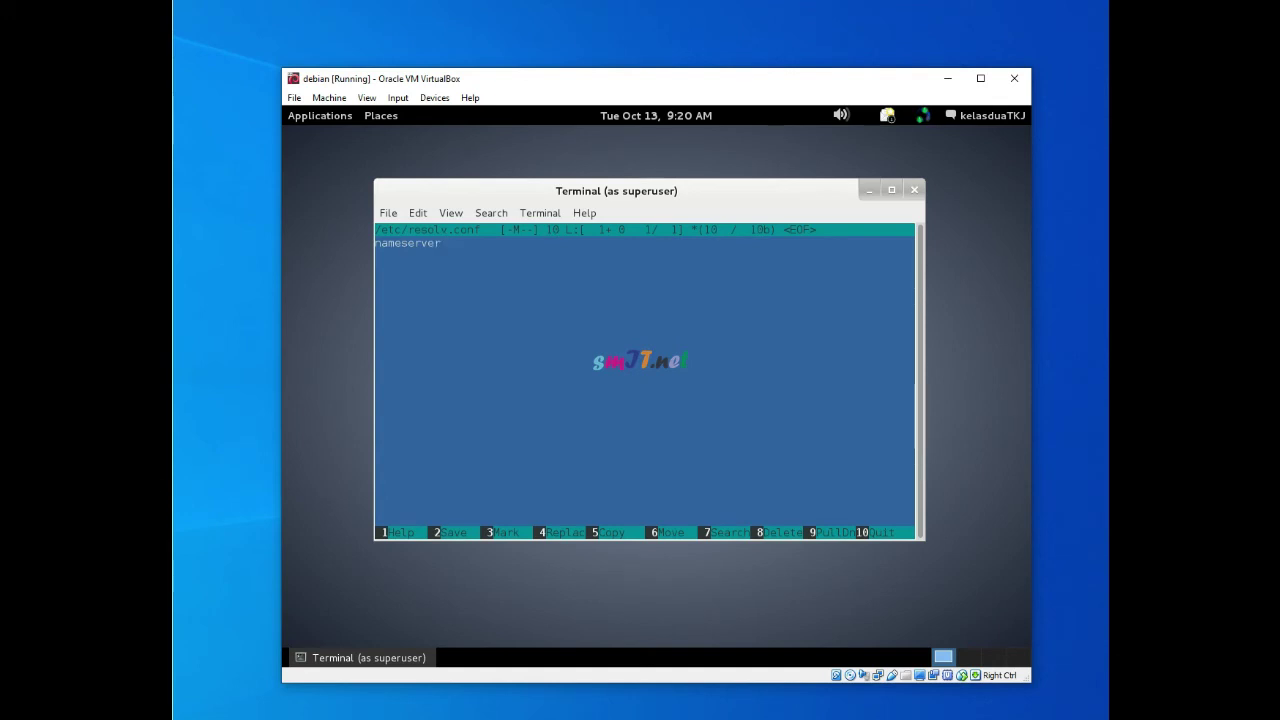
{"action": "type", "text": "192.168.50.2"}
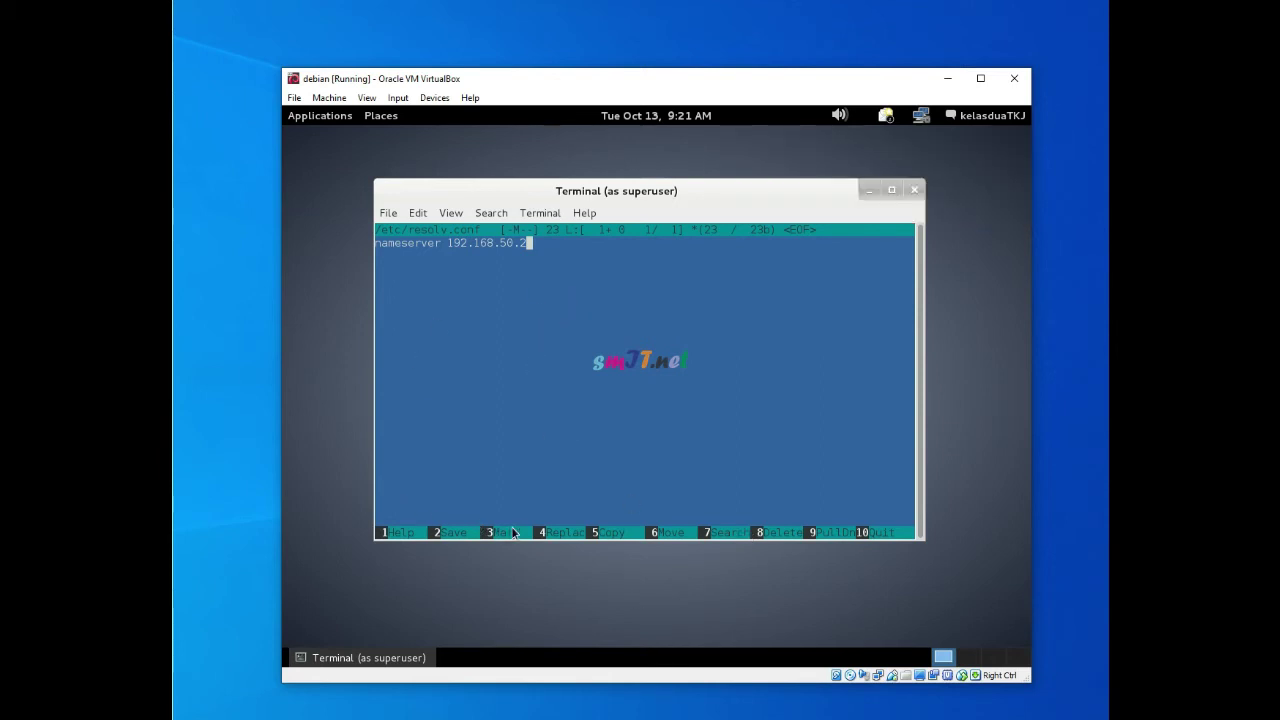
{"action": "left_click", "coordinate": [455, 534]}
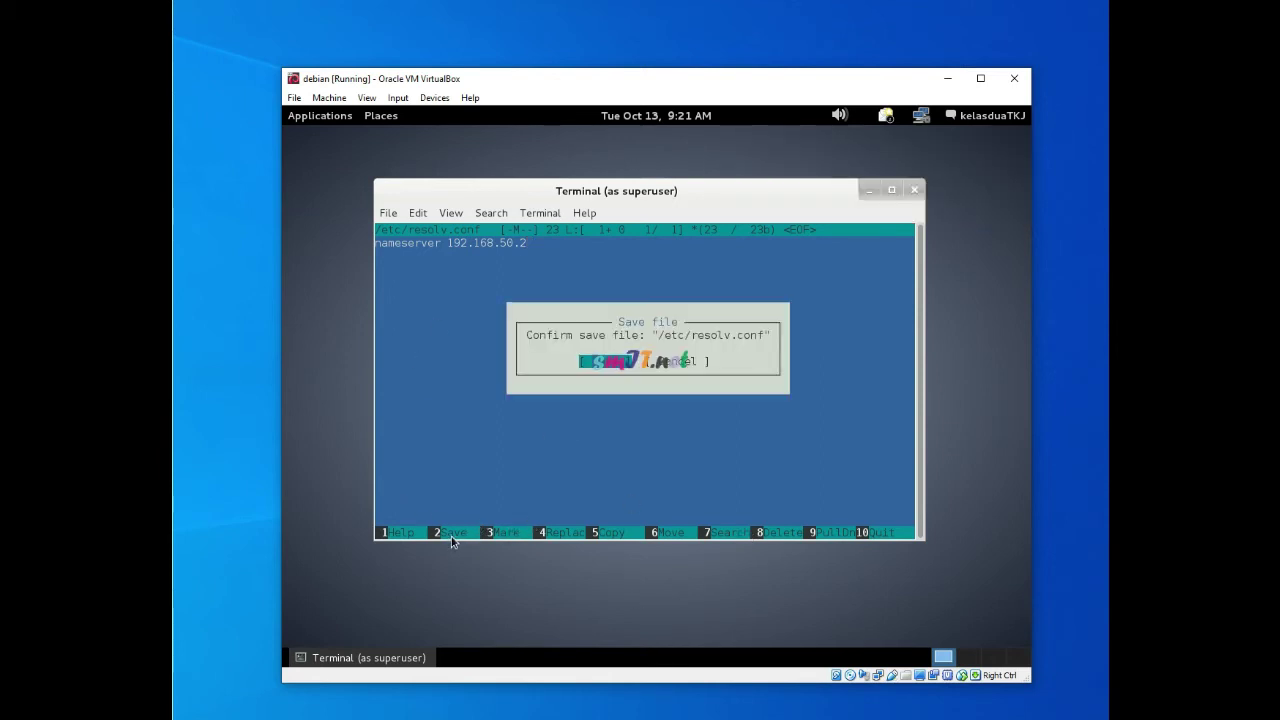
{"action": "left_click", "coordinate": [600, 369]}
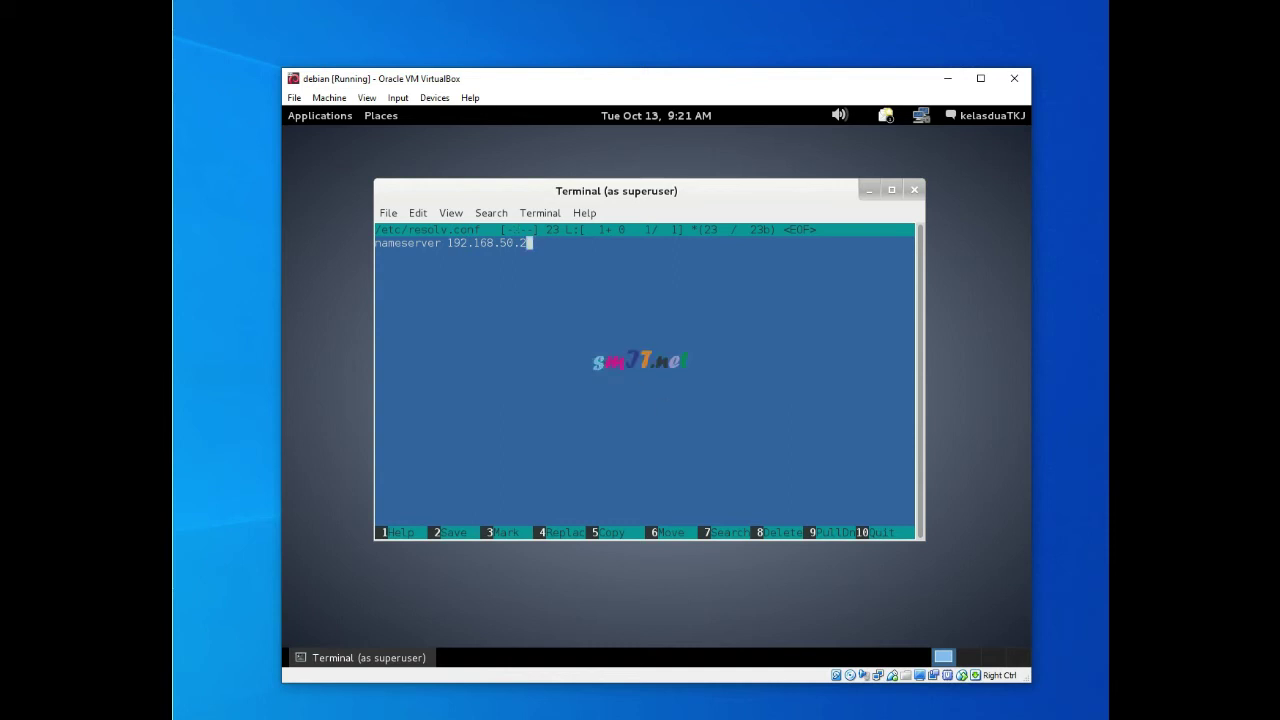
{"action": "left_click", "coordinate": [894, 535]}
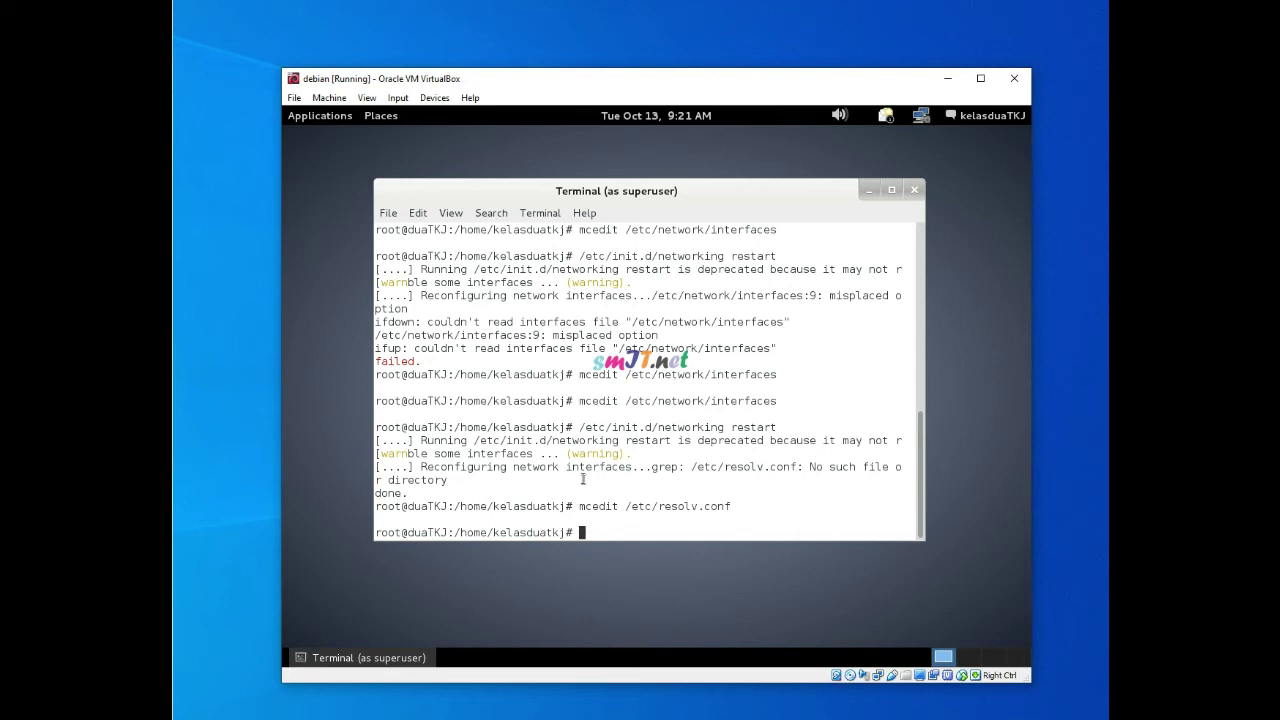
- Restart the networking service again and compare its output with the previous restart's /etc/resolv.conf message
{"action": "key", "text": "Up"}
{"action": "key", "text": "Up"}
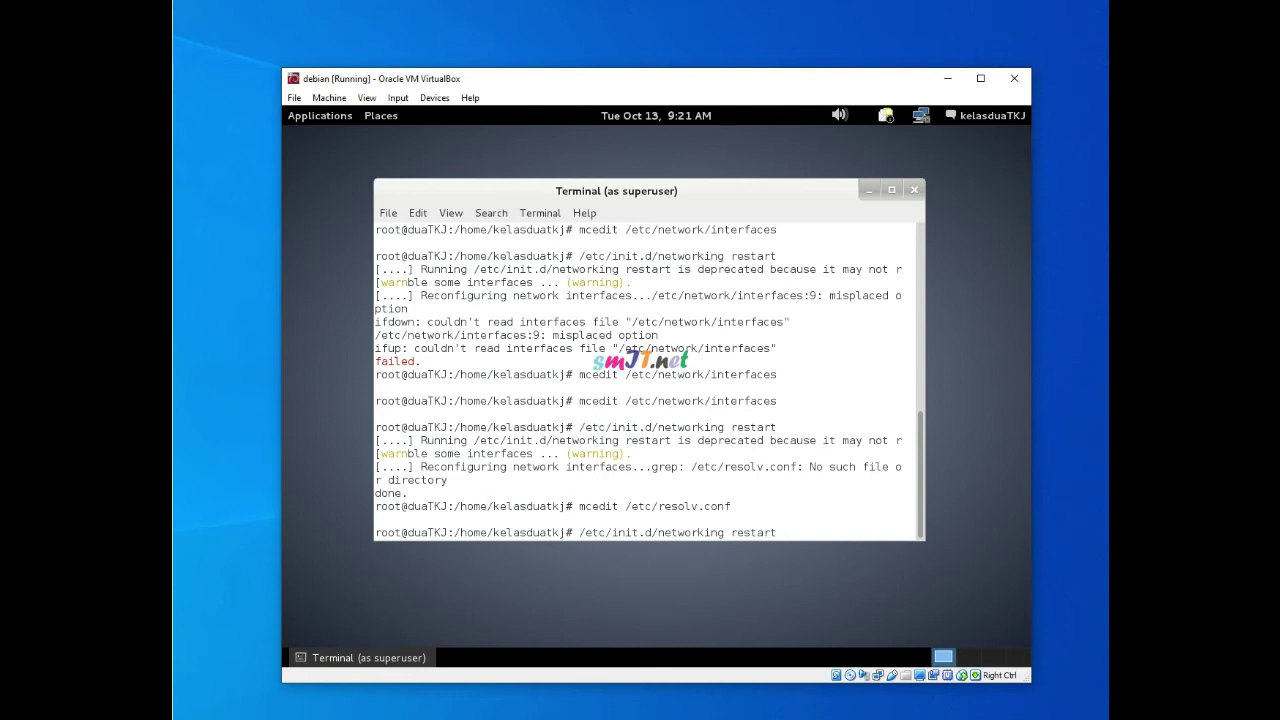
{"action": "key", "text": "Return"}
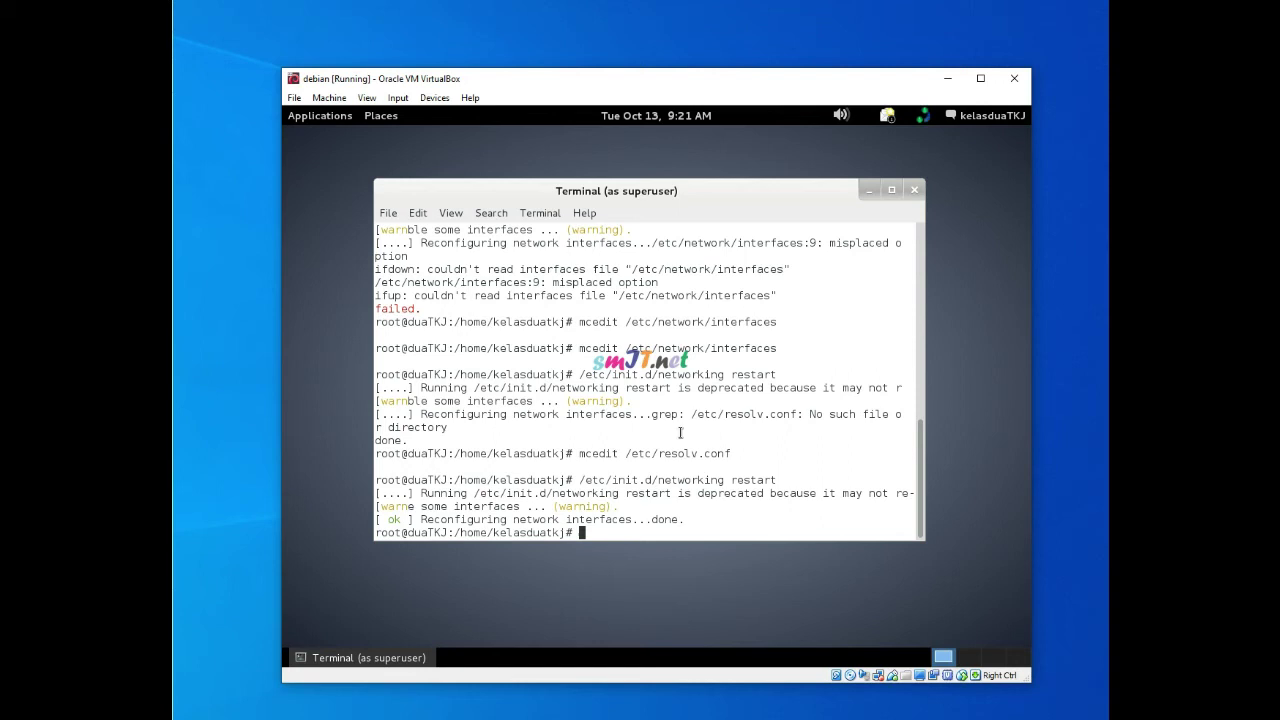
{"action": "left_click_drag", "start_coordinate": [686, 414], "coordinate": [914, 414]}
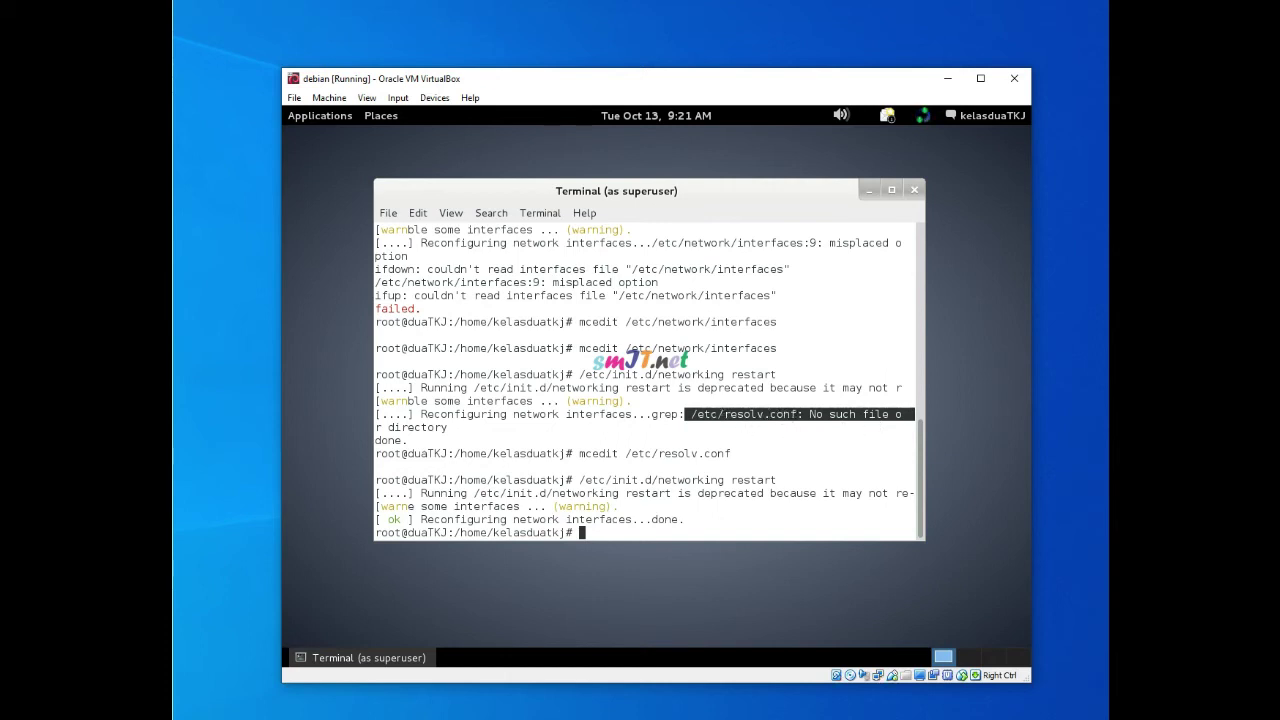
{"action": "left_click", "coordinate": [594, 532]}
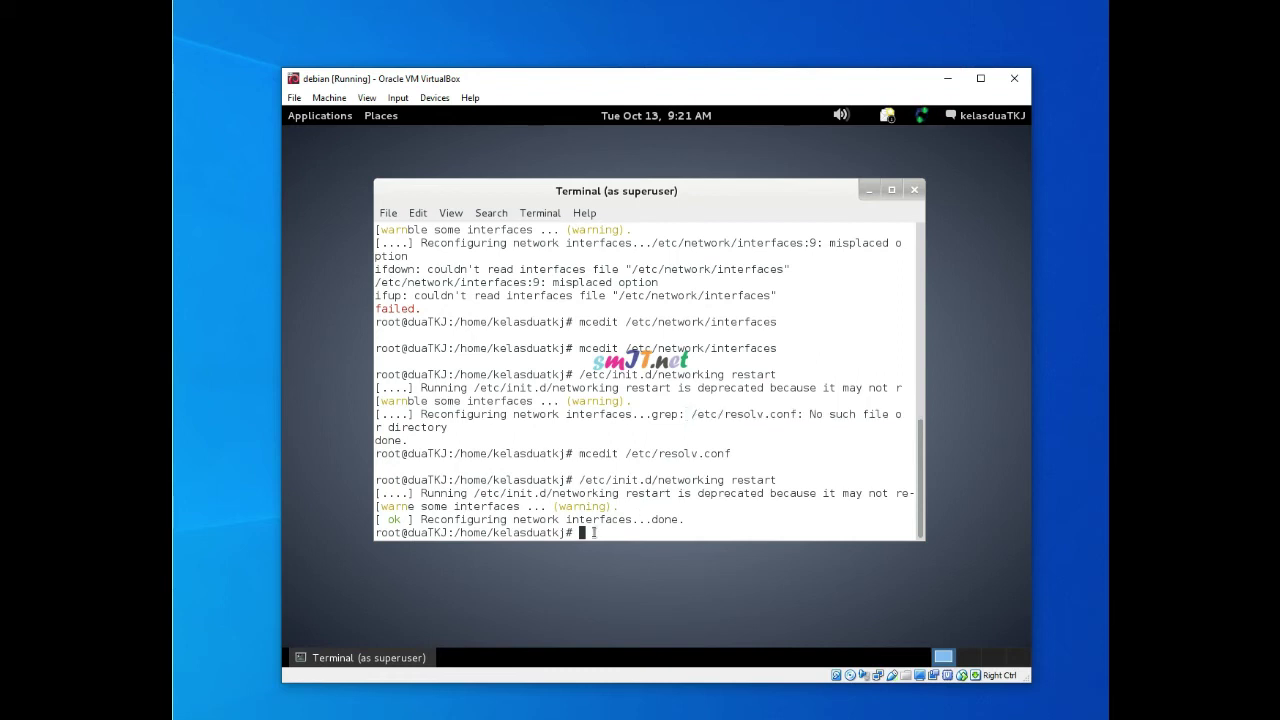
- Run ifconfig and check the IP address and netmask assigned to eth0
{"action": "type", "text": "ifconfig"}
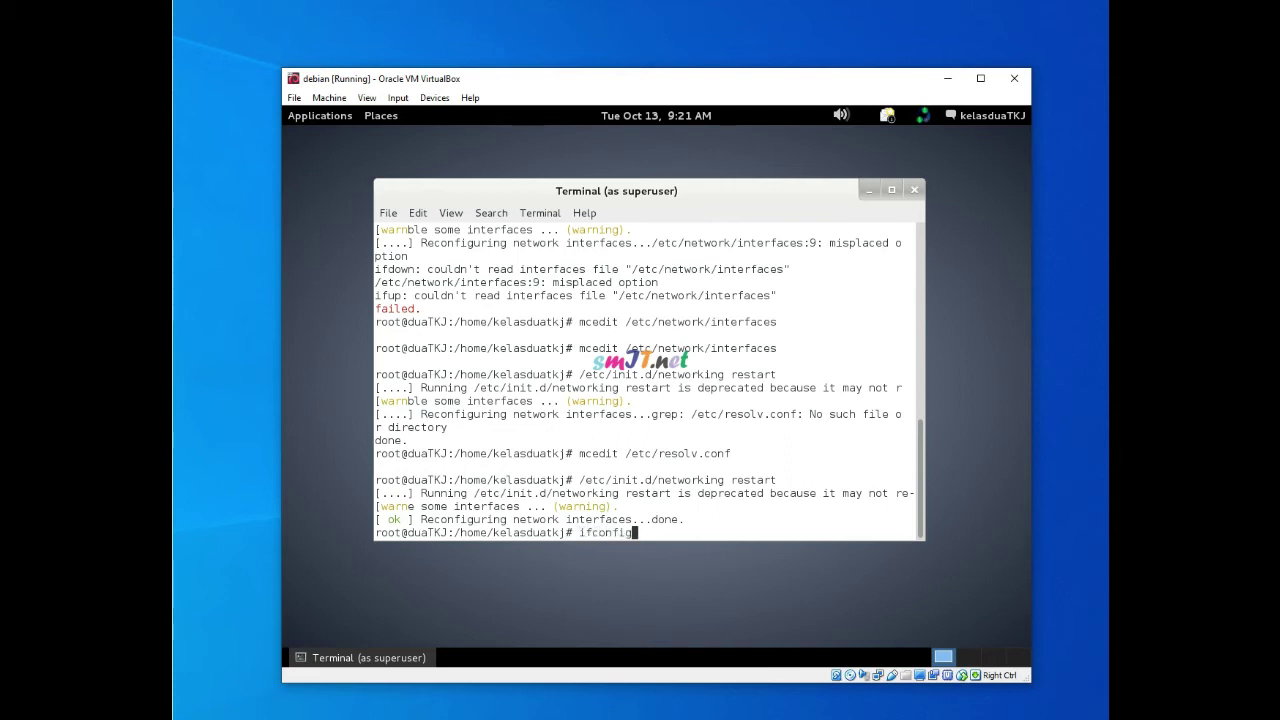
{"action": "key", "text": "Return"}
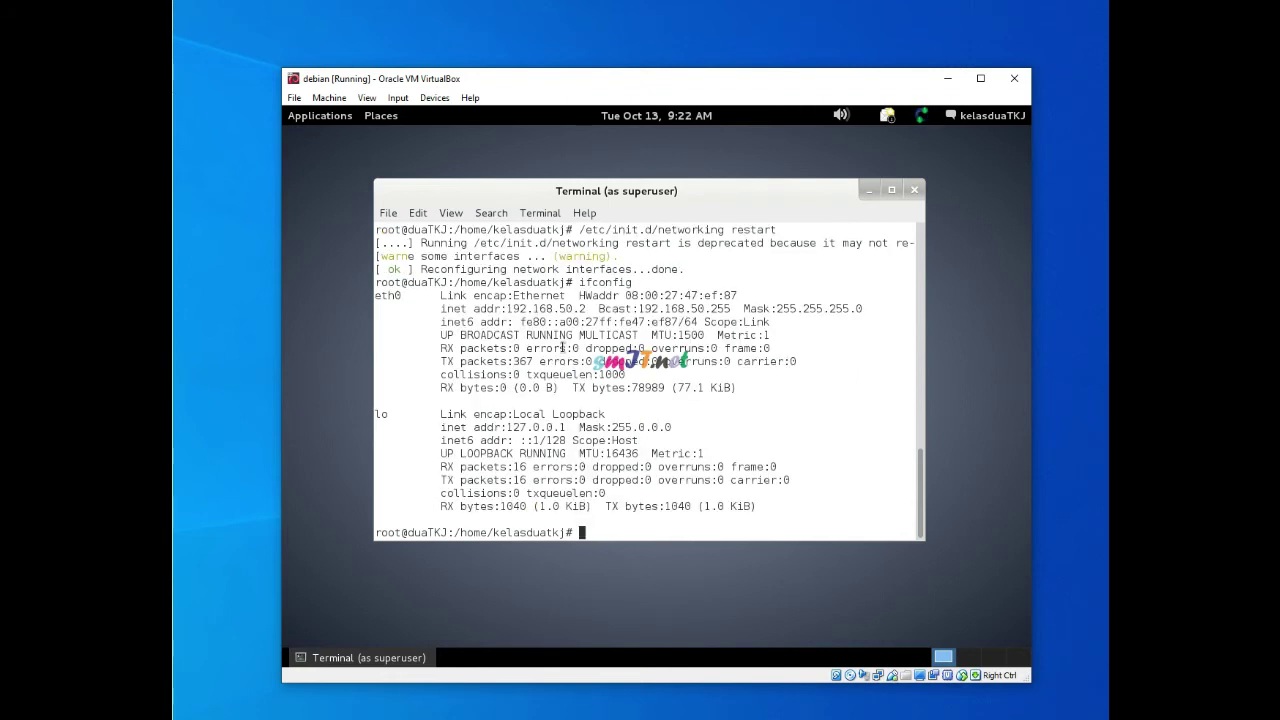
{"action": "left_click_drag", "start_coordinate": [474, 312], "coordinate": [588, 312]}
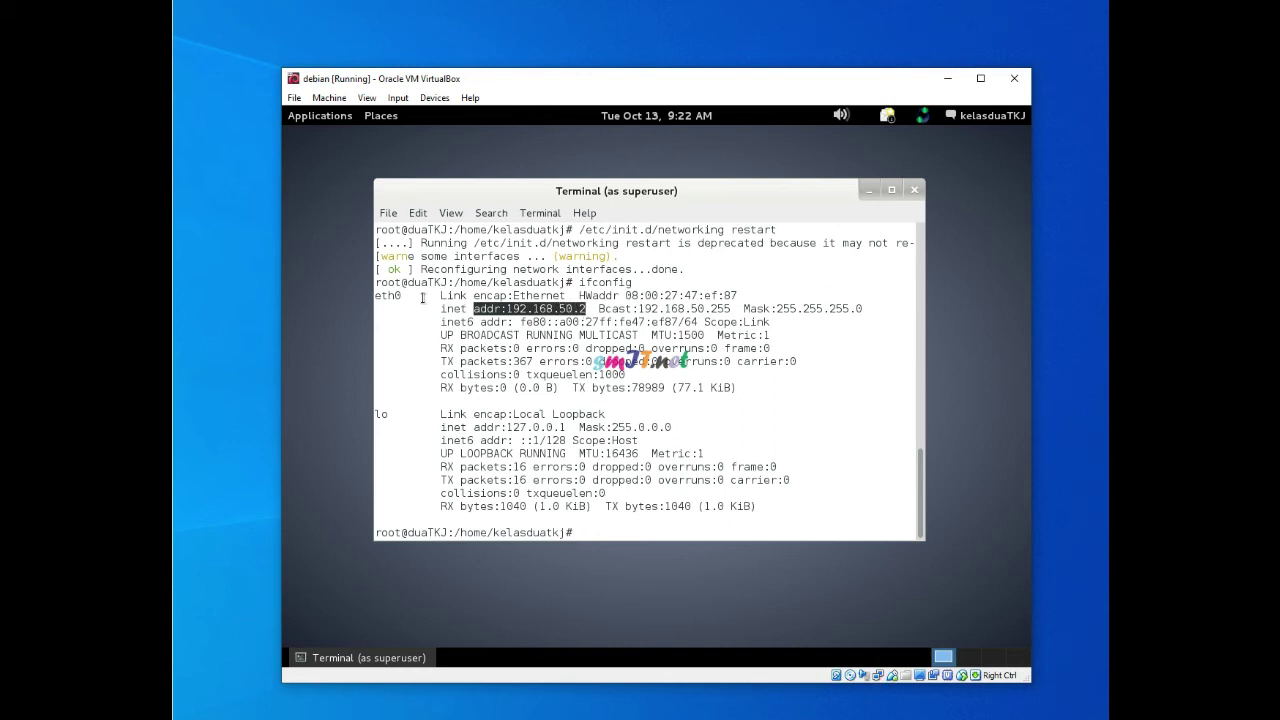
{"action": "left_click_drag", "start_coordinate": [376, 296], "coordinate": [872, 307]}
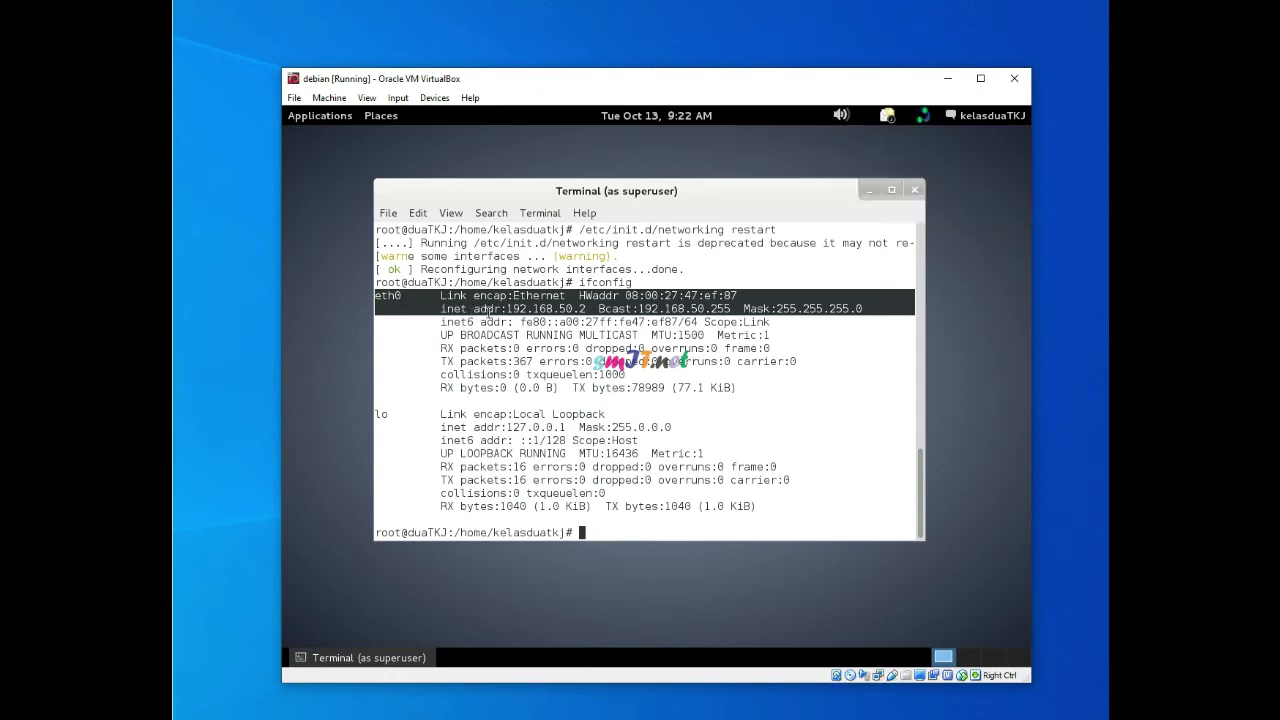
{"action": "left_click", "coordinate": [607, 532]}
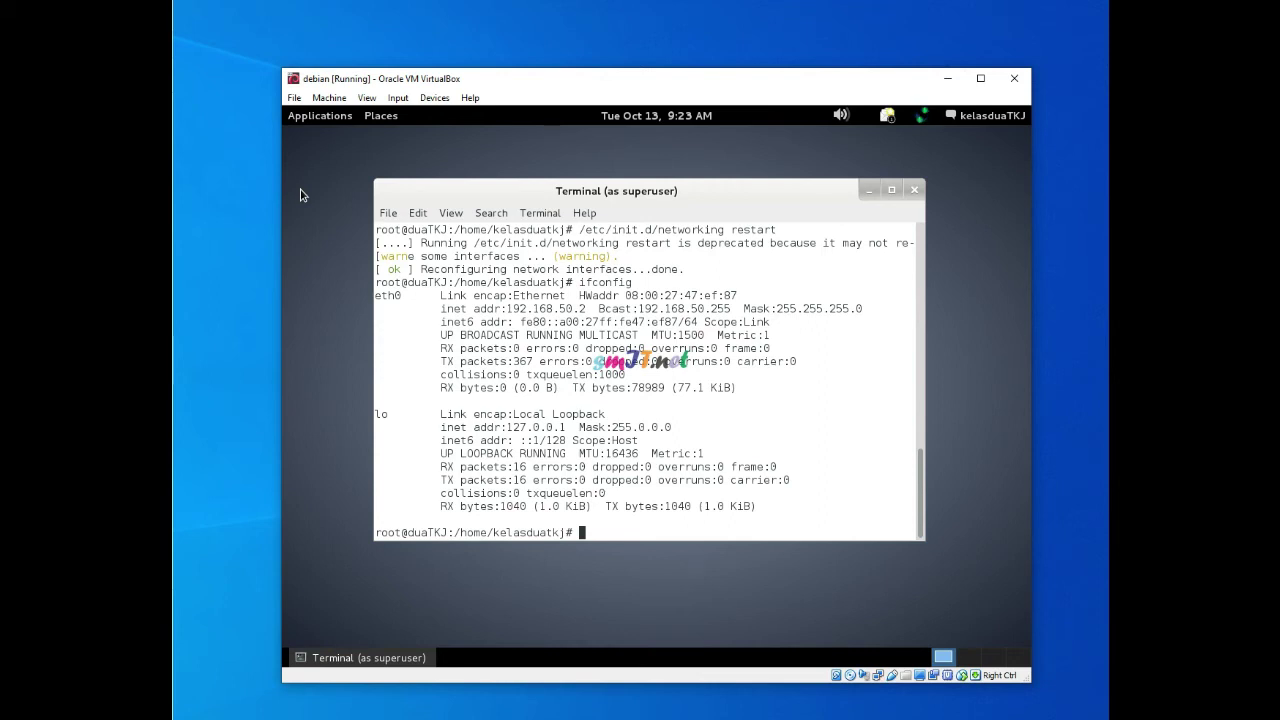
- Install the isc-dhcp-server package with apt-get and examine the server startup lines in the output
{"action": "type", "text": "apt-get install isc-dhcp-server"}
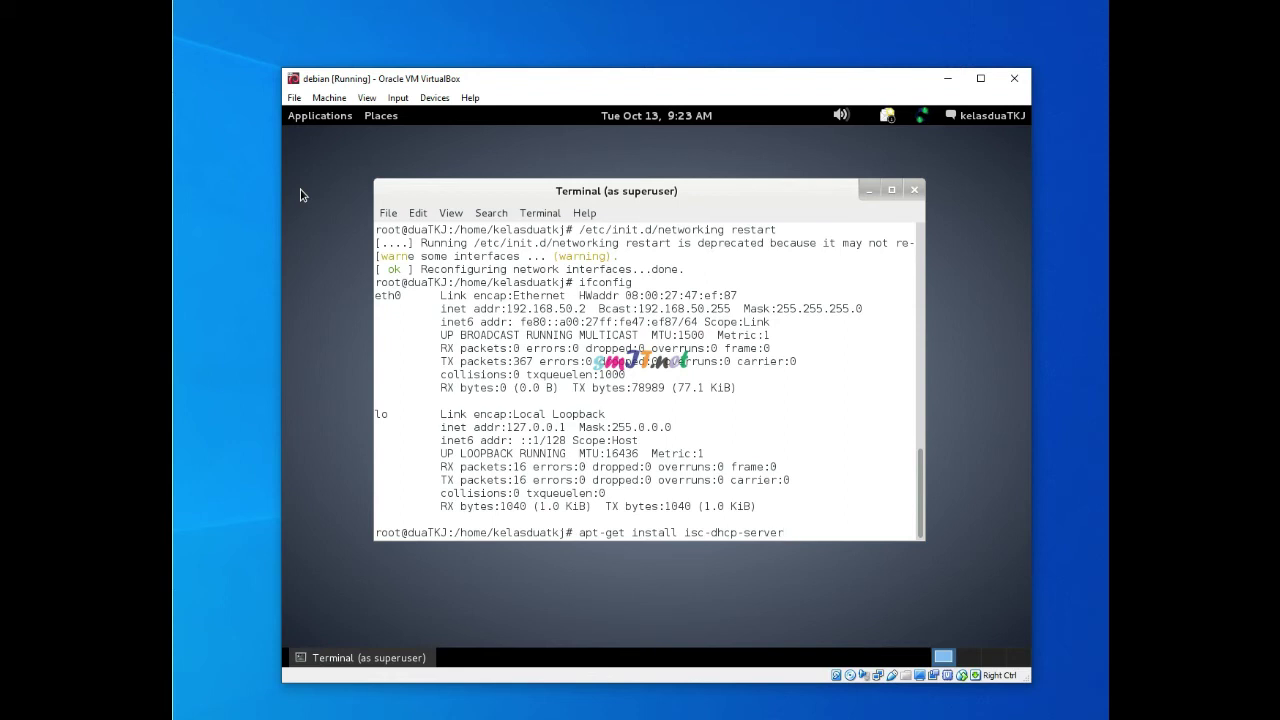
{"action": "key", "text": "Return"}
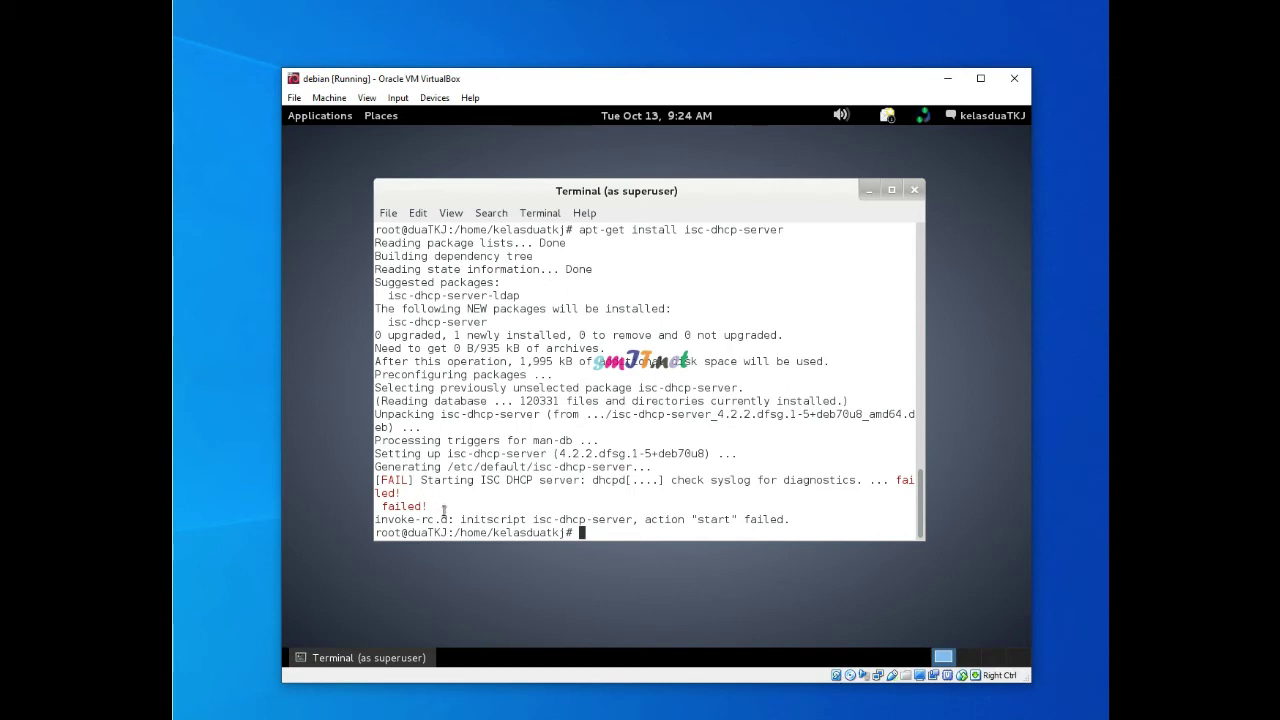
{"action": "left_click_drag", "start_coordinate": [440, 511], "coordinate": [375, 481]}
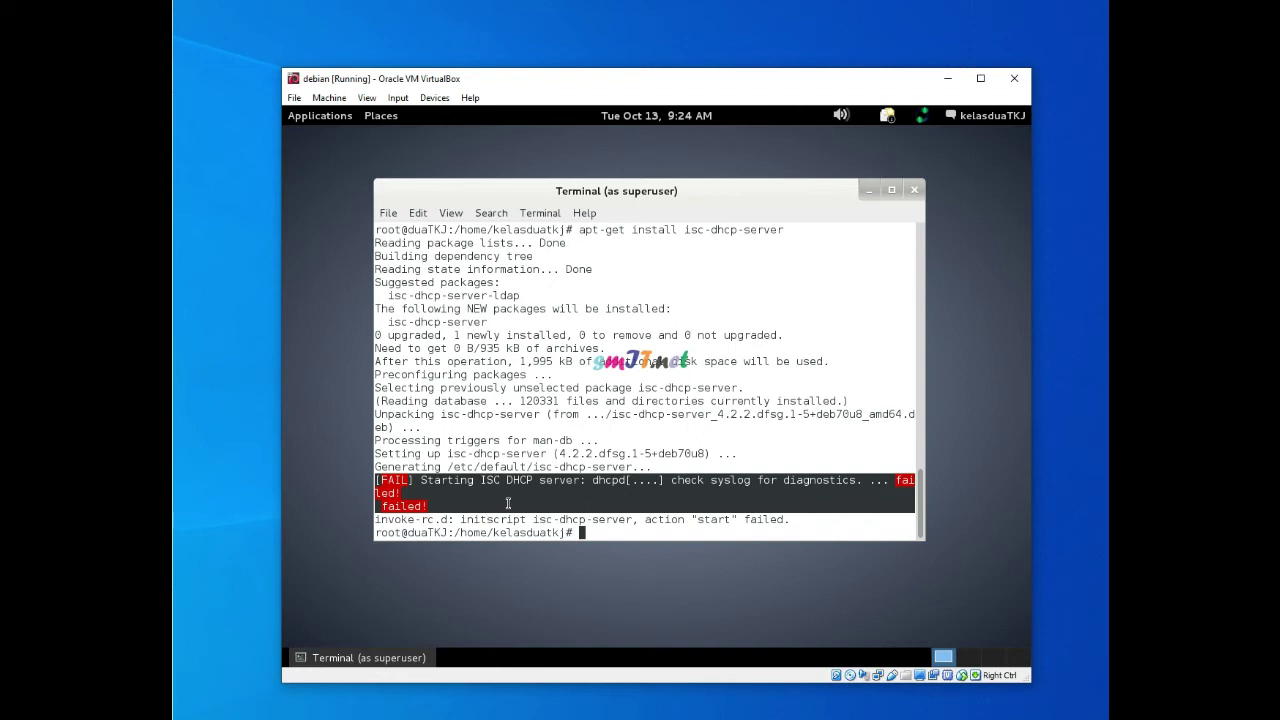
- Open the DHCP server configuration file /etc/dhcp/dhcpd.conf in mcedit
{"action": "left_click", "coordinate": [597, 534]}
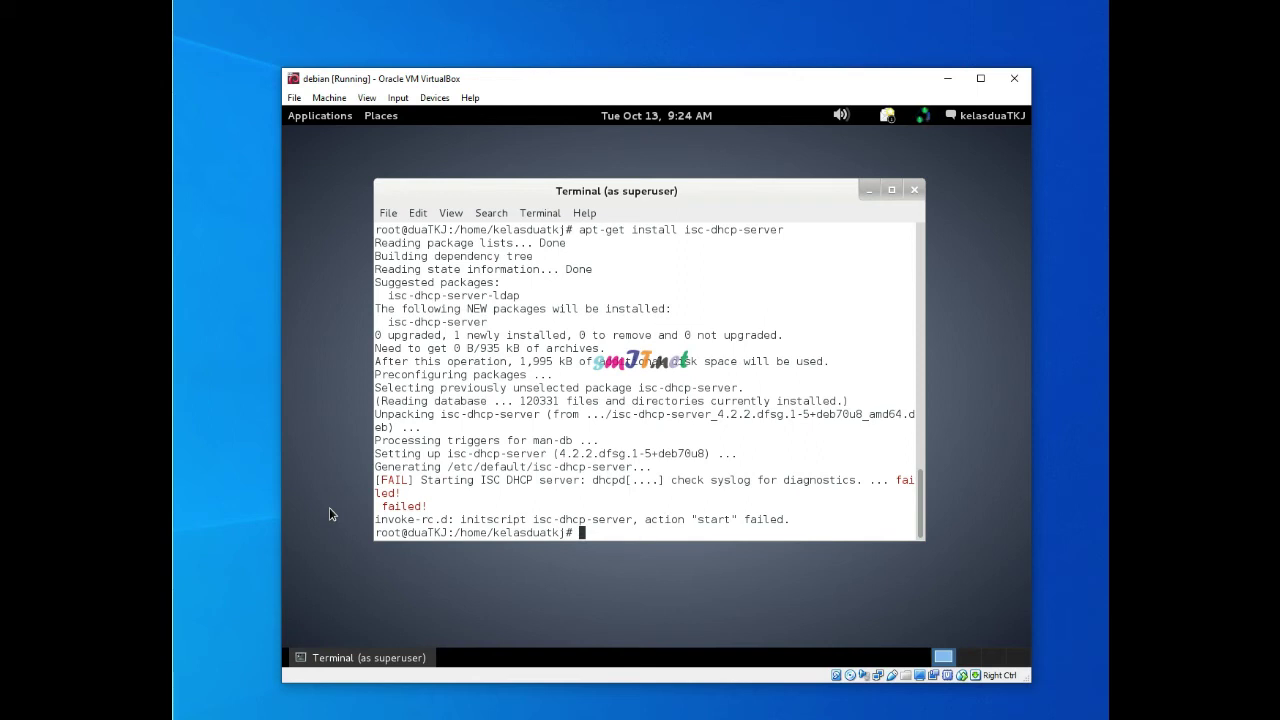
{"action": "type", "text": "mcedit /"}
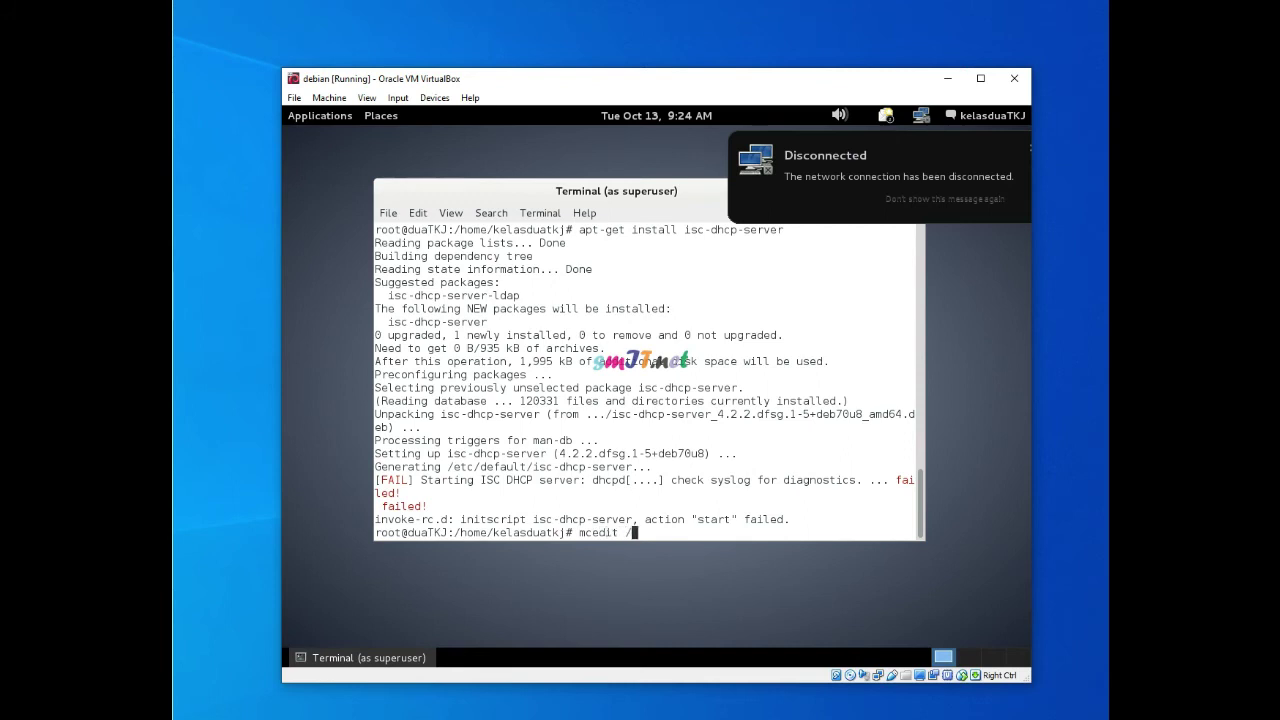
{"action": "type", "text": "etc/d"}
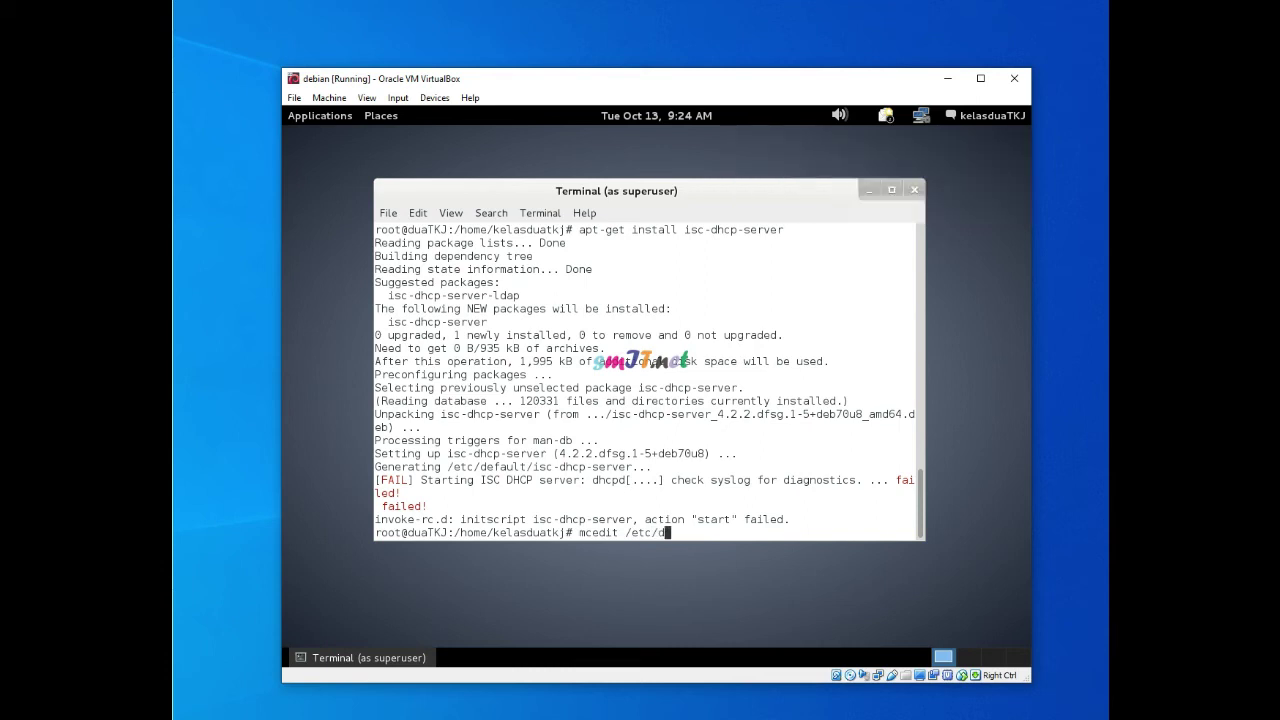
{"action": "type", "text": "hcp/dhcpd.conf"}
{"action": "key", "text": "Return"}
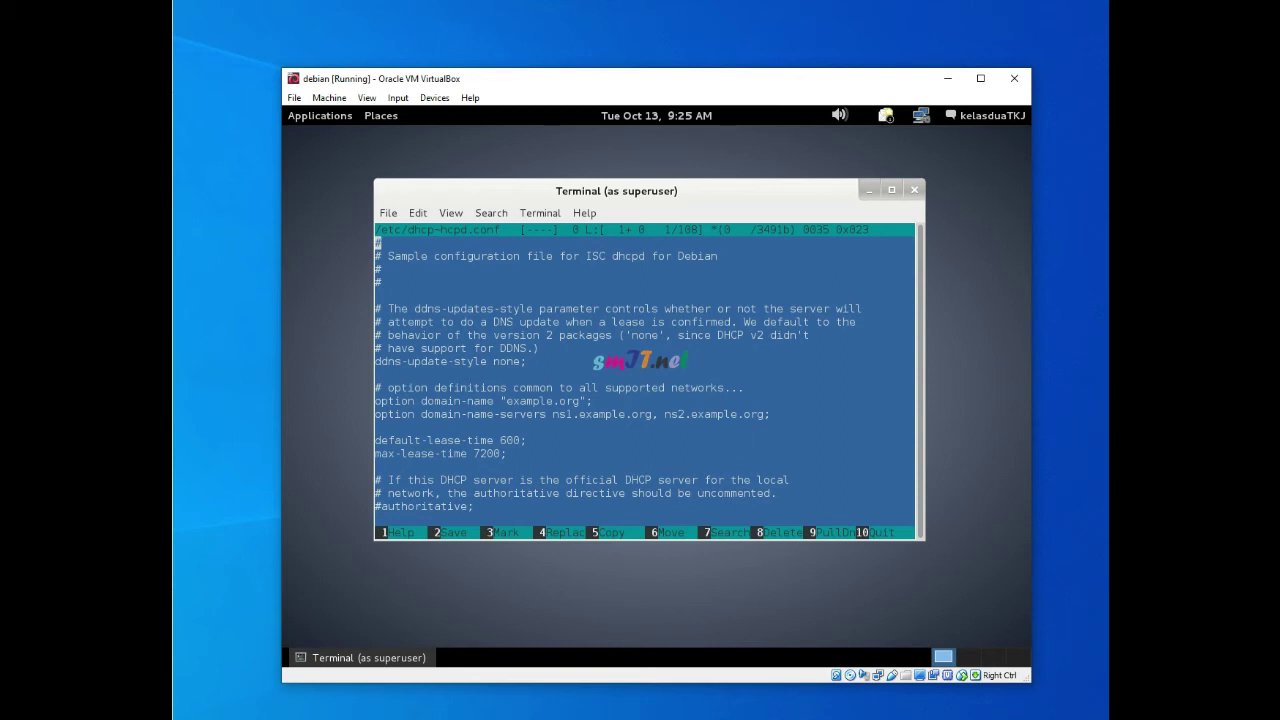
- Look through the sample subnet declarations in dhcpd.conf down to the internal subnet block, then return to the start of the file
{"action": "key", "text": "Down"}
{"action": "key", "text": "Down"}
{"action": "key", "text": "Down"}
{"action": "key", "text": "Down"}
{"action": "key", "text": "Down"}
{"action": "key", "text": "Down"}
{"action": "key", "text": "Down"}
{"action": "key", "text": "Down"}
{"action": "key", "text": "Down"}
{"action": "key", "text": "Down"}
{"action": "key", "text": "Down"}
{"action": "key", "text": "Down"}
{"action": "key", "text": "Down"}
{"action": "key", "text": "Down"}
{"action": "key", "text": "Down"}
{"action": "key", "text": "Down"}
{"action": "key", "text": "Down"}
{"action": "key", "text": "Down"}
{"action": "key", "text": "Down"}
{"action": "key", "text": "Down"}
{"action": "key", "text": "Down"}
{"action": "key", "text": "Down"}
{"action": "key", "text": "Down"}
{"action": "key", "text": "Down"}
{"action": "key", "text": "Down"}
{"action": "key", "text": "Down"}
{"action": "key", "text": "Down"}
{"action": "key", "text": "Down"}
{"action": "key", "text": "Down"}
{"action": "key", "text": "Down"}
{"action": "key", "text": "Down"}
{"action": "key", "text": "Down"}
{"action": "key", "text": "Down"}
{"action": "key", "text": "Down"}
{"action": "key", "text": "Down"}
{"action": "key", "text": "Down"}
{"action": "key", "text": "Down"}
{"action": "key", "text": "Down"}
{"action": "key", "text": "Down"}
{"action": "key", "text": "Down"}
{"action": "key", "text": "Down"}
{"action": "key", "text": "Down"}
{"action": "key", "text": "Down"}
{"action": "key", "text": "Down"}
{"action": "key", "text": "Down"}
{"action": "key", "text": "Down"}
{"action": "key", "text": "Down"}
{"action": "key", "text": "Down"}
{"action": "key", "text": "Down"}
{"action": "key", "text": "Up"}
{"action": "key", "text": "Up"}
{"action": "key", "text": "Up"}
{"action": "key", "text": "Up"}
{"action": "key", "text": "Up"}
{"action": "key", "text": "Up"}
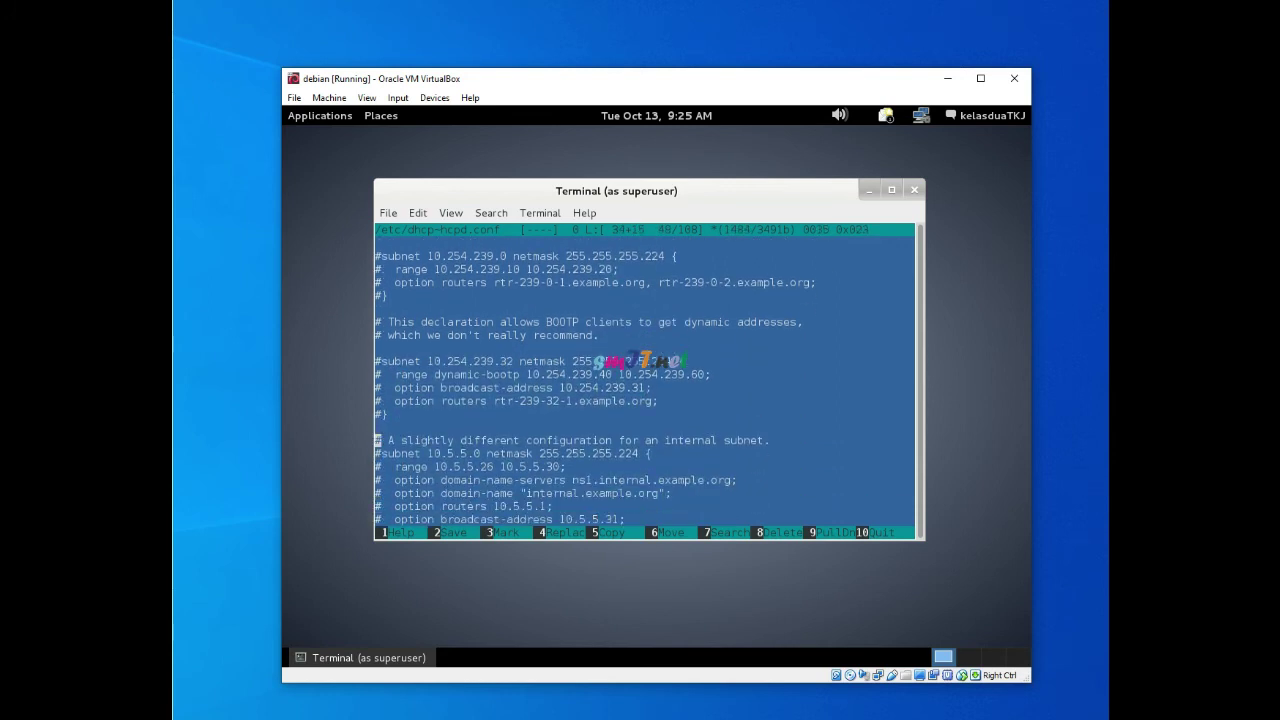
{"action": "key", "text": "Down"}
{"action": "key", "text": "Up"}
{"action": "key", "text": "Up"}
{"action": "key", "text": "Up"}
{"action": "key", "text": "Up"}
{"action": "key", "text": "Up"}
{"action": "key", "text": "Up"}
{"action": "key", "text": "Up"}
{"action": "key", "text": "Up"}
{"action": "key", "text": "Up"}
{"action": "key", "text": "Up"}
{"action": "key", "text": "Up"}
{"action": "key", "text": "Up"}
{"action": "key", "text": "Up"}
{"action": "key", "text": "Up"}
{"action": "key", "text": "Up"}
{"action": "key", "text": "Up"}
{"action": "key", "text": "Up"}
{"action": "key", "text": "Up"}
{"action": "key", "text": "Up"}
{"action": "key", "text": "Up"}
{"action": "key", "text": "Up"}
{"action": "key", "text": "Up"}
{"action": "key", "text": "Up"}
{"action": "key", "text": "Up"}
{"action": "key", "text": "Up"}
{"action": "key", "text": "Up"}
{"action": "key", "text": "Up"}
{"action": "key", "text": "Up"}
{"action": "key", "text": "Up"}
{"action": "key", "text": "Up"}
{"action": "key", "text": "Up"}
{"action": "key", "text": "Up"}
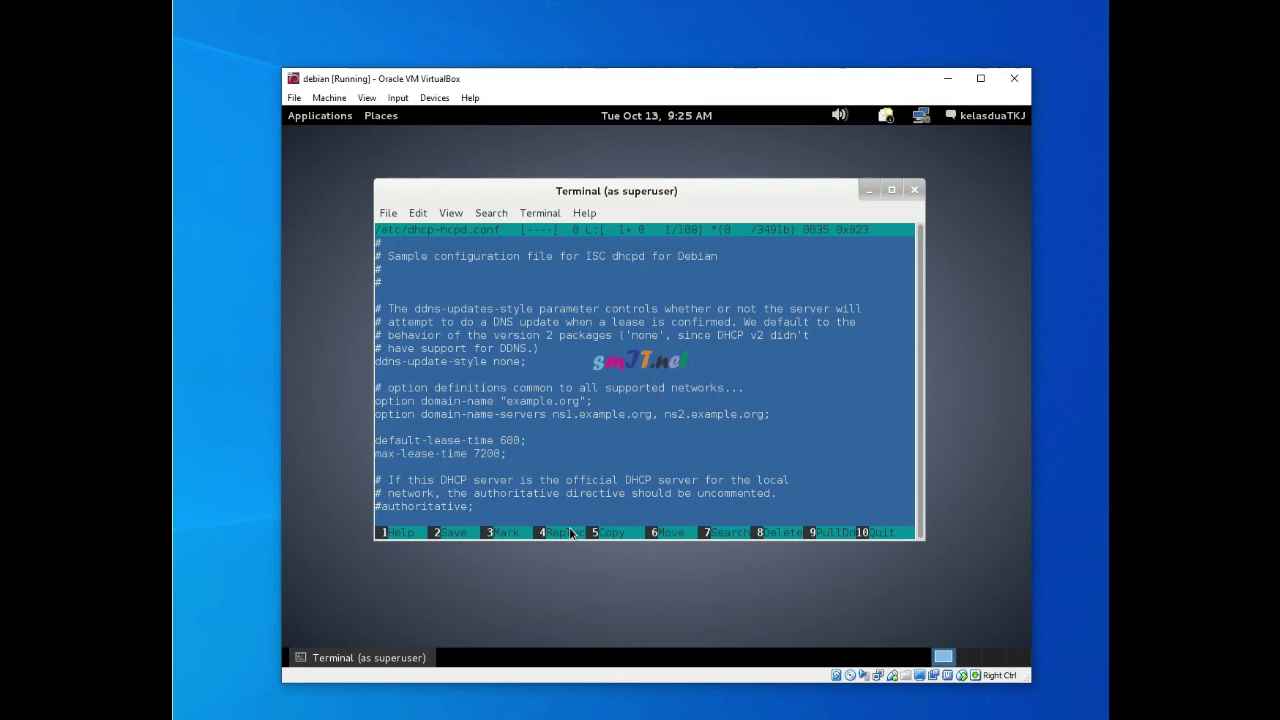
- Search dhcpd.conf for the text "a slightly" to reach the internal subnet block
{"action": "left_click", "coordinate": [727, 535]}
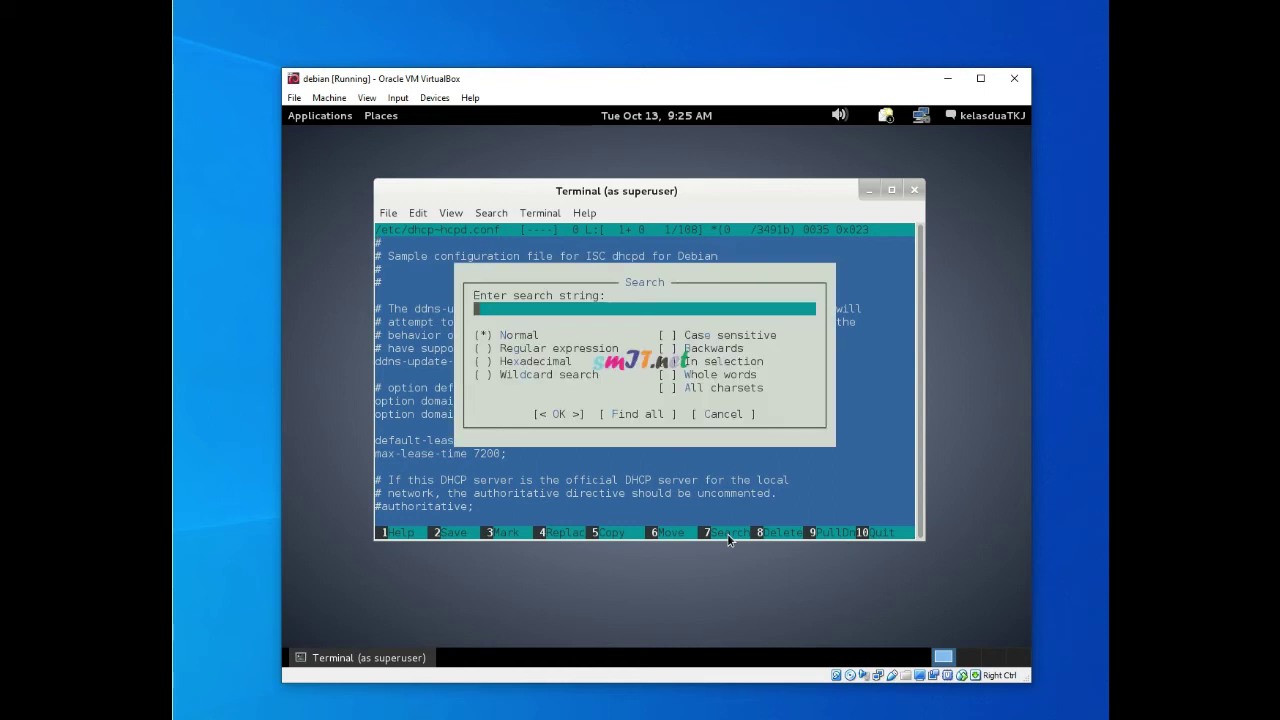
{"action": "type", "text": "a slightly"}
{"action": "key", "text": "Return"}
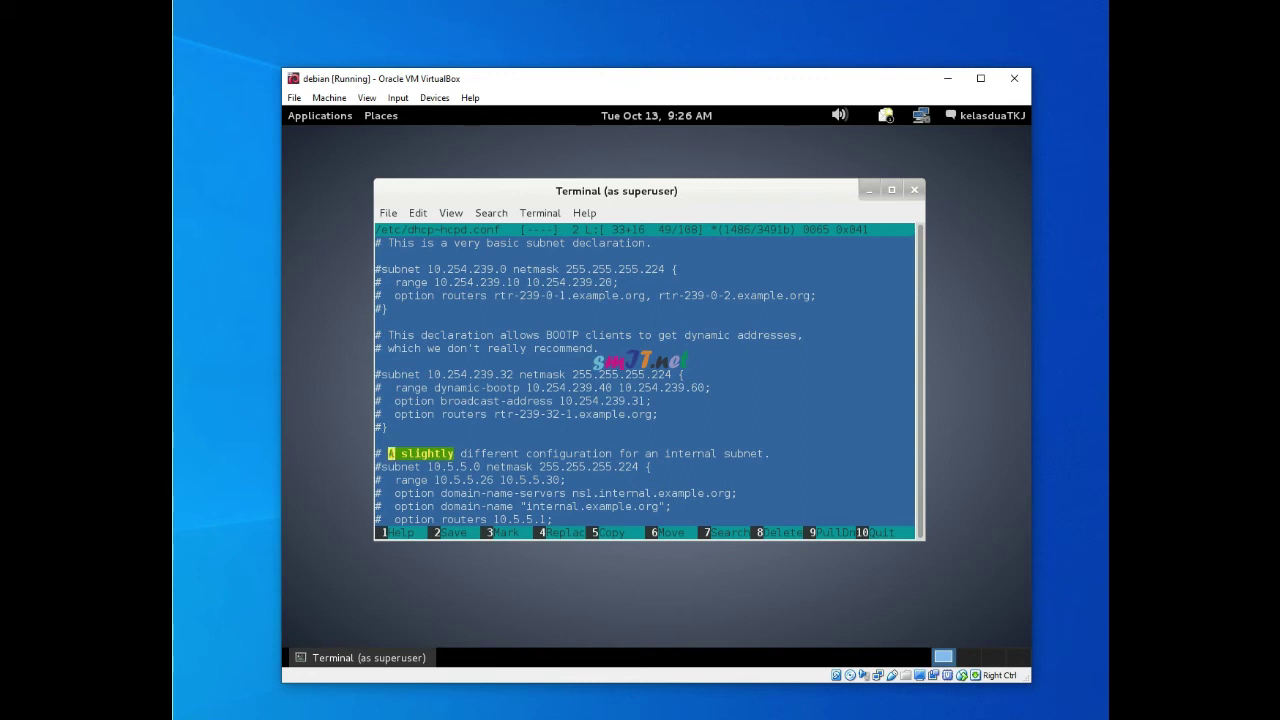
- Examine the lines of the internal subnet block, from the subnet declaration through the lease times
{"action": "key", "text": "Left"}
{"action": "key", "text": "Left"}
{"action": "key", "text": "Down"}
{"action": "key", "text": "Down"}
{"action": "key", "text": "Down"}
{"action": "key", "text": "Down"}
{"action": "key", "text": "Down"}
{"action": "key", "text": "Down"}
{"action": "key", "text": "Down"}
{"action": "key", "text": "Down"}
{"action": "key", "text": "Up"}
{"action": "key", "text": "Up"}
{"action": "key", "text": "Up"}
{"action": "key", "text": "Up"}
{"action": "key", "text": "Up"}
{"action": "key", "text": "Up"}
{"action": "key", "text": "Up"}
{"action": "key", "text": "Up"}
{"action": "key", "text": "Up"}
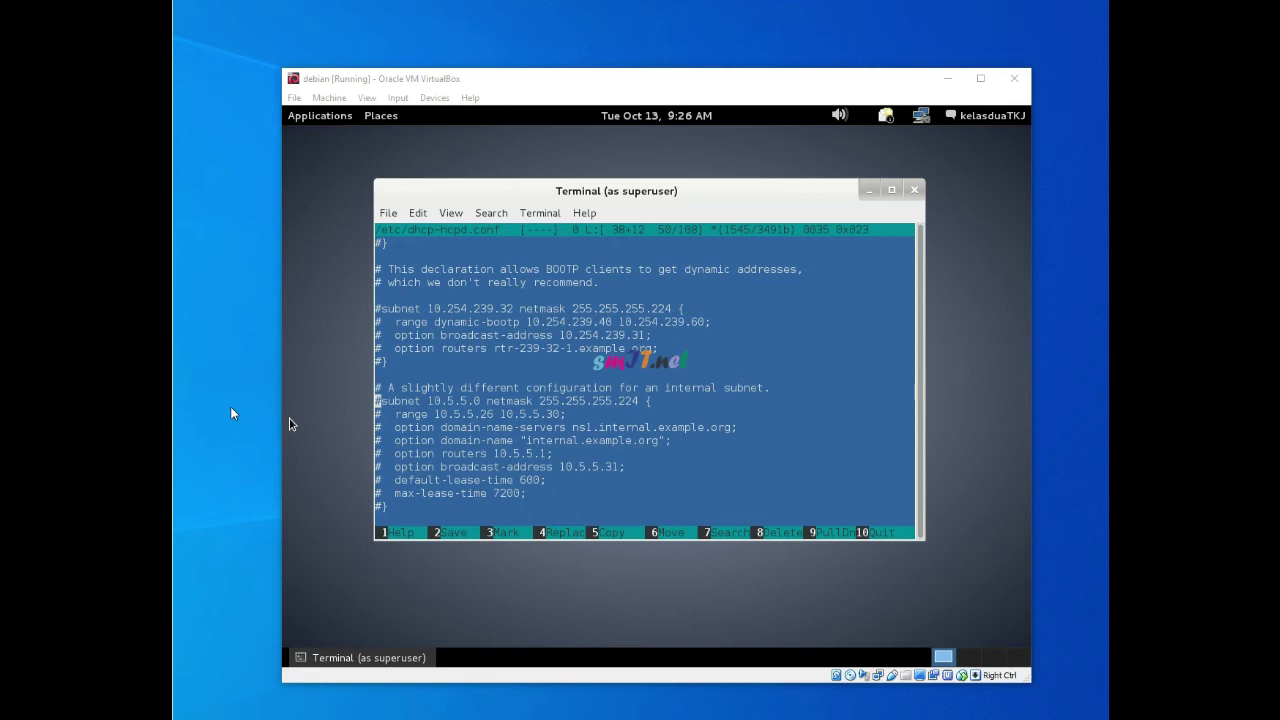
- Replace the subnet address in the internal subnet block's declaration with 192.168.50.0
{"action": "left_click", "coordinate": [475, 397]}
{"action": "left_click", "coordinate": [473, 397]}
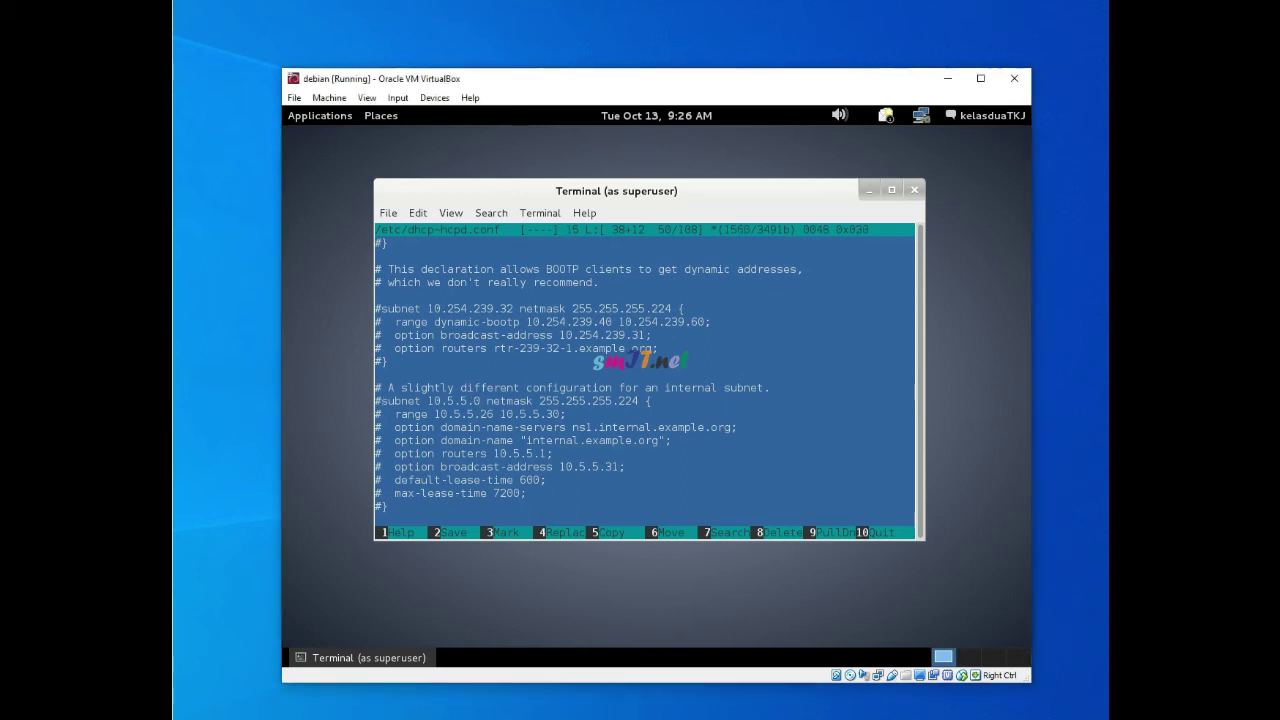
{"action": "key", "text": "Left"}
{"action": "key", "text": "Left"}
{"action": "key", "text": "Left"}
{"action": "key", "text": "Left"}
{"action": "key", "text": "Left"}
{"action": "key", "text": "Left"}
{"action": "key", "text": "Left"}
{"action": "key", "text": "Left"}
{"action": "key", "text": "Left"}
{"action": "key", "text": "Left"}
{"action": "key", "text": "Left"}
{"action": "key", "text": "Left"}
{"action": "key", "text": "Left"}
{"action": "key", "text": "Left"}
{"action": "key", "text": "Left"}
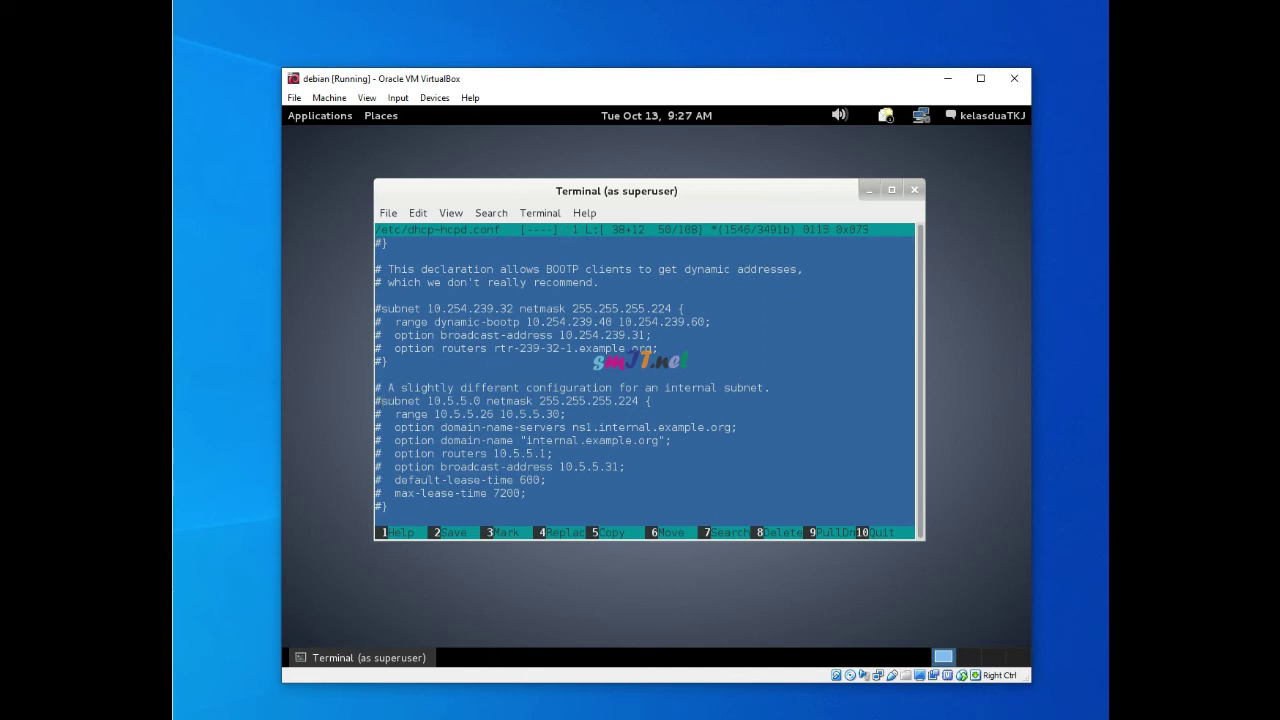
{"action": "key", "text": "Right"}
{"action": "key", "text": "Right"}
{"action": "key", "text": "Right"}
{"action": "key", "text": "Right"}
{"action": "key", "text": "Right"}
{"action": "key", "text": "Right"}
{"action": "key", "text": "Right"}
{"action": "key", "text": "Right"}
{"action": "key", "text": "Right"}
{"action": "key", "text": "Right"}
{"action": "key", "text": "Right"}
{"action": "key", "text": "Right"}
{"action": "key", "text": "Right"}
{"action": "key", "text": "Right"}
{"action": "key", "text": "Right"}
{"action": "key", "text": "BackSpace"}
{"action": "key", "text": "BackSpace"}
{"action": "key", "text": "BackSpace"}
{"action": "key", "text": "BackSpace"}
{"action": "key", "text": "BackSpace"}
{"action": "key", "text": "BackSpace"}
{"action": "key", "text": "BackSpace"}
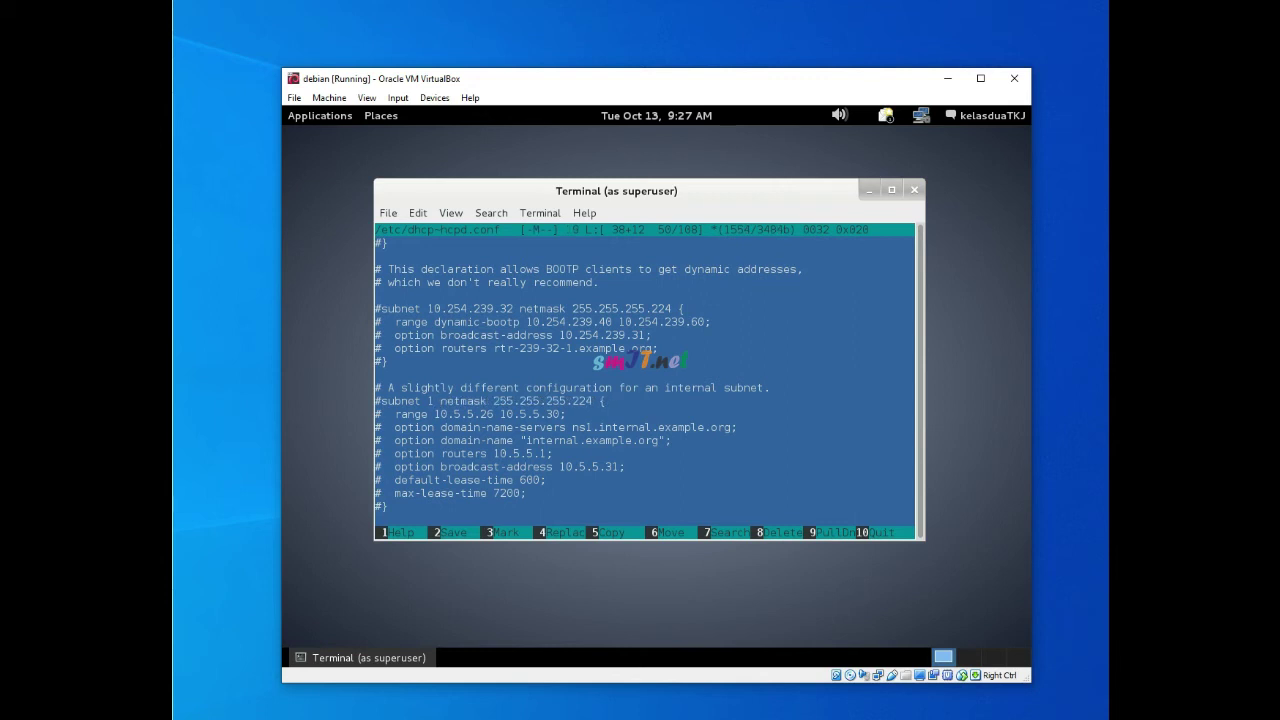
{"action": "key", "text": "BackSpace"}
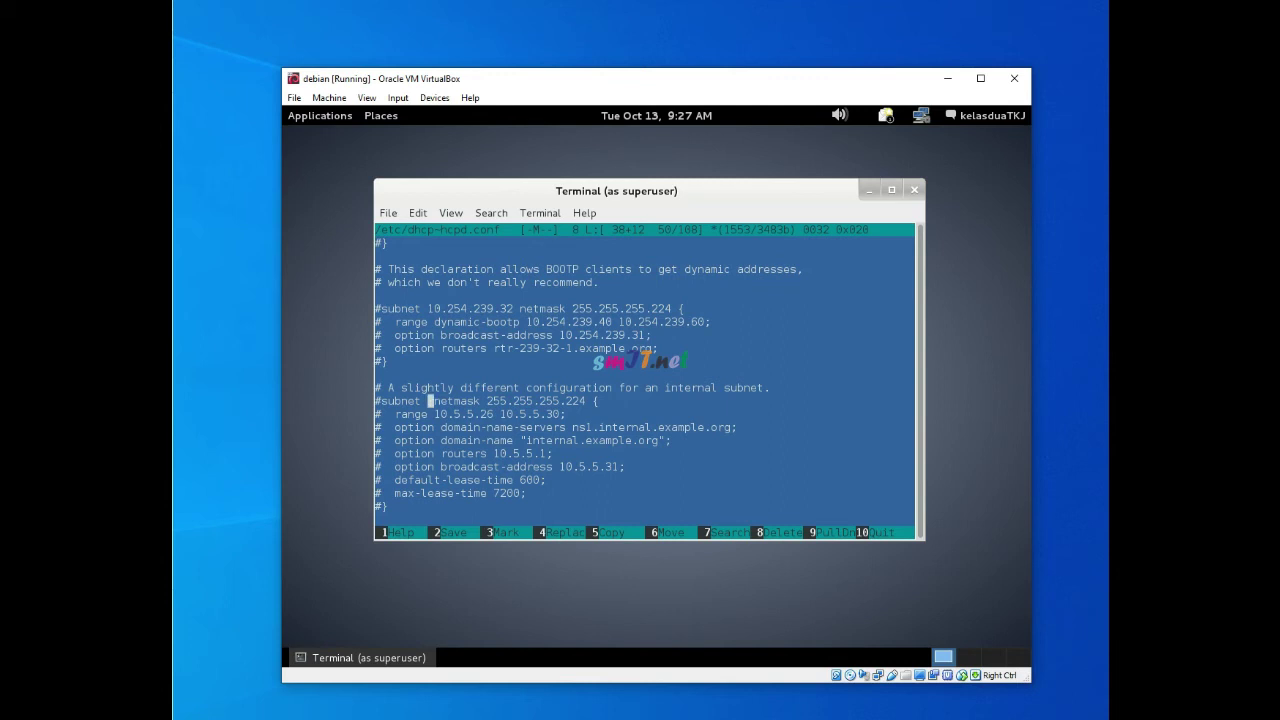
{"action": "type", "text": "192.168.50.0"}
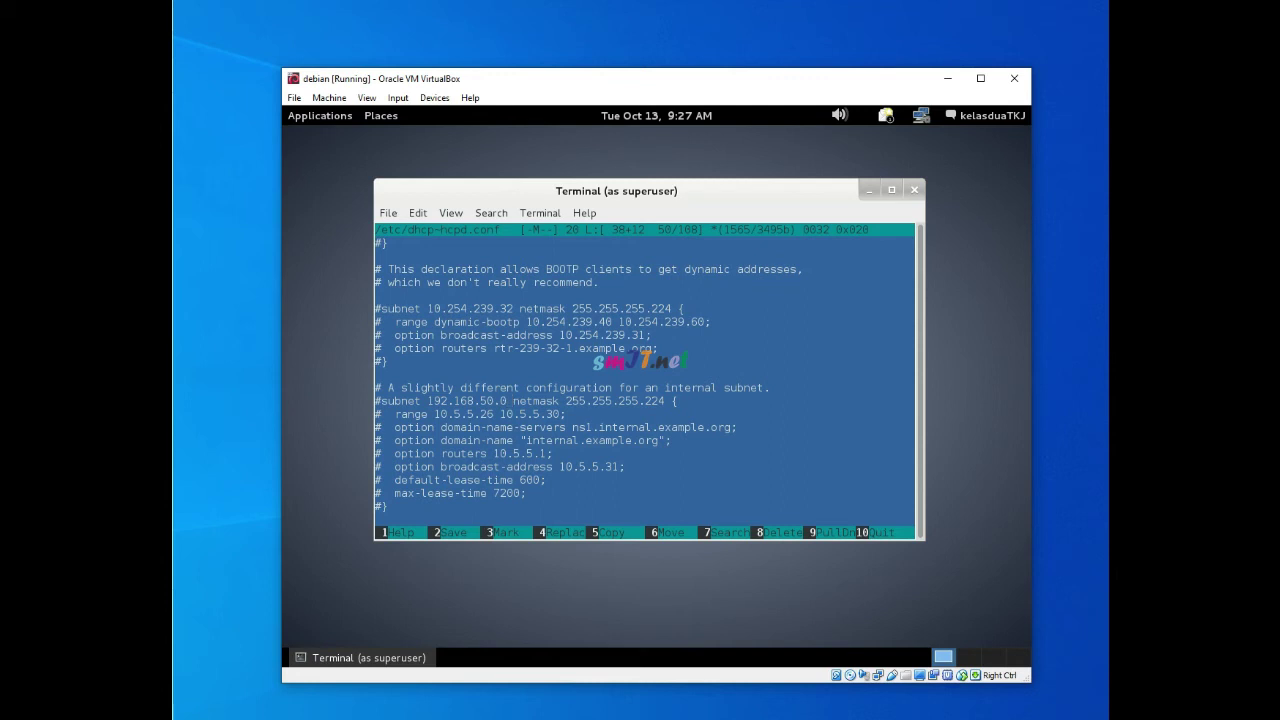
- Change the netmask in the internal subnet block's declaration to 255.255.255.0
{"action": "key", "text": "Right"}
{"action": "key", "text": "Right"}
{"action": "key", "text": "Right"}
{"action": "key", "text": "Right"}
{"action": "key", "text": "Right"}
{"action": "key", "text": "Right"}
{"action": "key", "text": "Right"}
{"action": "key", "text": "Right"}
{"action": "key", "text": "Right"}
{"action": "key", "text": "Right"}
{"action": "key", "text": "Right"}
{"action": "key", "text": "Right"}
{"action": "key", "text": "Right"}
{"action": "key", "text": "Right"}
{"action": "key", "text": "Right"}
{"action": "key", "text": "Right"}
{"action": "key", "text": "Right"}
{"action": "key", "text": "Right"}
{"action": "key", "text": "Right"}
{"action": "key", "text": "Right"}
{"action": "key", "text": "Right"}
{"action": "key", "text": "Right"}
{"action": "key", "text": "Right"}
{"action": "key", "text": "Right"}
{"action": "key", "text": "BackSpace"}
{"action": "key", "text": "BackSpace"}
{"action": "key", "text": "BackSpace"}
{"action": "type", "text": "0"}
- Replace the address range in the internal subnet block with 192.168.50.10 to 192.168.50.30
{"action": "left_click", "coordinate": [570, 414]}
{"action": "key", "text": "Left"}
{"action": "key", "text": "Left"}
{"action": "key", "text": "Left"}
{"action": "key", "text": "Right"}
{"action": "key", "text": "Right"}
{"action": "key", "text": "BackSpace"}
{"action": "key", "text": "BackSpace"}
{"action": "key", "text": "BackSpace"}
{"action": "key", "text": "BackSpace"}
{"action": "key", "text": "BackSpace"}
{"action": "key", "text": "BackSpace"}
{"action": "key", "text": "BackSpace"}
{"action": "key", "text": "BackSpace"}
{"action": "key", "text": "BackSpace"}
{"action": "key", "text": "BackSpace"}
{"action": "key", "text": "BackSpace"}
{"action": "key", "text": "BackSpace"}
{"action": "key", "text": "BackSpace"}
{"action": "key", "text": "BackSpace"}
{"action": "key", "text": "BackSpace"}
{"action": "key", "text": "BackSpace"}
{"action": "key", "text": "BackSpace"}
{"action": "key", "text": "BackSpace"}
{"action": "key", "text": "BackSpace"}
{"action": "type", "text": "192.168.50."}
{"action": "type", "text": "10"}
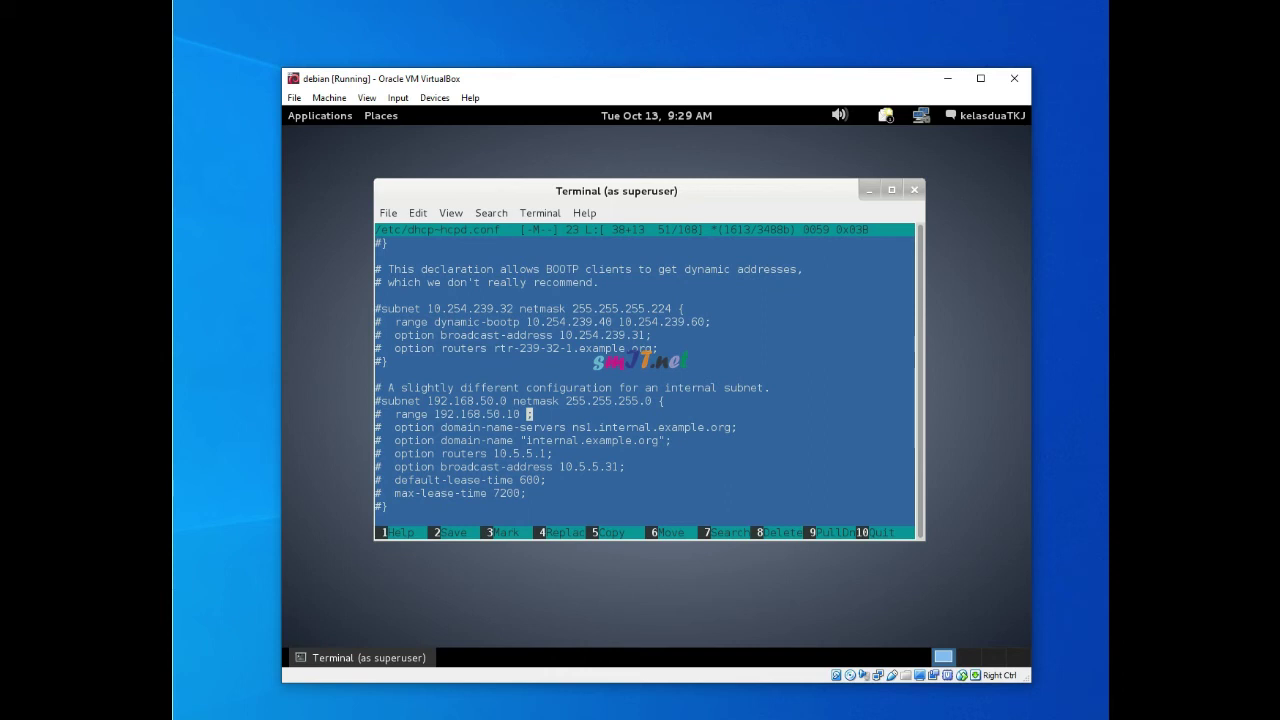
{"action": "type", "text": "192.168.50.30"}
- Replace the domain-name-servers value in the internal subnet block with 192.168.50.2
{"action": "key", "text": "Right"}
{"action": "key", "text": "Right"}
{"action": "key", "text": "Right"}
{"action": "key", "text": "Right"}
{"action": "key", "text": "Right"}
{"action": "key", "text": "Right"}
{"action": "key", "text": "Right"}
{"action": "key", "text": "Right"}
{"action": "key", "text": "Right"}
{"action": "key", "text": "Right"}
{"action": "key", "text": "Right"}
{"action": "key", "text": "Right"}
{"action": "key", "text": "Right"}
{"action": "key", "text": "Right"}
{"action": "key", "text": "Right"}
{"action": "key", "text": "Right"}
{"action": "key", "text": "Right"}
{"action": "key", "text": "Right"}
{"action": "key", "text": "Right"}
{"action": "key", "text": "Right"}
{"action": "key", "text": "Right"}
{"action": "key", "text": "Right"}
{"action": "key", "text": "Right"}
{"action": "key", "text": "Right"}
{"action": "key", "text": "Right"}
{"action": "key", "text": "Right"}
{"action": "key", "text": "Right"}
{"action": "key", "text": "Right"}
{"action": "key", "text": "Right"}
{"action": "key", "text": "Right"}
{"action": "key", "text": "Right"}
{"action": "key", "text": "Right"}
{"action": "key", "text": "Right"}
{"action": "key", "text": "Right"}
{"action": "key", "text": "Right"}
{"action": "key", "text": "Right"}
{"action": "key", "text": "Right"}
{"action": "key", "text": "Right"}
{"action": "key", "text": "Right"}
{"action": "key", "text": "Right"}
{"action": "key", "text": "Right"}
{"action": "key", "text": "Right"}
{"action": "key", "text": "Right"}
{"action": "key", "text": "BackSpace"}
{"action": "key", "text": "BackSpace"}
{"action": "key", "text": "BackSpace"}
{"action": "key", "text": "BackSpace"}
{"action": "key", "text": "BackSpace"}
{"action": "key", "text": "BackSpace"}
{"action": "key", "text": "BackSpace"}
{"action": "key", "text": "BackSpace"}
{"action": "key", "text": "BackSpace"}
{"action": "key", "text": "BackSpace"}
{"action": "key", "text": "BackSpace"}
{"action": "key", "text": "BackSpace"}
{"action": "key", "text": "BackSpace"}
{"action": "key", "text": "BackSpace"}
{"action": "key", "text": "BackSpace"}
{"action": "key", "text": "BackSpace"}
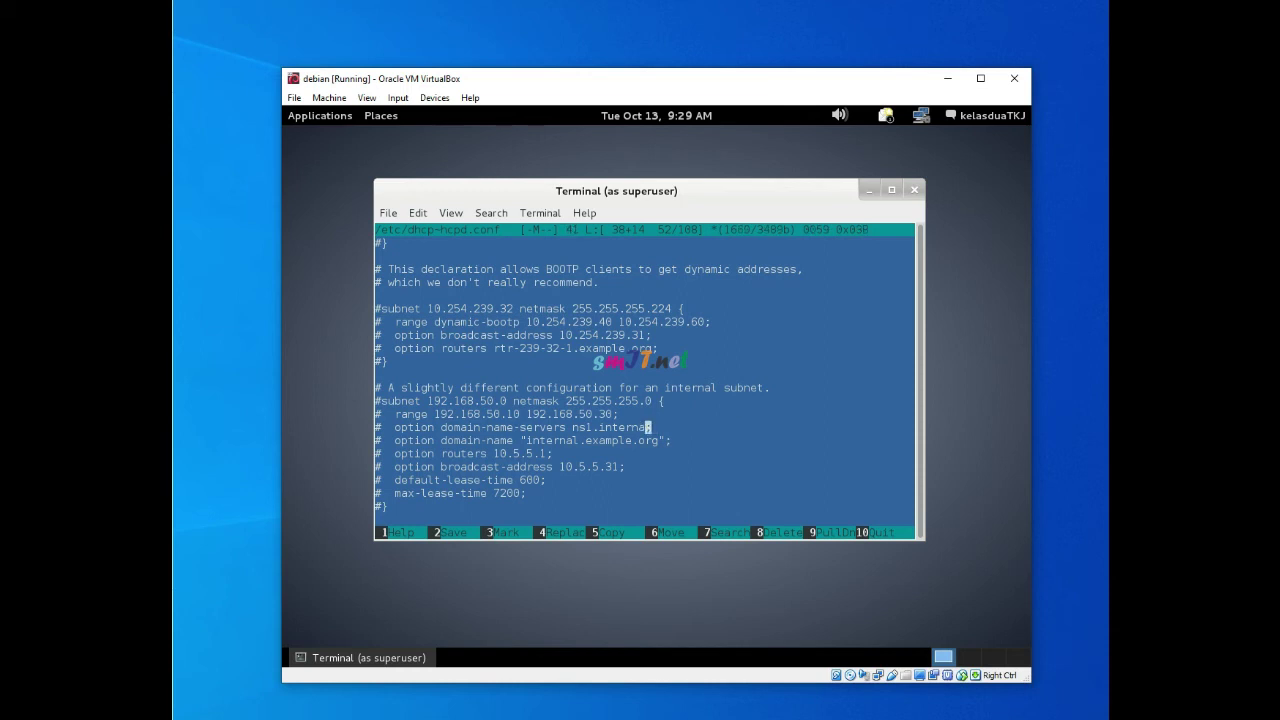
{"action": "key", "text": "BackSpace"}
{"action": "key", "text": "BackSpace"}
{"action": "key", "text": "BackSpace"}
{"action": "key", "text": "BackSpace"}
{"action": "key", "text": "BackSpace"}
{"action": "key", "text": "BackSpace"}
{"action": "key", "text": "BackSpace"}
{"action": "key", "text": "BackSpace"}
{"action": "type", "text": "19"}
{"action": "type", "text": "16"}
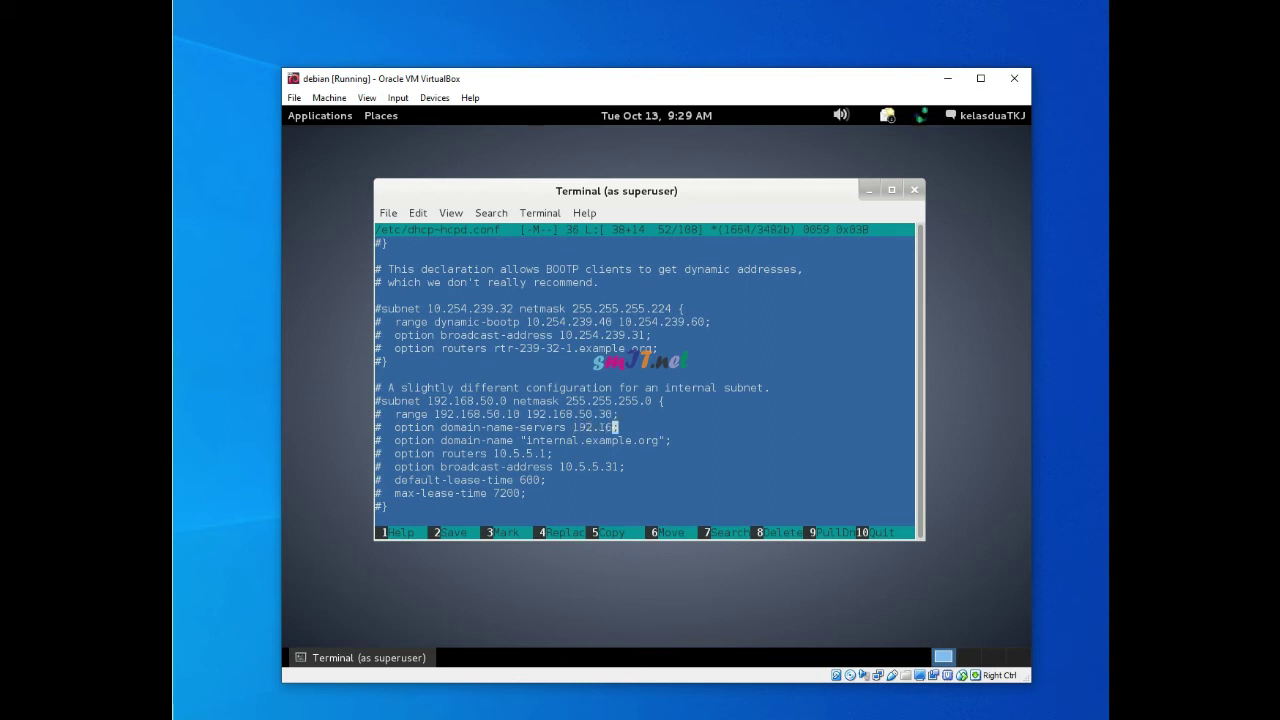
{"action": "type", "text": "8.50.2"}
- Replace the quoted domain-name value in the internal subnet block with 192.168.50.2, keeping the quotation marks
{"action": "key", "text": "Down"}
{"action": "key", "text": "BackSpace"}
{"action": "key", "text": "Delete"}
{"action": "key", "text": "BackSpace"}
{"action": "key", "text": "BackSpace"}
{"action": "key", "text": "BackSpace"}
{"action": "key", "text": "BackSpace"}
{"action": "key", "text": "BackSpace"}
{"action": "key", "text": "BackSpace"}
{"action": "key", "text": "BackSpace"}
{"action": "key", "text": "BackSpace"}
{"action": "key", "text": "BackSpace"}
{"action": "key", "text": "BackSpace"}
{"action": "key", "text": "BackSpace"}
{"action": "key", "text": "BackSpace"}
{"action": "key", "text": "BackSpace"}
{"action": "key", "text": "BackSpace"}
{"action": "key", "text": "BackSpace"}
{"action": "key", "text": "BackSpace"}
{"action": "key", "text": "BackSpace"}
{"action": "key", "text": "BackSpace"}
{"action": "type", "text": "192.168.5"}
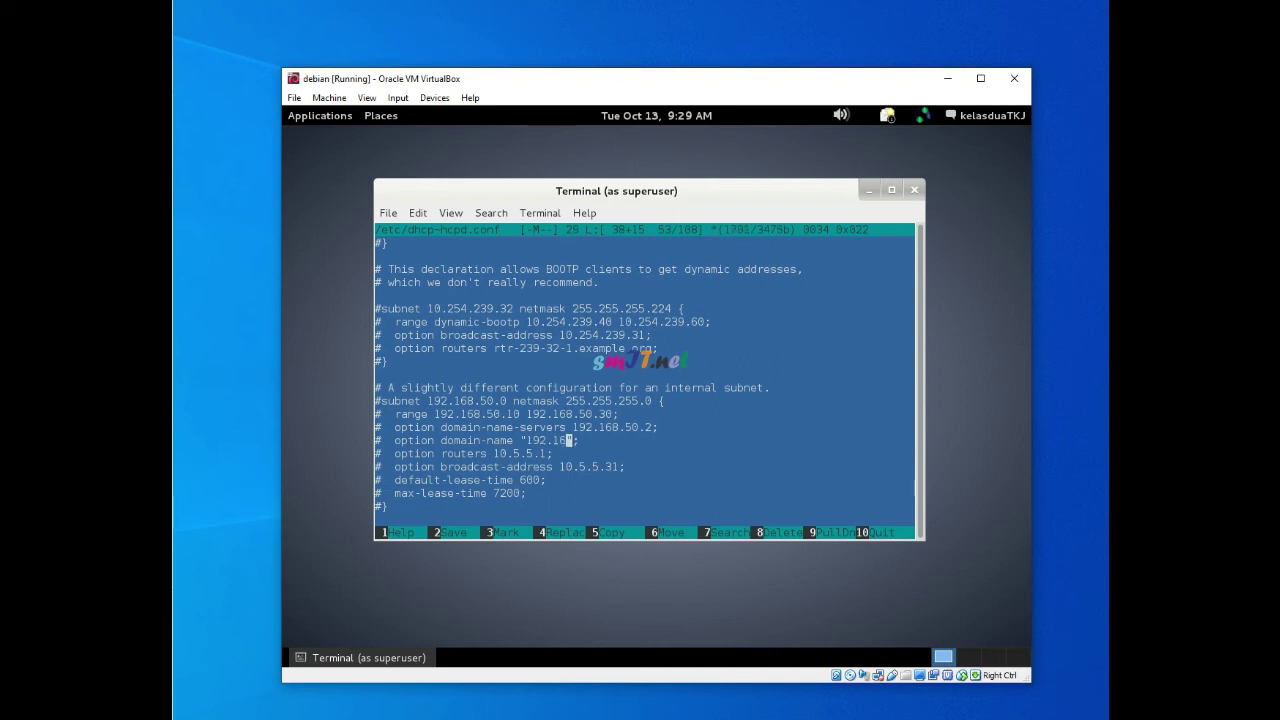
{"action": "type", "text": "0.2"}
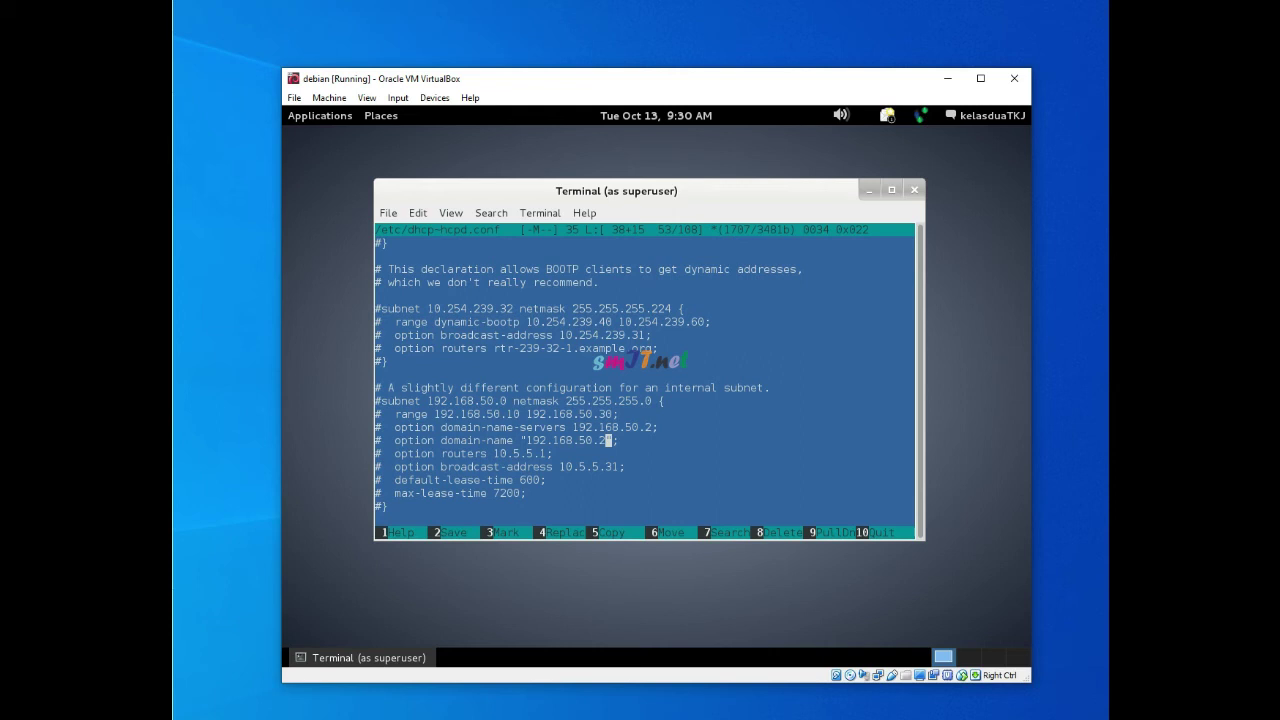
- Replace the routers value in the internal subnet block with 192.168.50.2
{"action": "left_click", "coordinate": [556, 453]}
{"action": "key", "text": "Left"}
{"action": "key", "text": "BackSpace"}
{"action": "key", "text": "BackSpace"}
{"action": "key", "text": "BackSpace"}
{"action": "key", "text": "BackSpace"}
{"action": "key", "text": "BackSpace"}
{"action": "key", "text": "BackSpace"}
{"action": "key", "text": "BackSpace"}
{"action": "key", "text": "BackSpace"}
{"action": "type", "text": "192.16"}
{"action": "type", "text": "8.5"}
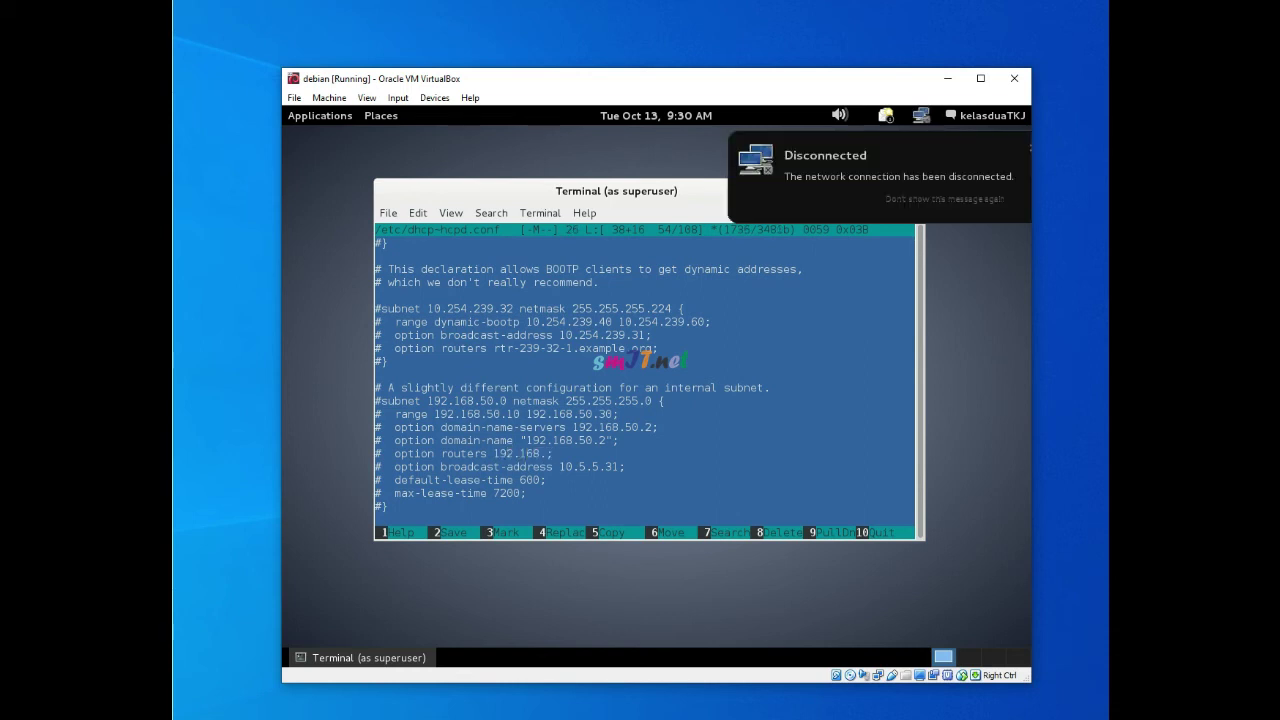
{"action": "type", "text": "0."}
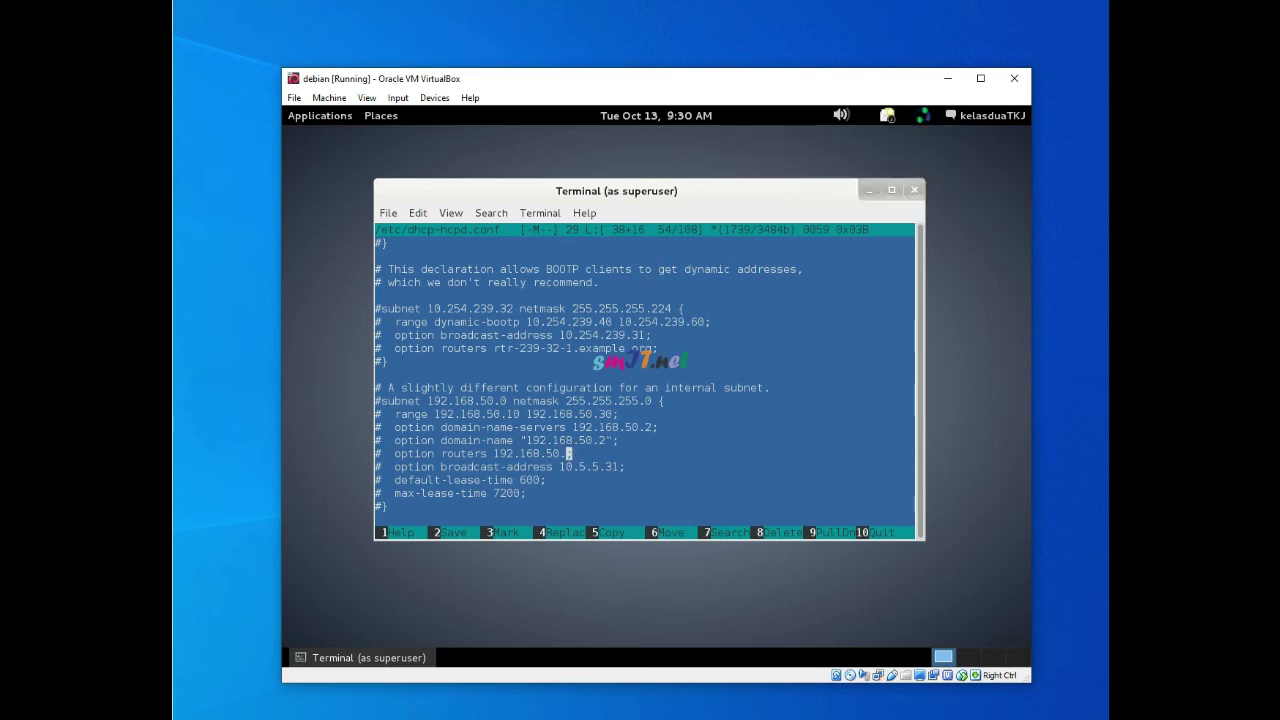
{"action": "type", "text": "2"}
- Replace the broadcast-address value in the internal subnet block with 192.168.50.31
{"action": "key", "text": "Down"}
{"action": "key", "text": "Right"}
{"action": "key", "text": "Right"}
{"action": "key", "text": "Right"}
{"action": "key", "text": "Right"}
{"action": "key", "text": "Right"}
{"action": "key", "text": "Right"}
{"action": "key", "text": "Right"}
{"action": "key", "text": "BackSpace"}
{"action": "key", "text": "BackSpace"}
{"action": "key", "text": "BackSpace"}
{"action": "key", "text": "BackSpace"}
{"action": "key", "text": "BackSpace"}
{"action": "key", "text": "BackSpace"}
{"action": "key", "text": "BackSpace"}
{"action": "key", "text": "BackSpace"}
{"action": "key", "text": "BackSpace"}
{"action": "type", "text": "192.168.50.31"}
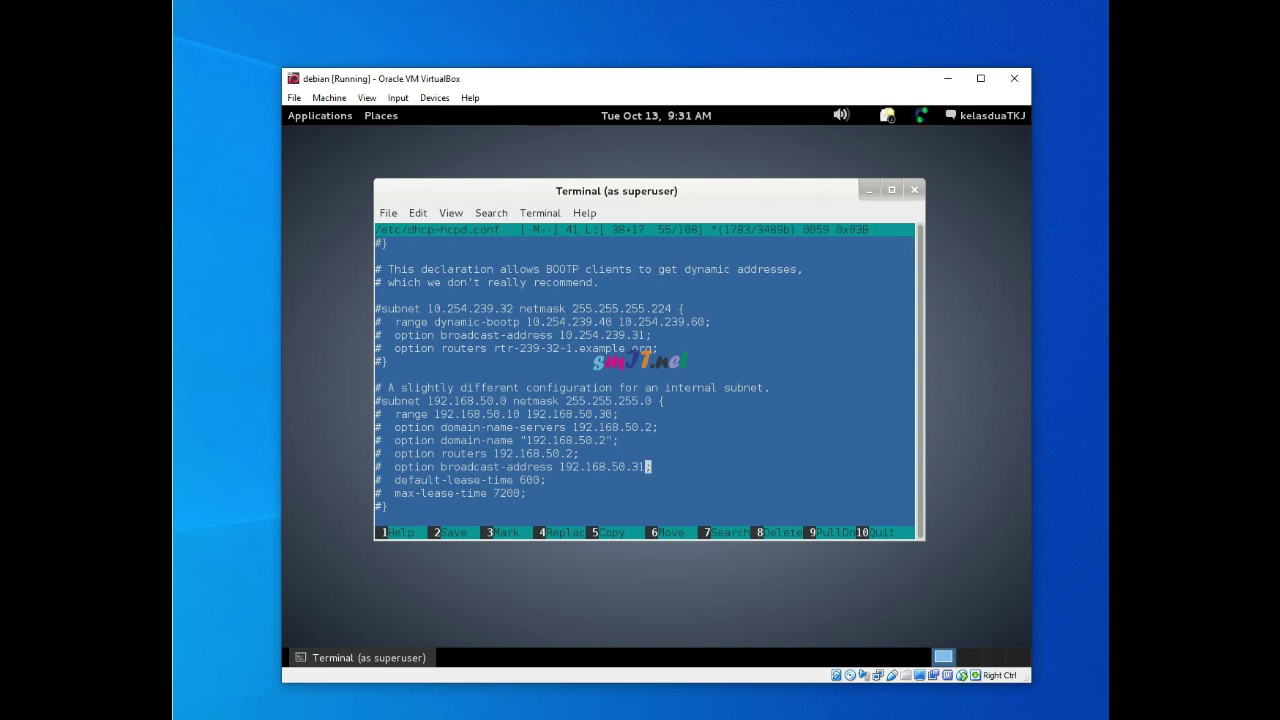
- Uncomment the whole internal subnet block by removing the leading # from every line, from the subnet declaration through the closing brace
{"action": "key", "text": "Down"}
{"action": "key", "text": "Down"}
{"action": "key", "text": "Left"}
{"action": "key", "text": "Left"}
{"action": "key", "text": "Left"}
{"action": "key", "text": "Left"}
{"action": "key", "text": "Left"}
{"action": "key", "text": "Left"}
{"action": "key", "text": "Left"}
{"action": "key", "text": "Left"}
{"action": "key", "text": "Left"}
{"action": "key", "text": "Left"}
{"action": "key", "text": "Left"}
{"action": "key", "text": "Left"}
{"action": "key", "text": "Left"}
{"action": "key", "text": "Left"}
{"action": "key", "text": "Left"}
{"action": "key", "text": "Left"}
{"action": "key", "text": "Left"}
{"action": "key", "text": "Left"}
{"action": "key", "text": "Left"}
{"action": "key", "text": "Left"}
{"action": "key", "text": "Left"}
{"action": "key", "text": "Left"}
{"action": "key", "text": "Left"}
{"action": "key", "text": "Left"}
{"action": "key", "text": "Right"}
{"action": "key", "text": "Down"}
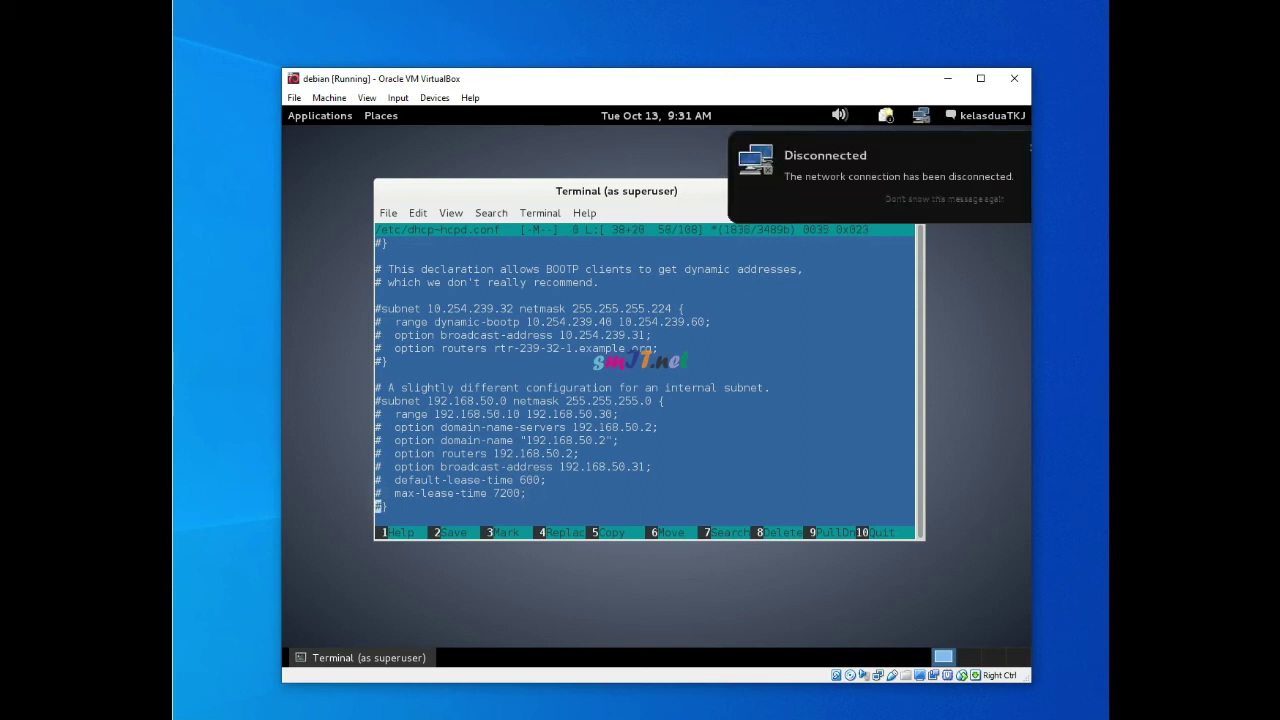
{"action": "key", "text": "Left"}
{"action": "key", "text": "Delete"}
{"action": "key", "text": "Up"}
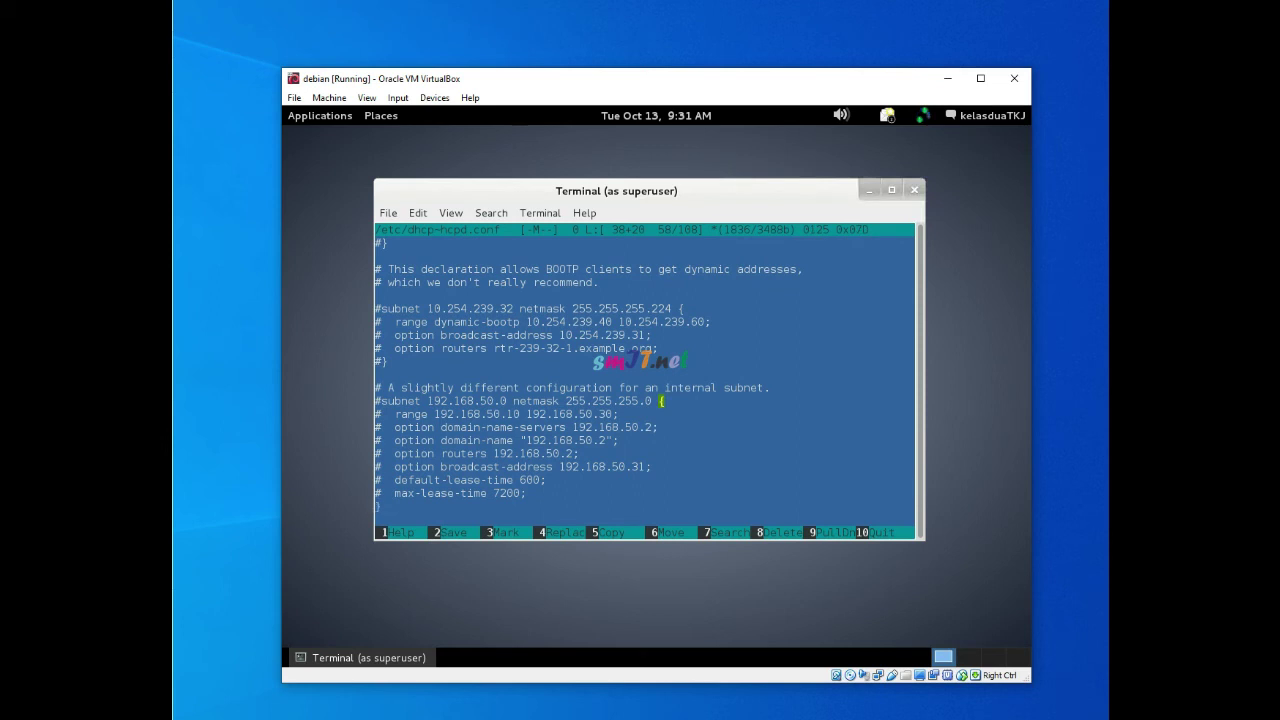
{"action": "key", "text": "Delete"}
{"action": "key", "text": "Up"}
{"action": "key", "text": "Delete"}
{"action": "key", "text": "Up"}
{"action": "key", "text": "Delete"}
{"action": "key", "text": "Up"}
{"action": "key", "text": "Delete"}
{"action": "key", "text": "Up"}
{"action": "key", "text": "Delete"}
{"action": "key", "text": "Up"}
{"action": "key", "text": "Delete"}
{"action": "key", "text": "Up"}
{"action": "key", "text": "Delete"}
{"action": "key", "text": "Up"}
{"action": "key", "text": "Delete"}
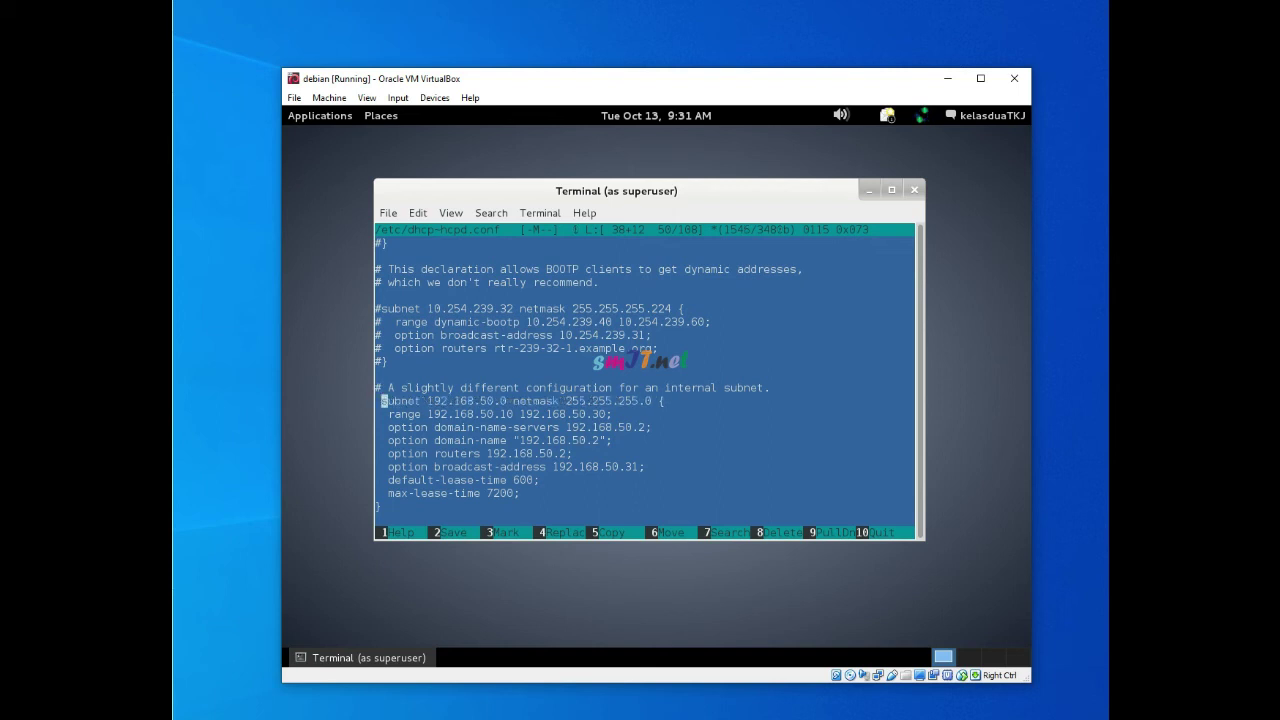
{"action": "key", "text": "Left"}
{"action": "key", "text": "Left"}
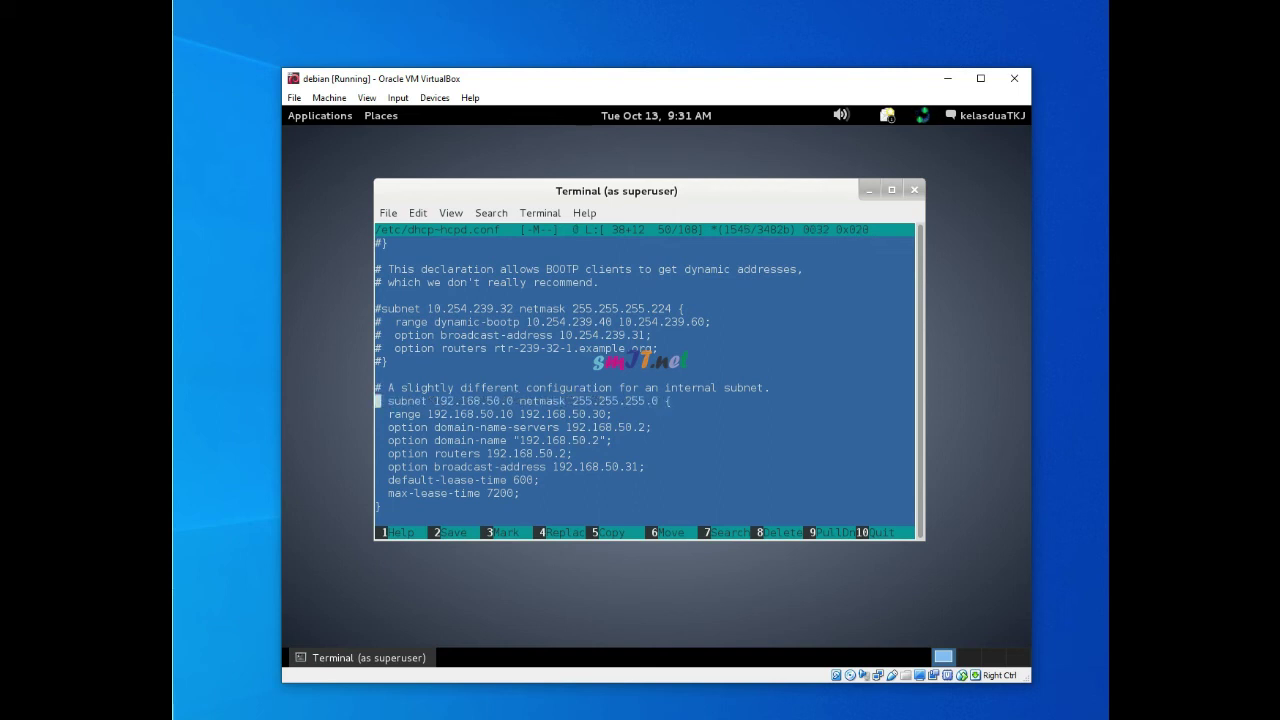
- Save the changes to /etc/dhcp/dhcpd.conf and exit the editor
{"action": "key", "text": "Down"}
{"action": "key", "text": "Down"}
{"action": "key", "text": "Down"}
{"action": "key", "text": "Down"}
{"action": "key", "text": "Down"}
{"action": "key", "text": "Down"}
{"action": "key", "text": "Down"}
{"action": "key", "text": "Down"}
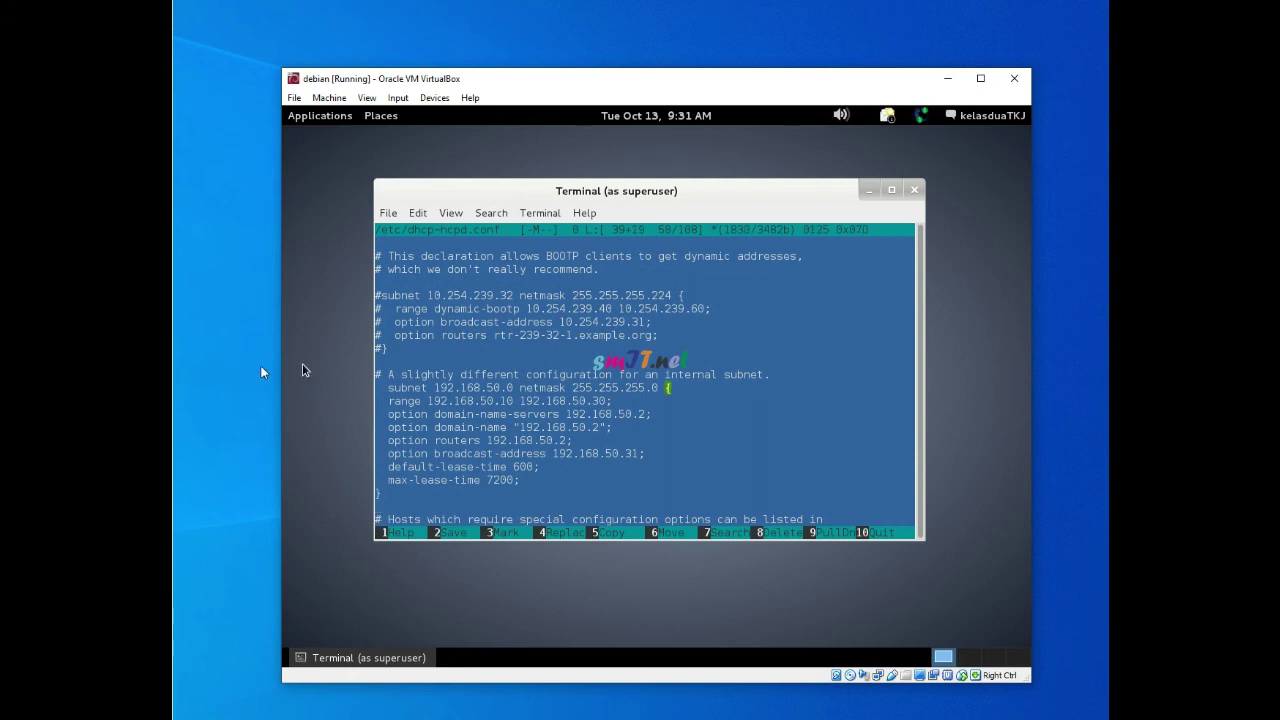
{"action": "left_click", "coordinate": [455, 532]}
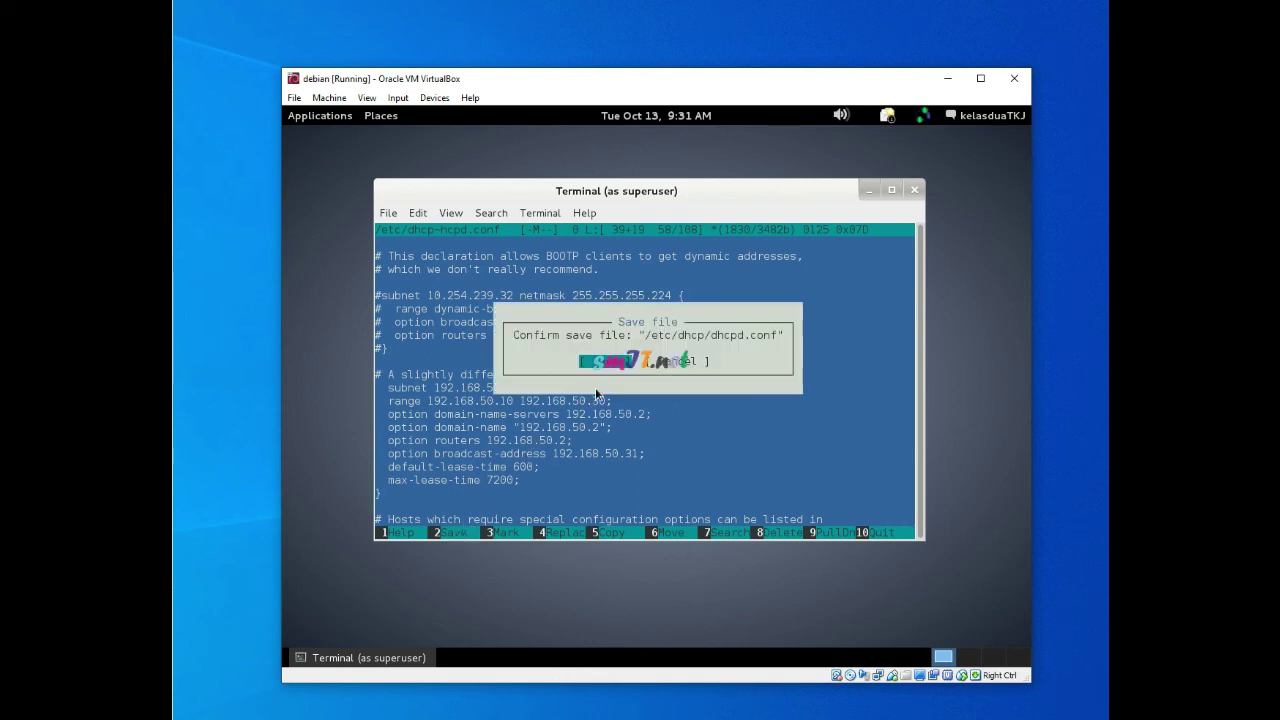
{"action": "left_click", "coordinate": [609, 364]}
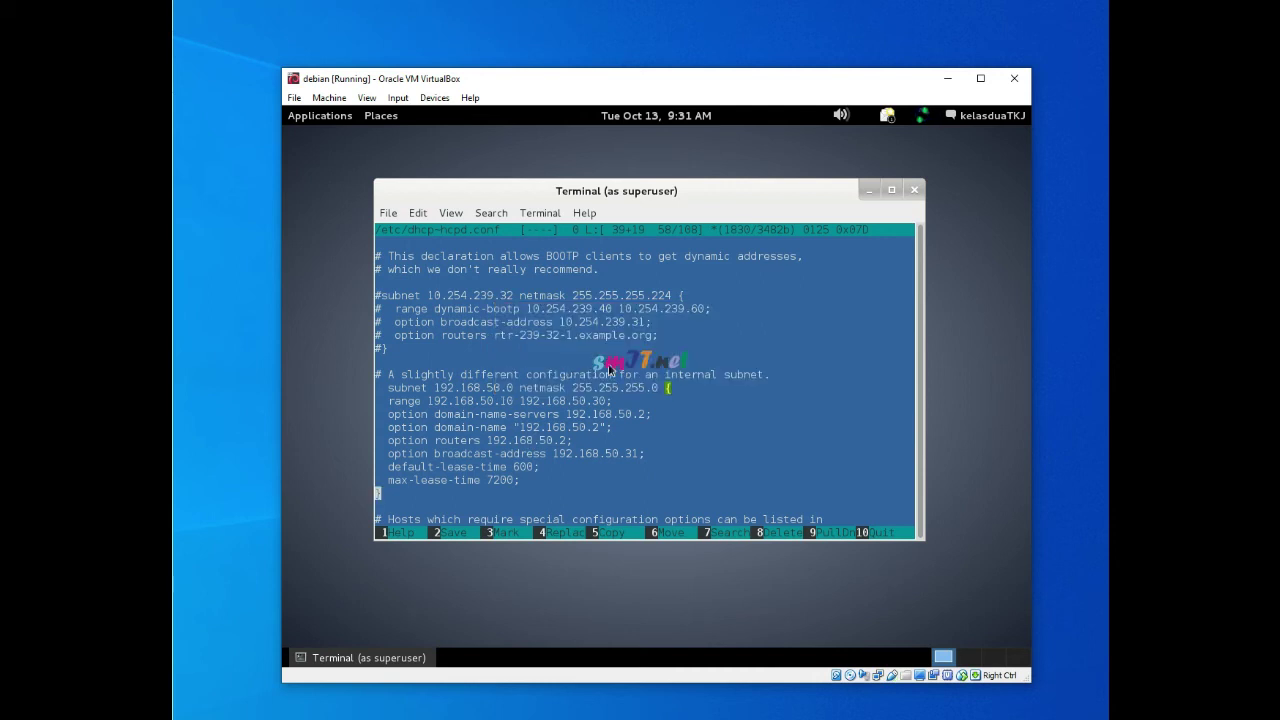
{"action": "left_click", "coordinate": [881, 535]}
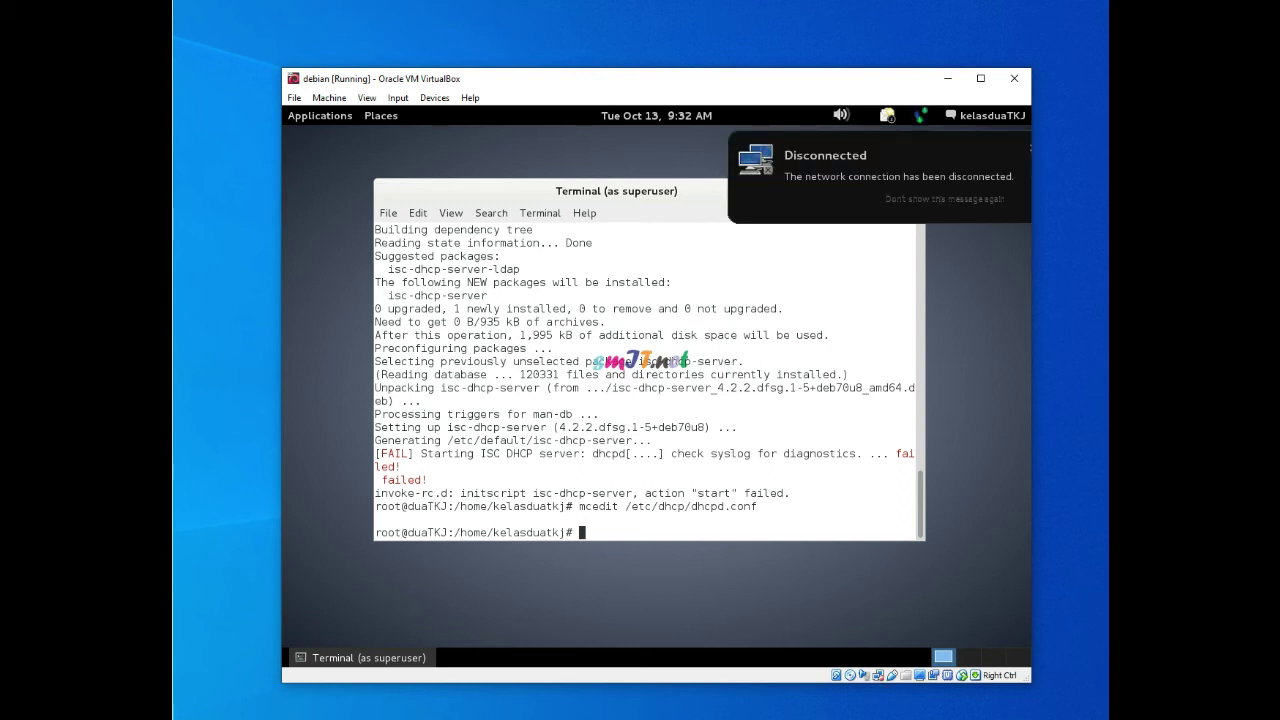
- Restart the DHCP service with /etc/init.d/isc-dhcp-server restart, adapting the earlier networking restart command
{"action": "key", "text": "Up"}
{"action": "key", "text": "Up"}
{"action": "key", "text": "Up"}
{"action": "key", "text": "Up"}
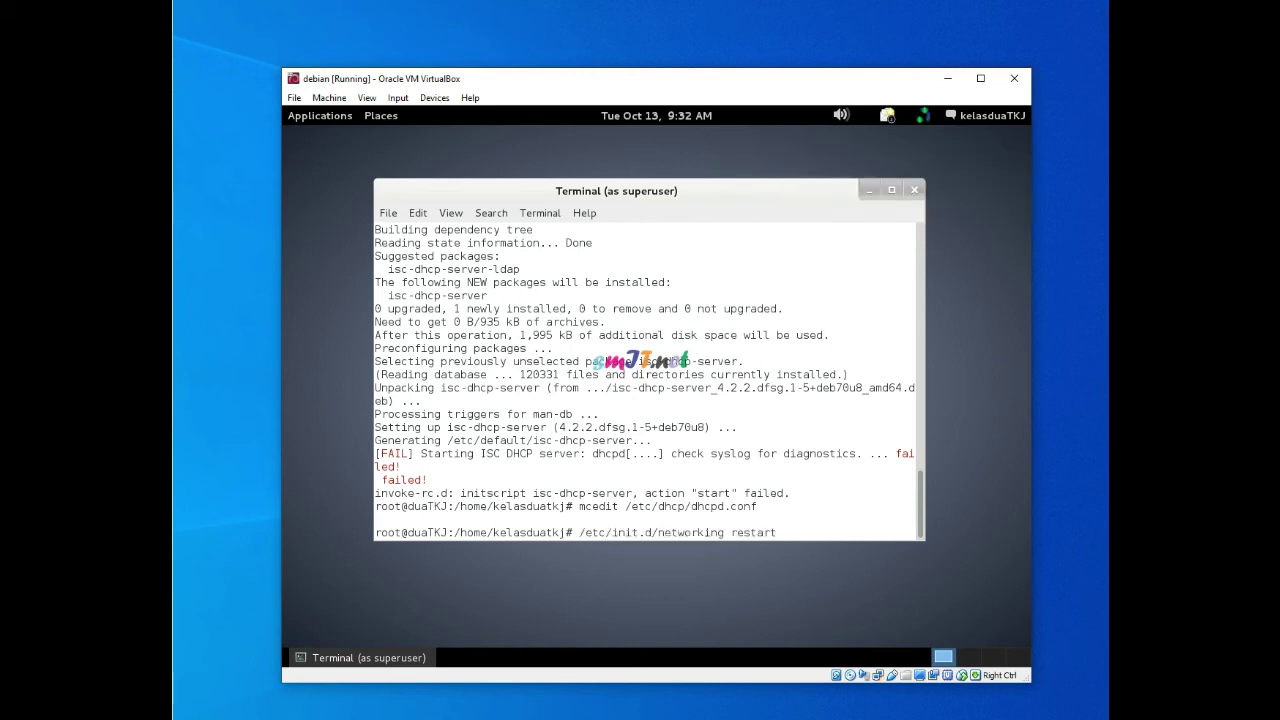
{"action": "key", "text": "Left"}
{"action": "key", "text": "Left"}
{"action": "key", "text": "Left"}
{"action": "key", "text": "Left"}
{"action": "key", "text": "Left"}
{"action": "key", "text": "Left"}
{"action": "key", "text": "Left"}
{"action": "key", "text": "Left"}
{"action": "key", "text": "BackSpace"}
{"action": "key", "text": "BackSpace"}
{"action": "key", "text": "BackSpace"}
{"action": "key", "text": "BackSpace"}
{"action": "key", "text": "BackSpace"}
{"action": "key", "text": "BackSpace"}
{"action": "key", "text": "BackSpace"}
{"action": "key", "text": "BackSpace"}
{"action": "key", "text": "BackSpace"}
{"action": "key", "text": "BackSpace"}
{"action": "type", "text": "isc-dh"}
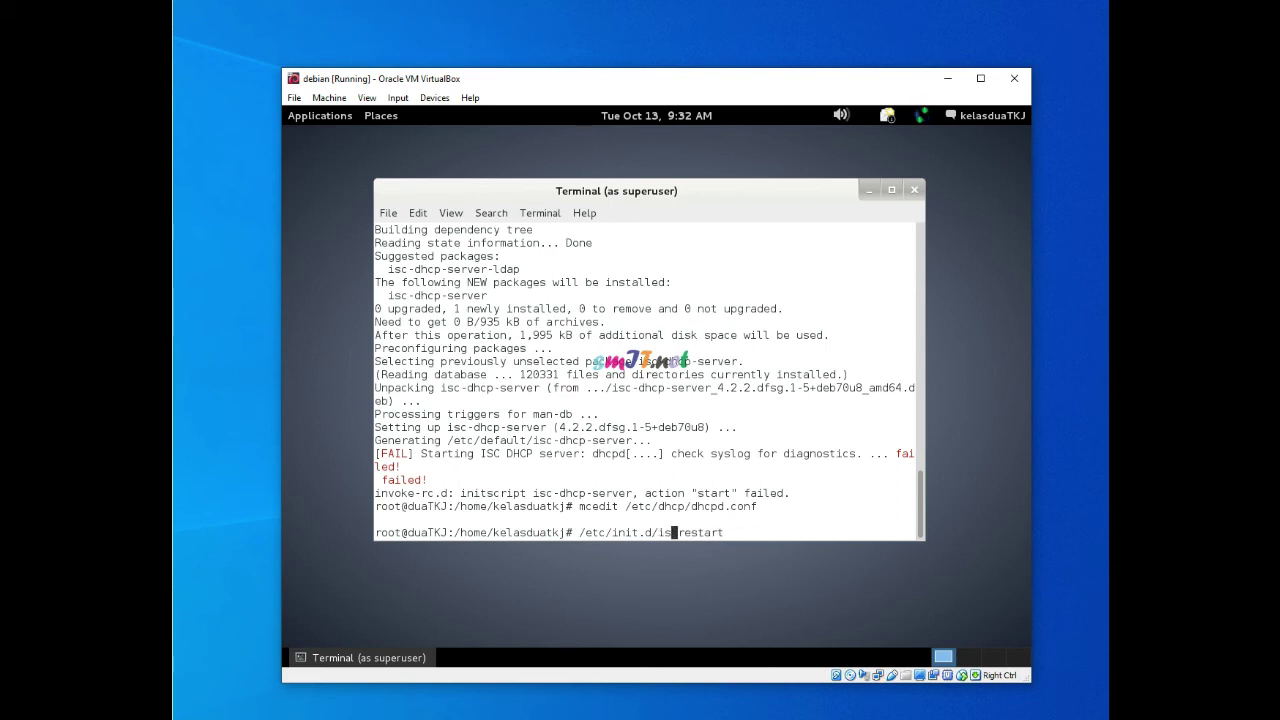
{"action": "type", "text": "cp-server"}
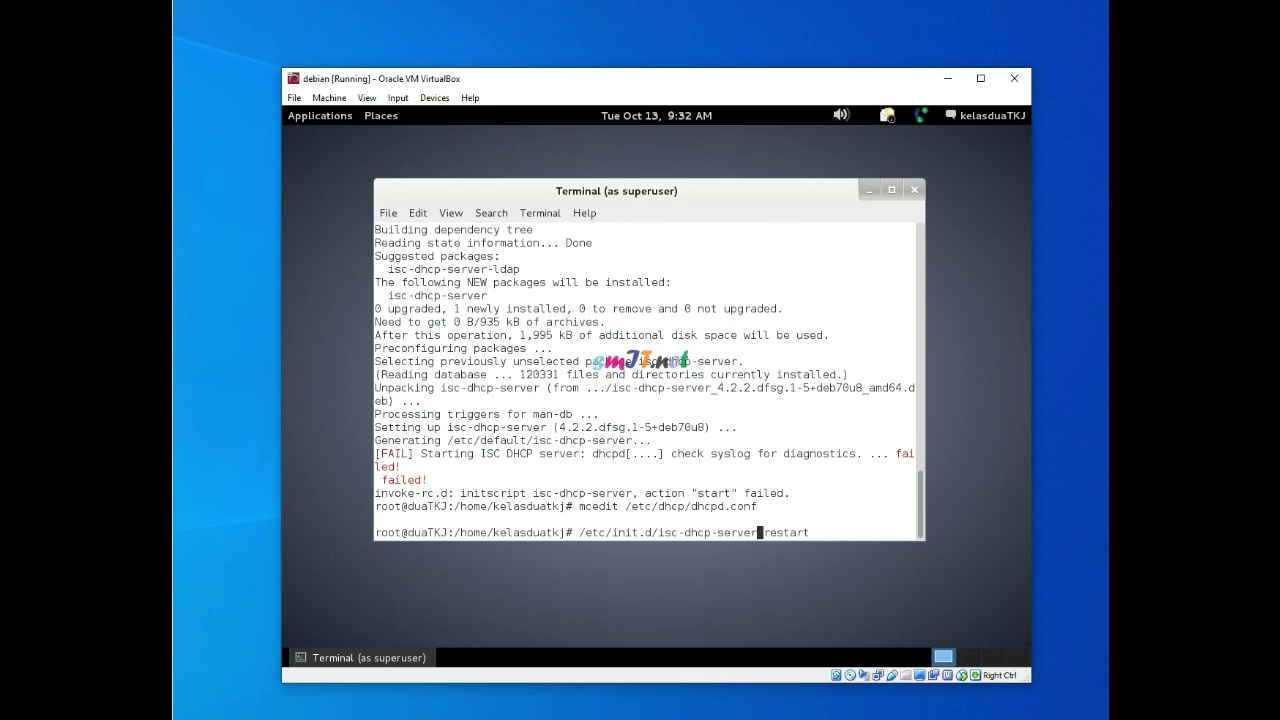
{"action": "key", "text": "Return"}
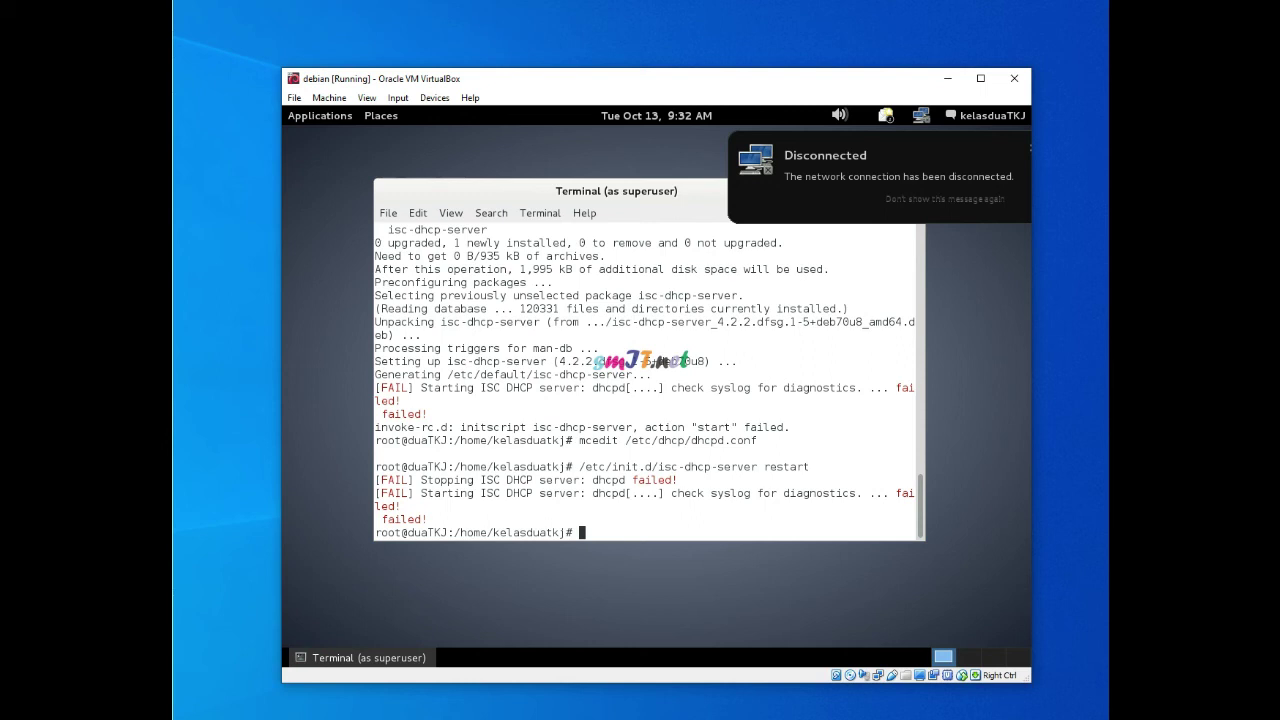
- Open the DHCP server defaults file /etc/default/isc-dhcp-server in mcedit
{"action": "type", "text": "mcedit /et"}
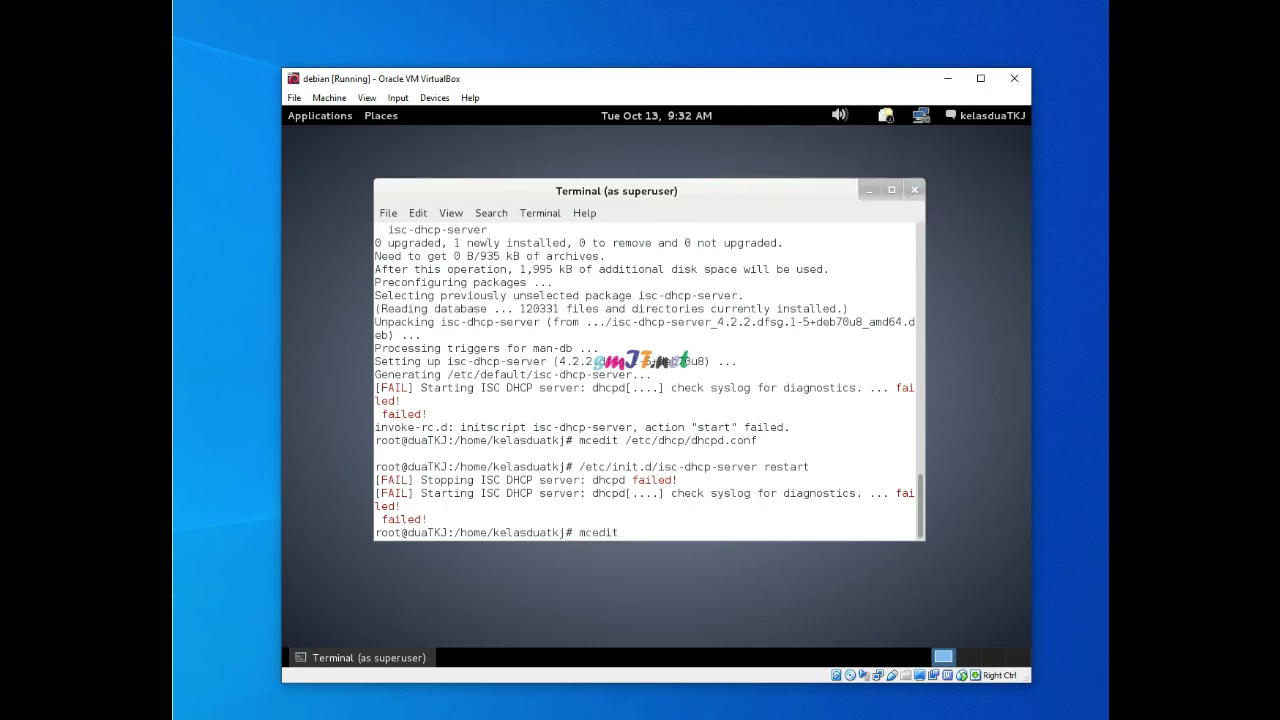
{"action": "type", "text": "c/defau"}
{"action": "type", "text": "lt/isc-dhcp-server"}
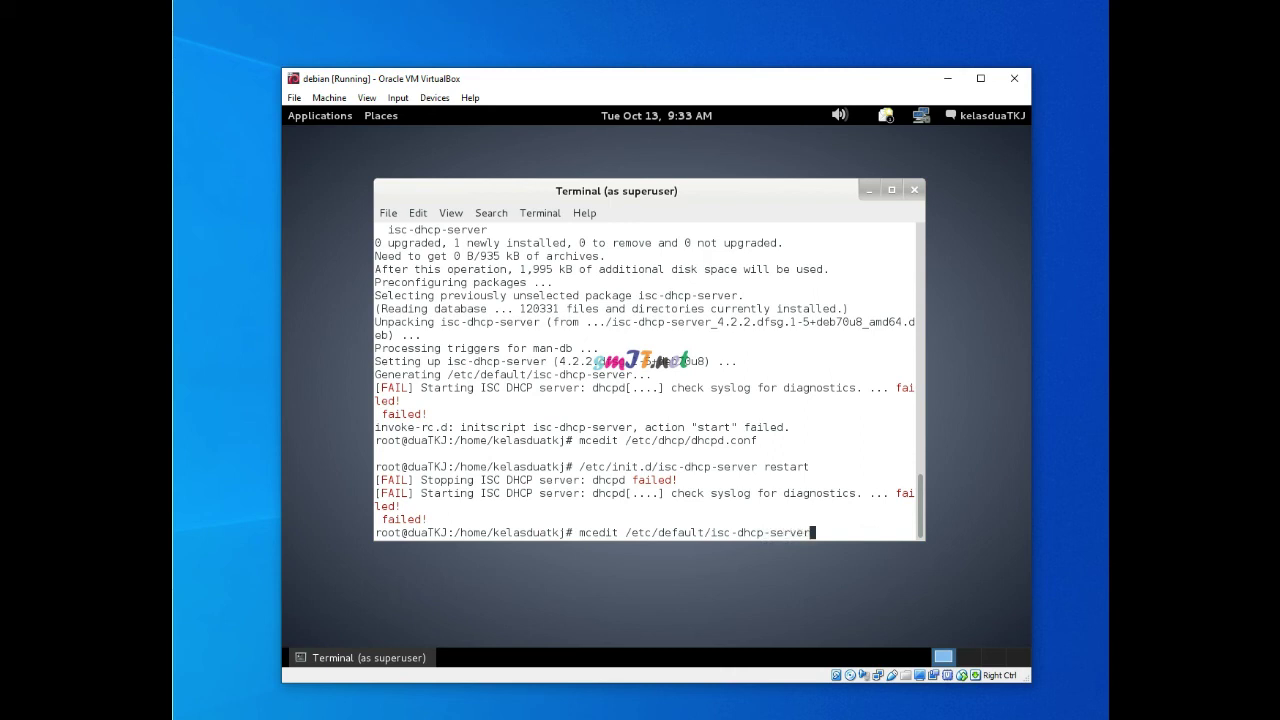
{"action": "key", "text": "Return"}
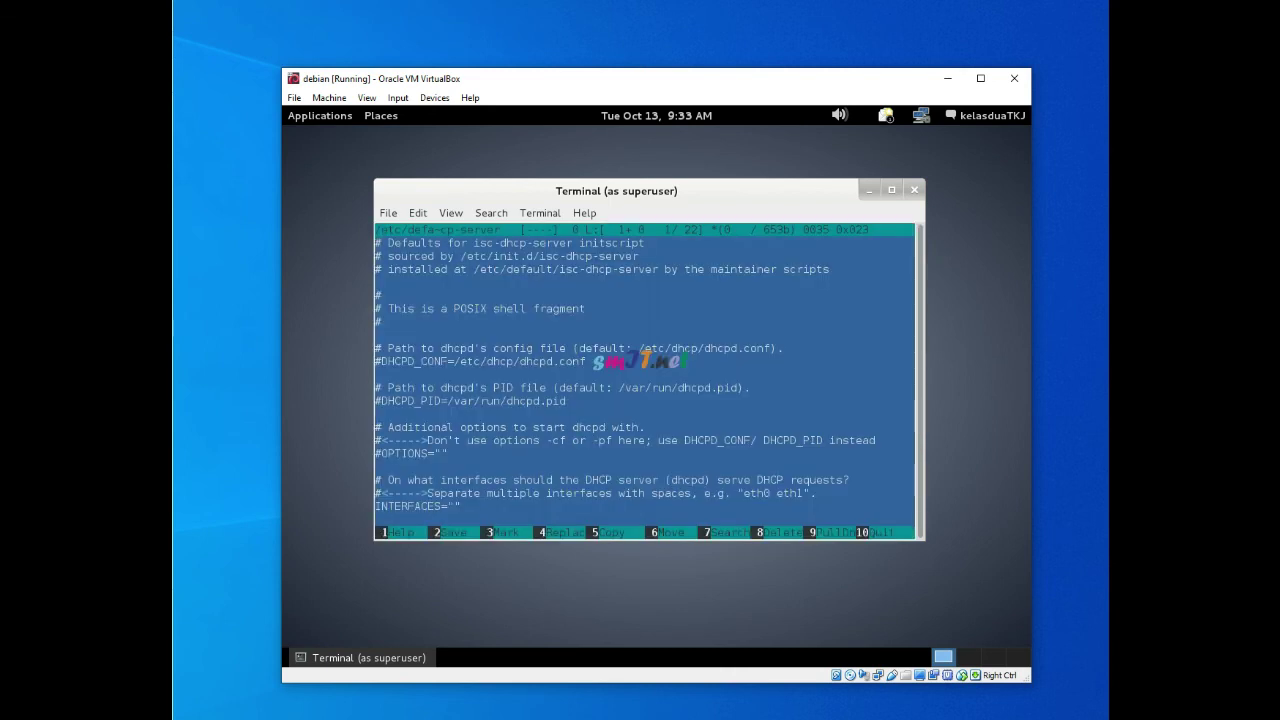
- Set the INTERFACES value to eth0 inside its quotation marks in the defaults file
{"action": "key", "text": "Down"}
{"action": "key", "text": "Down"}
{"action": "key", "text": "Down"}
{"action": "key", "text": "Down"}
{"action": "key", "text": "Down"}
{"action": "key", "text": "Down"}
{"action": "key", "text": "Down"}
{"action": "key", "text": "Down"}
{"action": "key", "text": "Down"}
{"action": "key", "text": "Down"}
{"action": "key", "text": "Down"}
{"action": "key", "text": "Down"}
{"action": "key", "text": "Down"}
{"action": "key", "text": "Down"}
{"action": "key", "text": "Down"}
{"action": "key", "text": "Down"}
{"action": "key", "text": "Down"}
{"action": "key", "text": "Down"}
{"action": "key", "text": "Down"}
{"action": "key", "text": "Down"}
{"action": "key", "text": "Right"}
{"action": "key", "text": "Right"}
{"action": "key", "text": "Right"}
{"action": "key", "text": "Right"}
{"action": "key", "text": "Right"}
{"action": "key", "text": "Right"}
{"action": "key", "text": "Right"}
{"action": "key", "text": "Right"}
{"action": "key", "text": "Right"}
{"action": "key", "text": "Right"}
{"action": "key", "text": "Right"}
{"action": "key", "text": "Right"}
{"action": "type", "text": "eth0"}
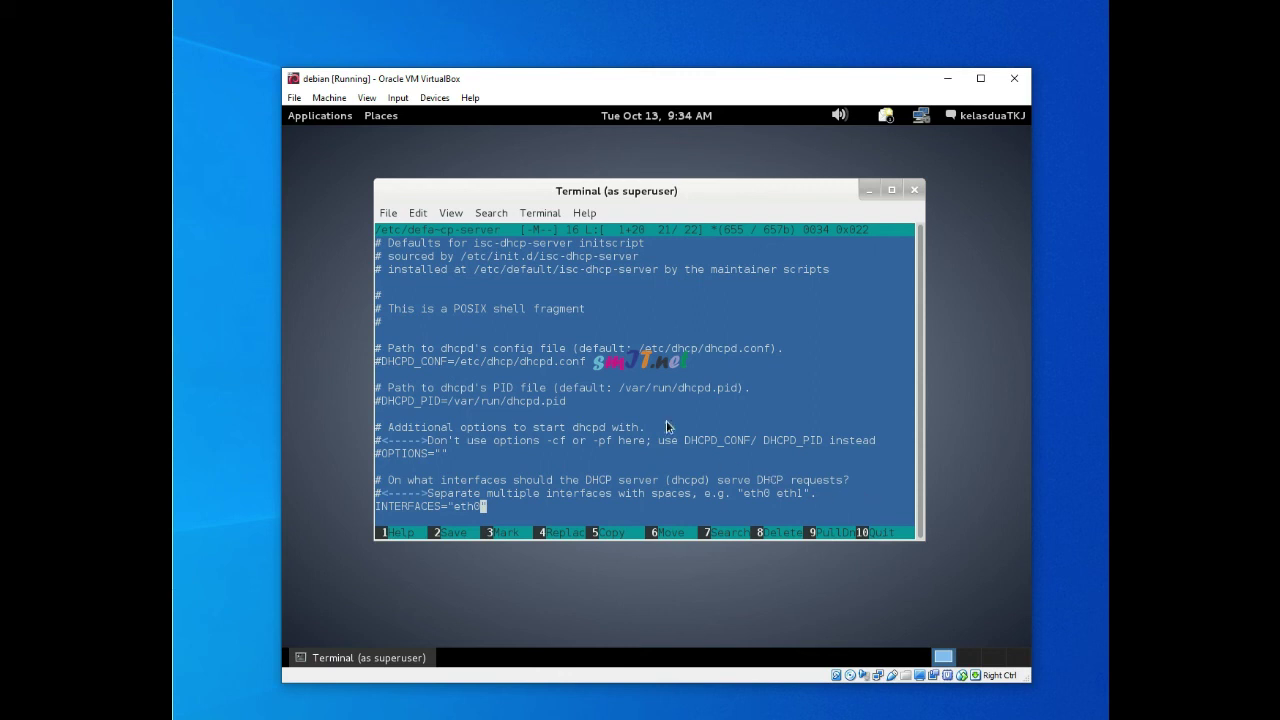
- Save the changes to /etc/default/isc-dhcp-server and exit the editor
{"action": "left_click", "coordinate": [452, 534]}
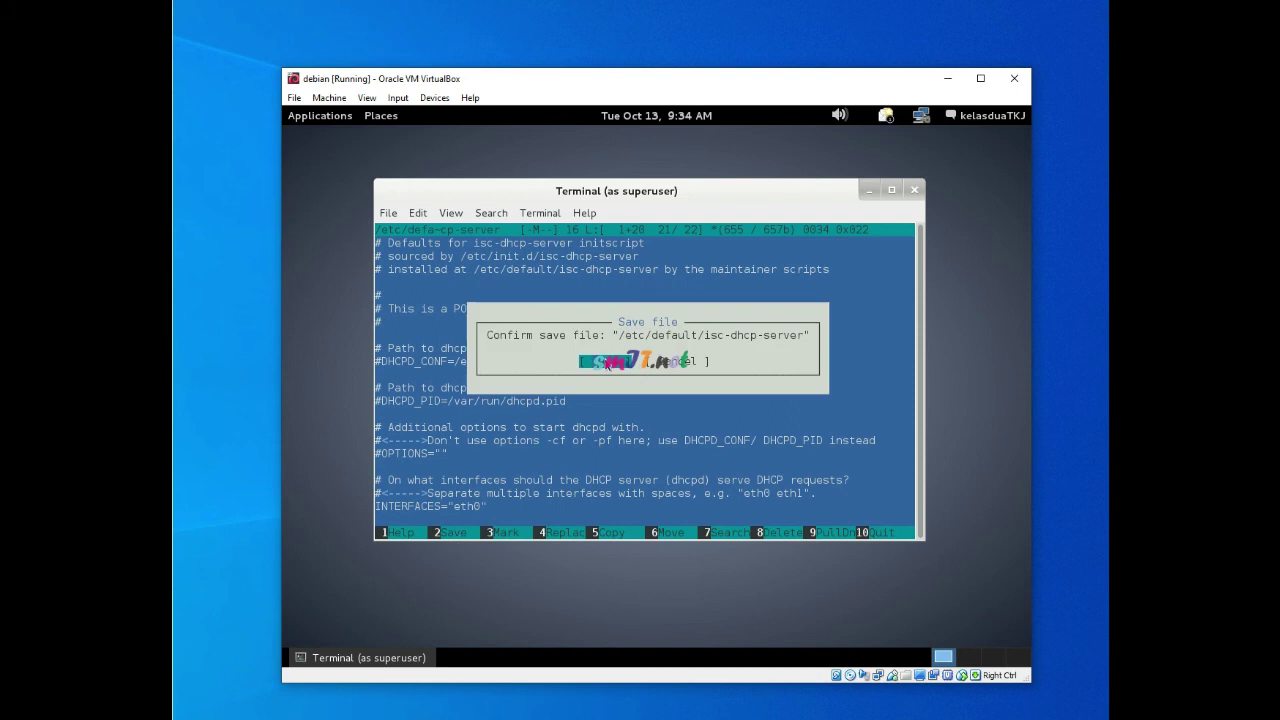
{"action": "left_click", "coordinate": [607, 362]}
{"action": "left_click", "coordinate": [884, 532]}
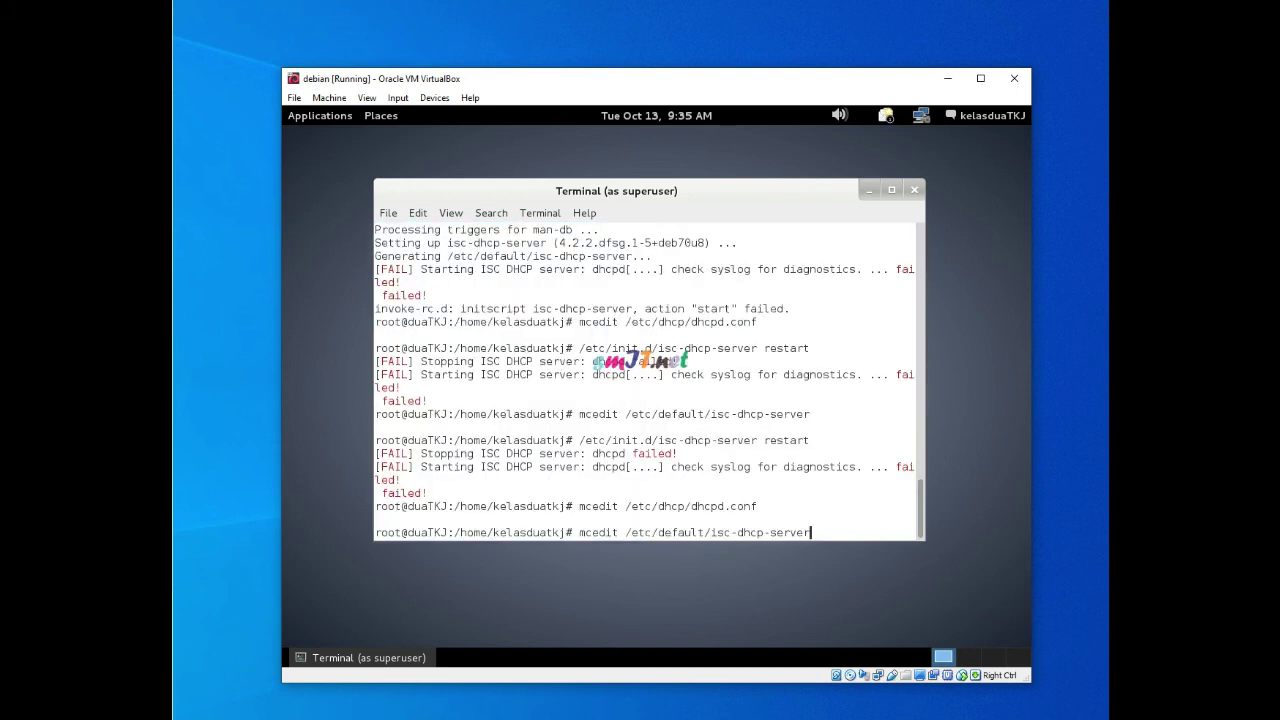
- Restart the network interfaces by running /etc/init.d/networking restart in the Debian terminal
{"action": "key", "text": "Down"}
{"action": "key", "text": "Down"}
{"action": "key", "text": "Up"}
{"action": "key", "text": "Up"}
{"action": "key", "text": "Up"}
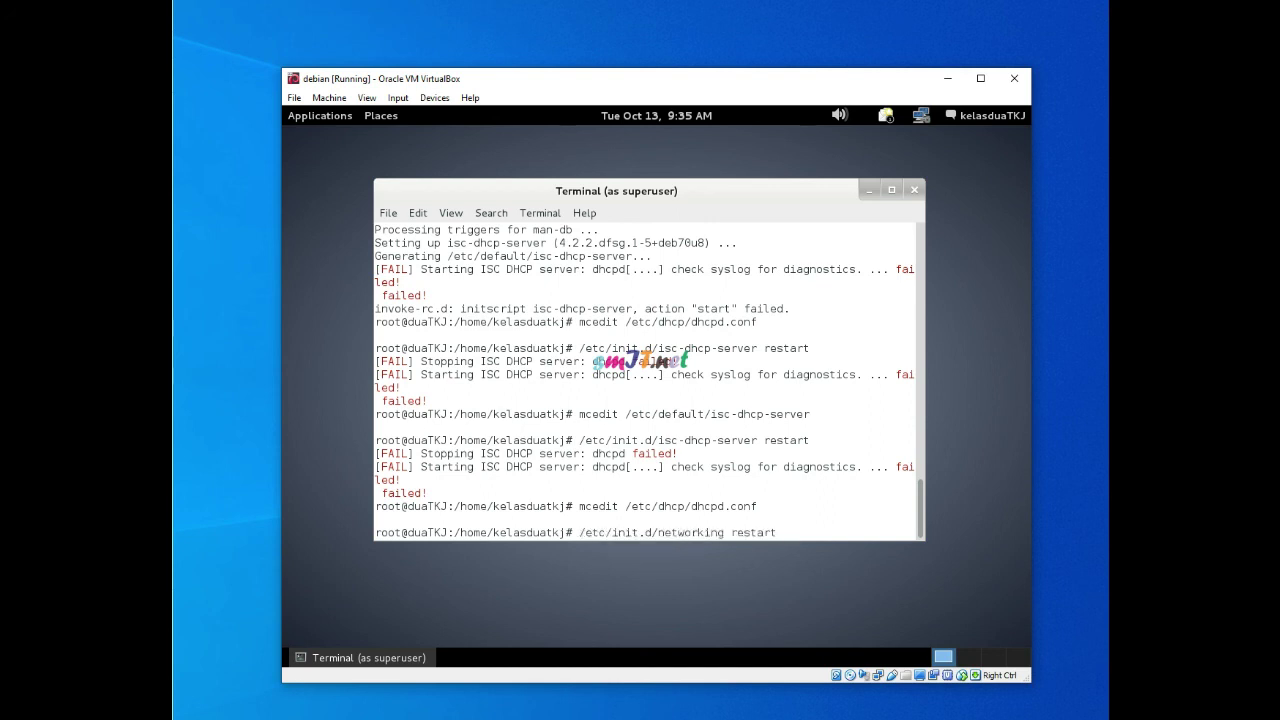
{"action": "key", "text": "Return"}
- Restart the DHCP service by running /etc/init.d/isc-dhcp-server restart
{"action": "key", "text": "Up"}
{"action": "key", "text": "Up"}
{"action": "key", "text": "Up"}
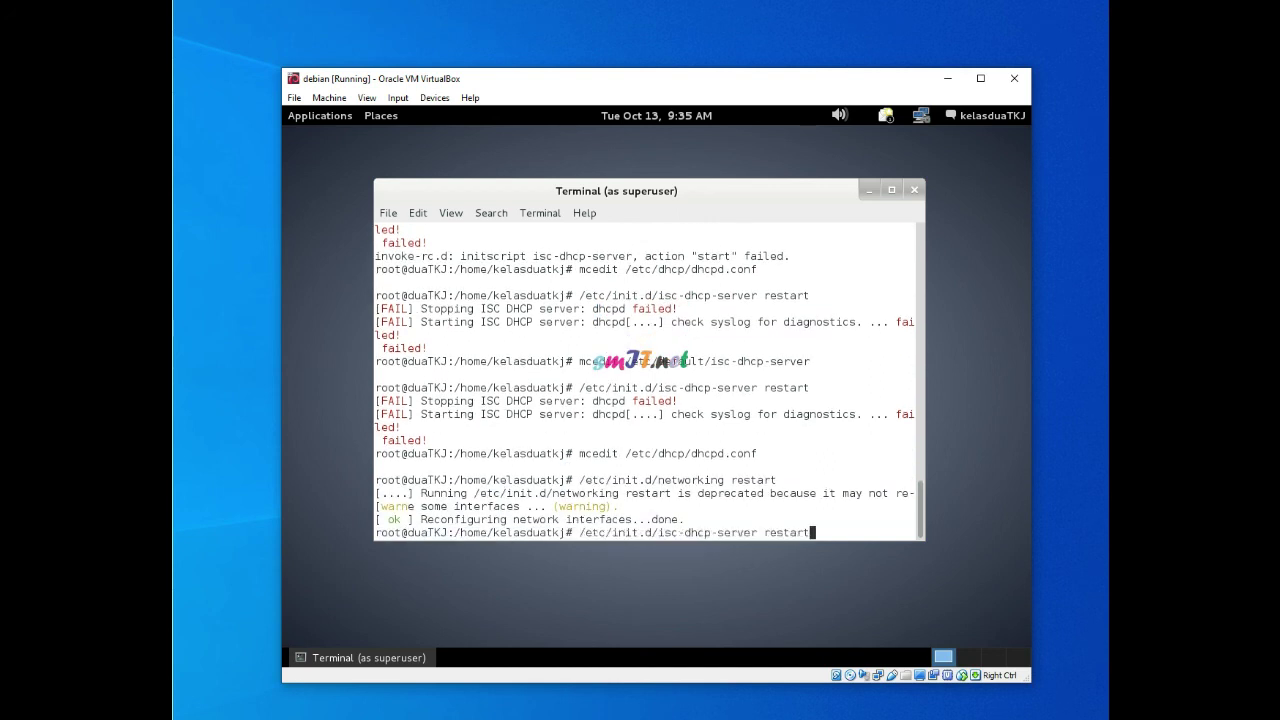
{"action": "key", "text": "Return"}
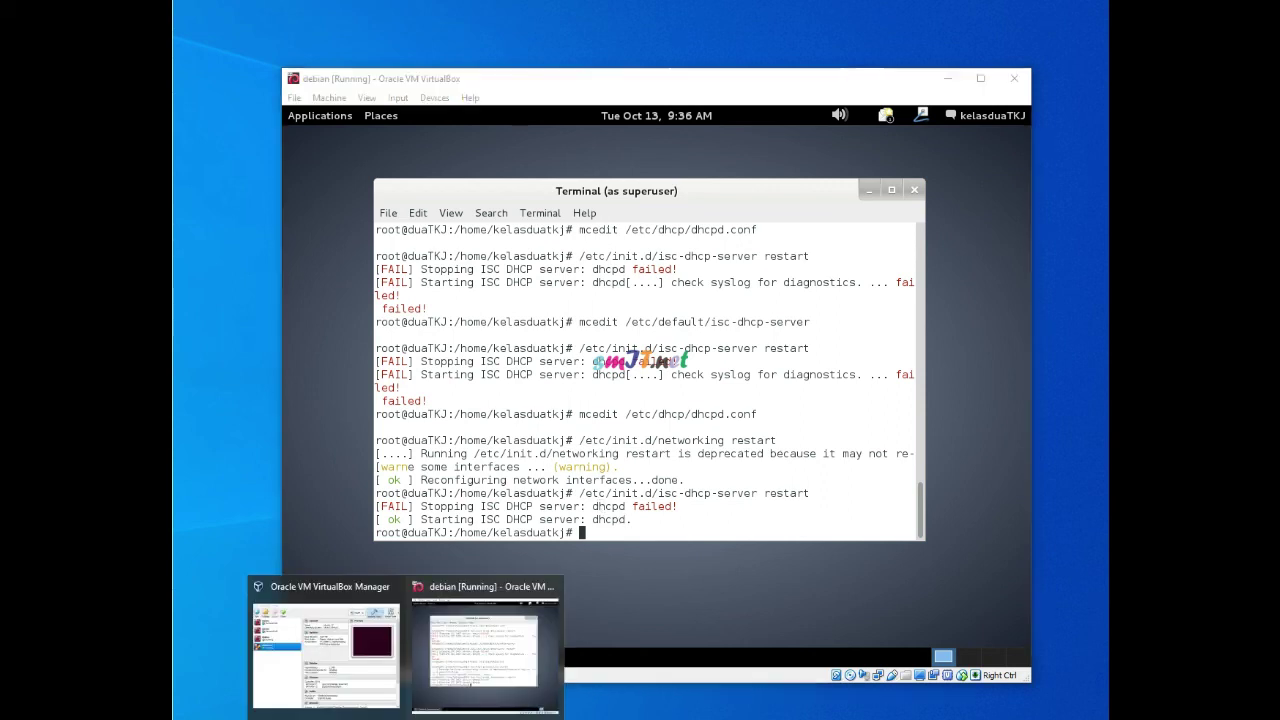
- Start the ubuntu 17 virtual machine from the VirtualBox Manager, minimize the manager and boot the Ubuntu entry
{"action": "left_click", "coordinate": [325, 640]}
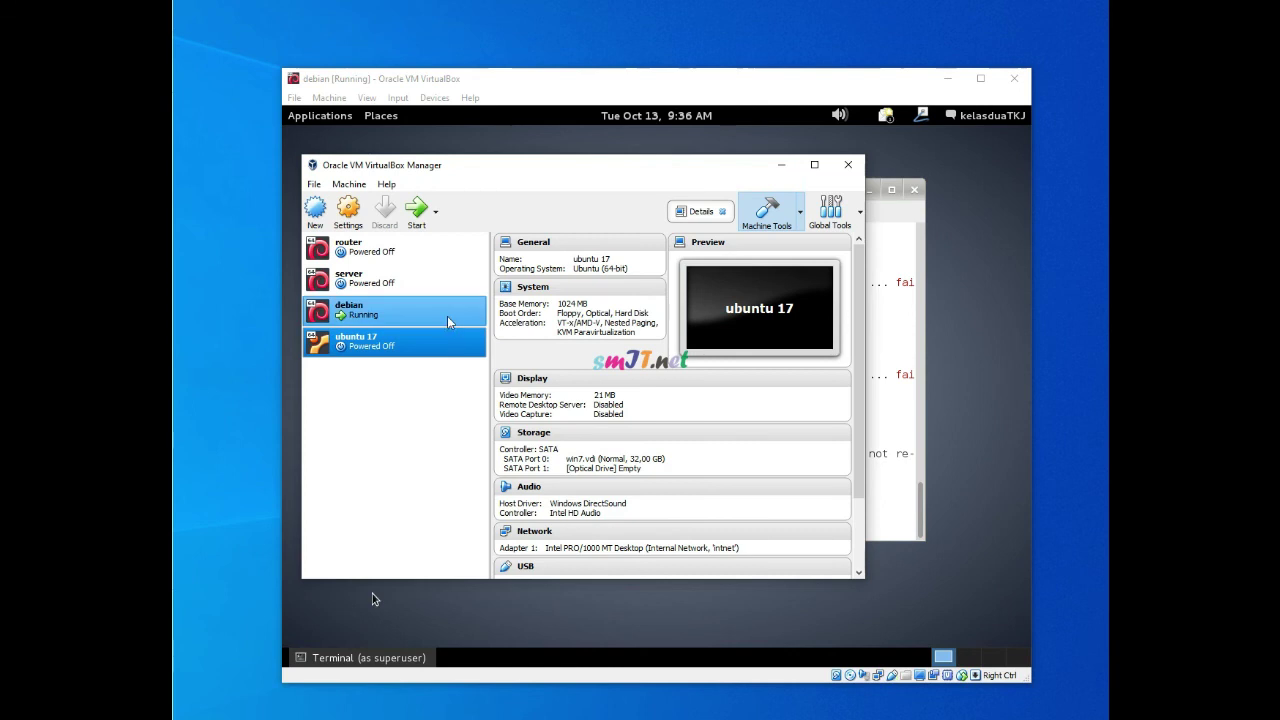
{"action": "double_click", "coordinate": [384, 346]}
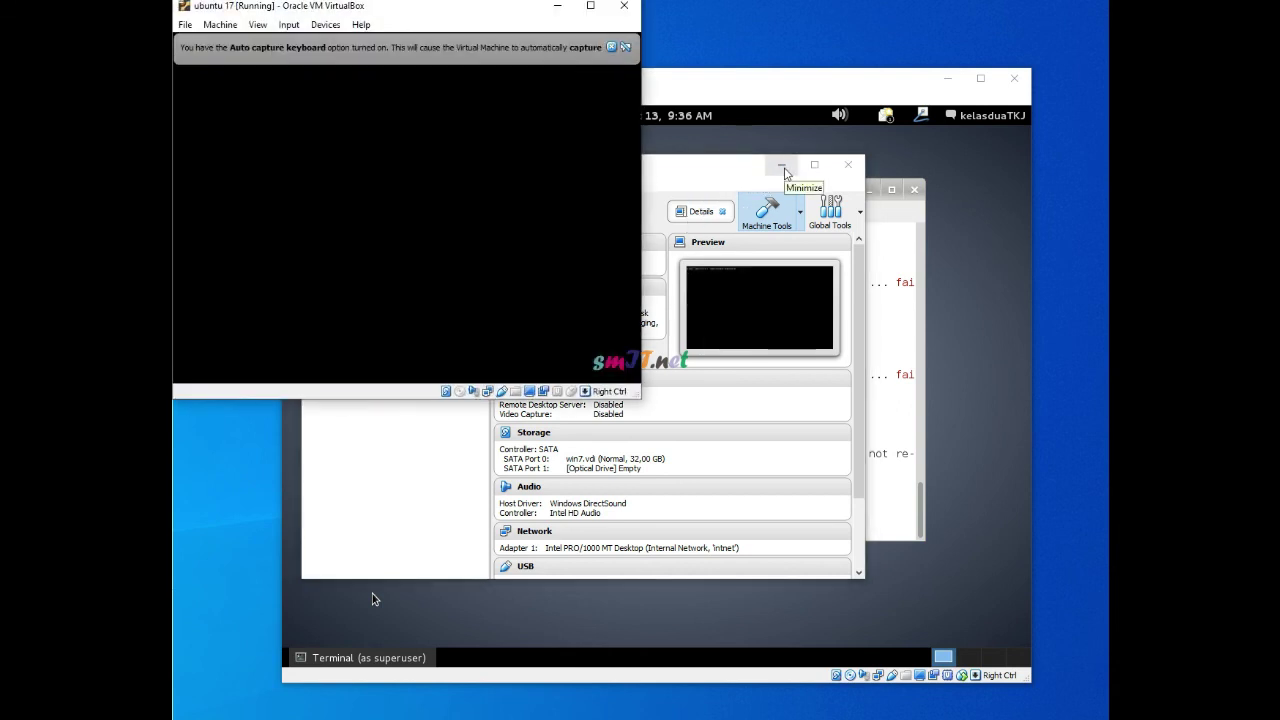
{"action": "left_click", "coordinate": [783, 167]}
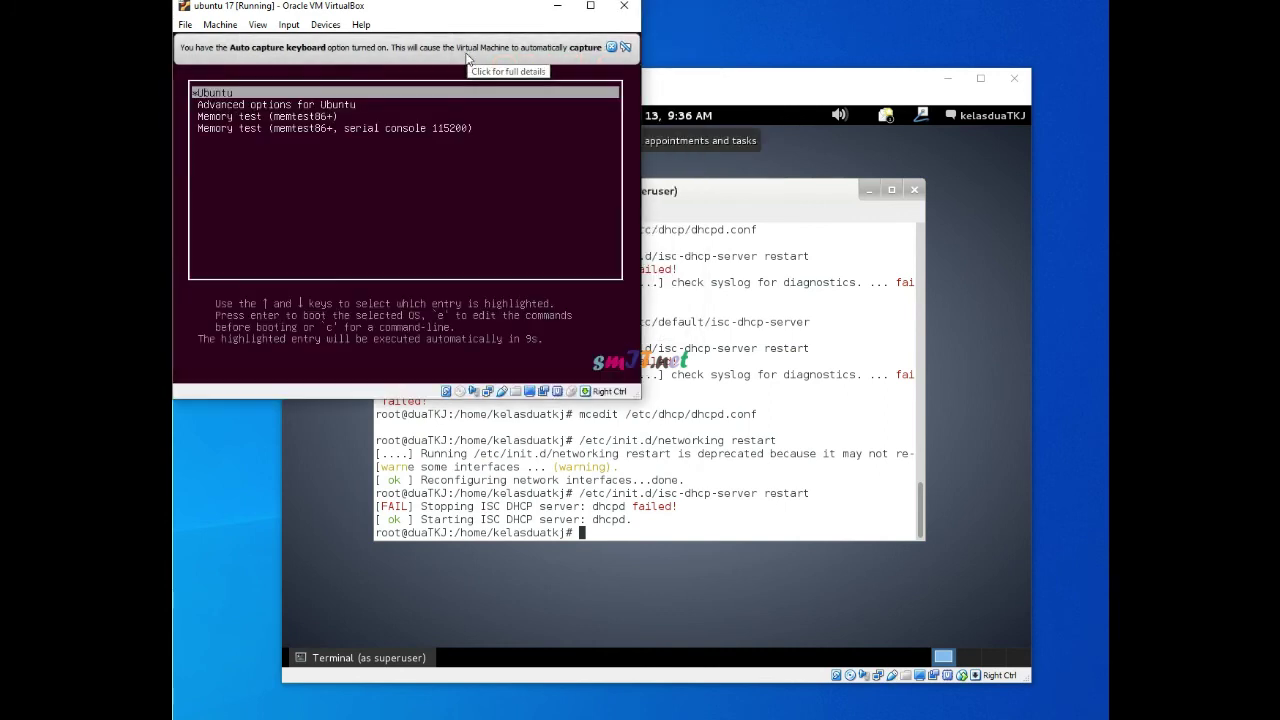
{"action": "key", "text": "Return"}
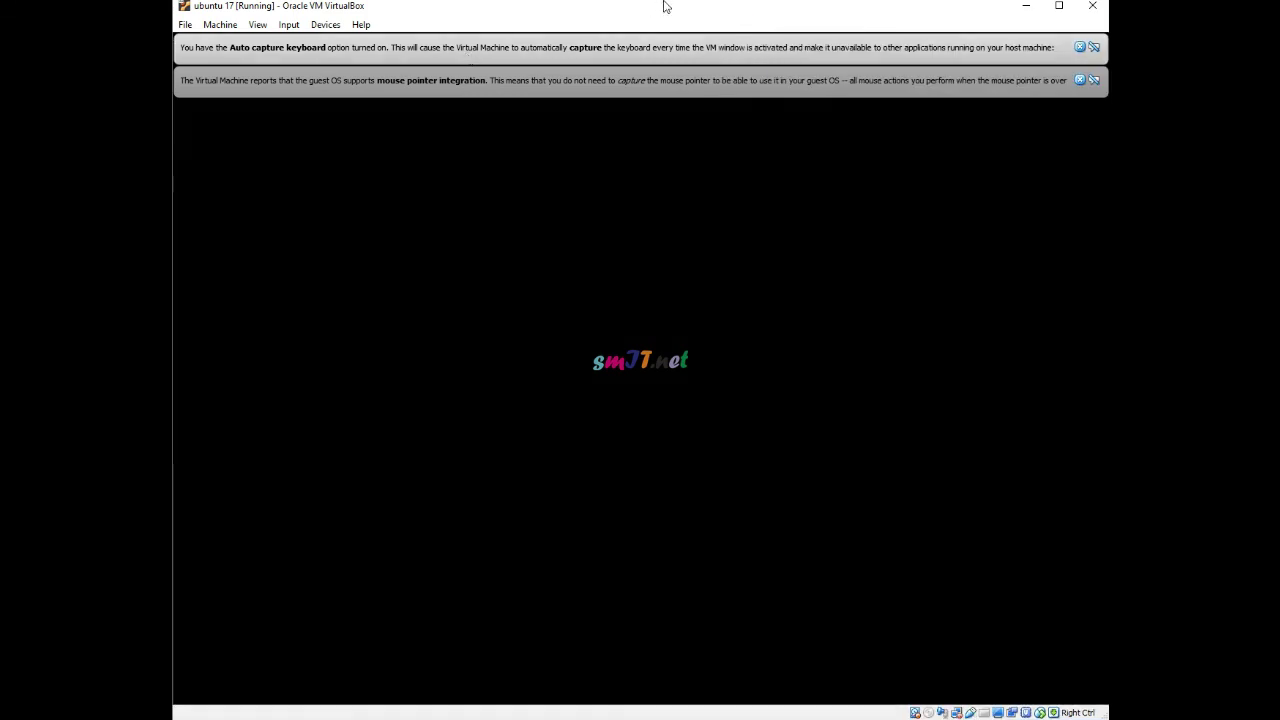
- Dismiss the keyboard-capture and mouse-integration notices, and log in to Ubuntu with the account password
{"action": "left_click", "coordinate": [1080, 47]}
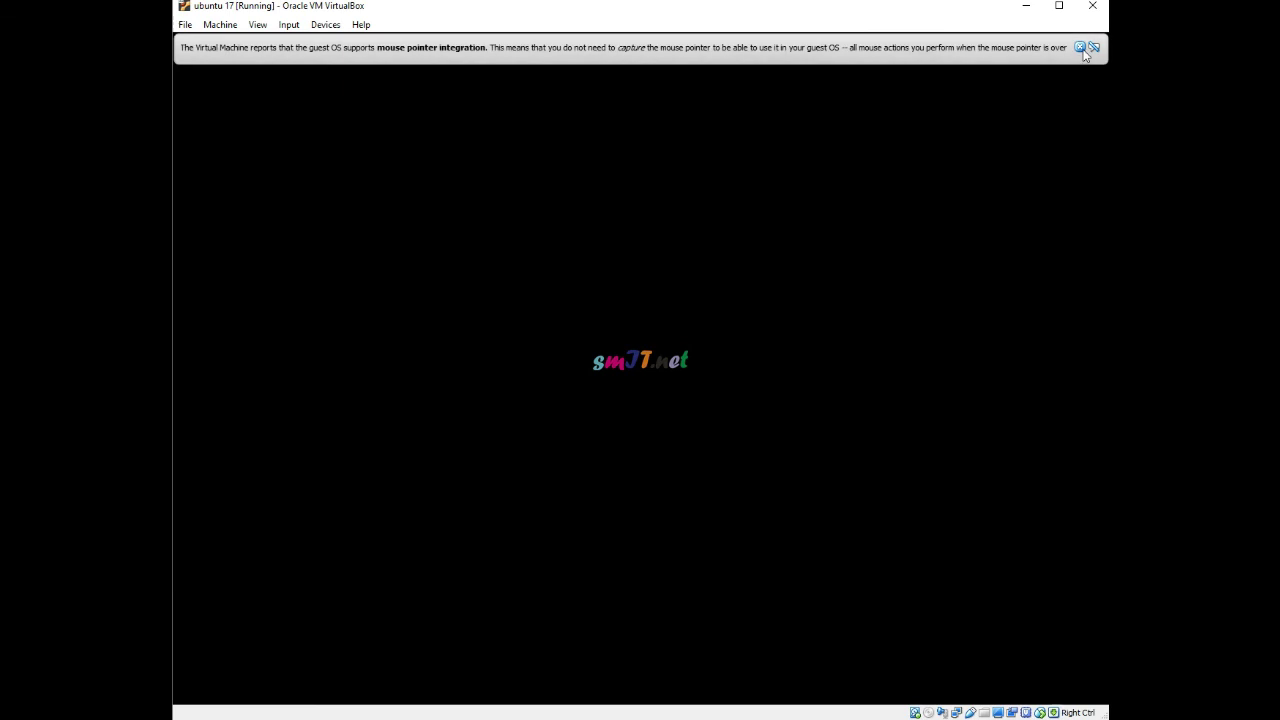
{"action": "left_click", "coordinate": [1080, 47]}
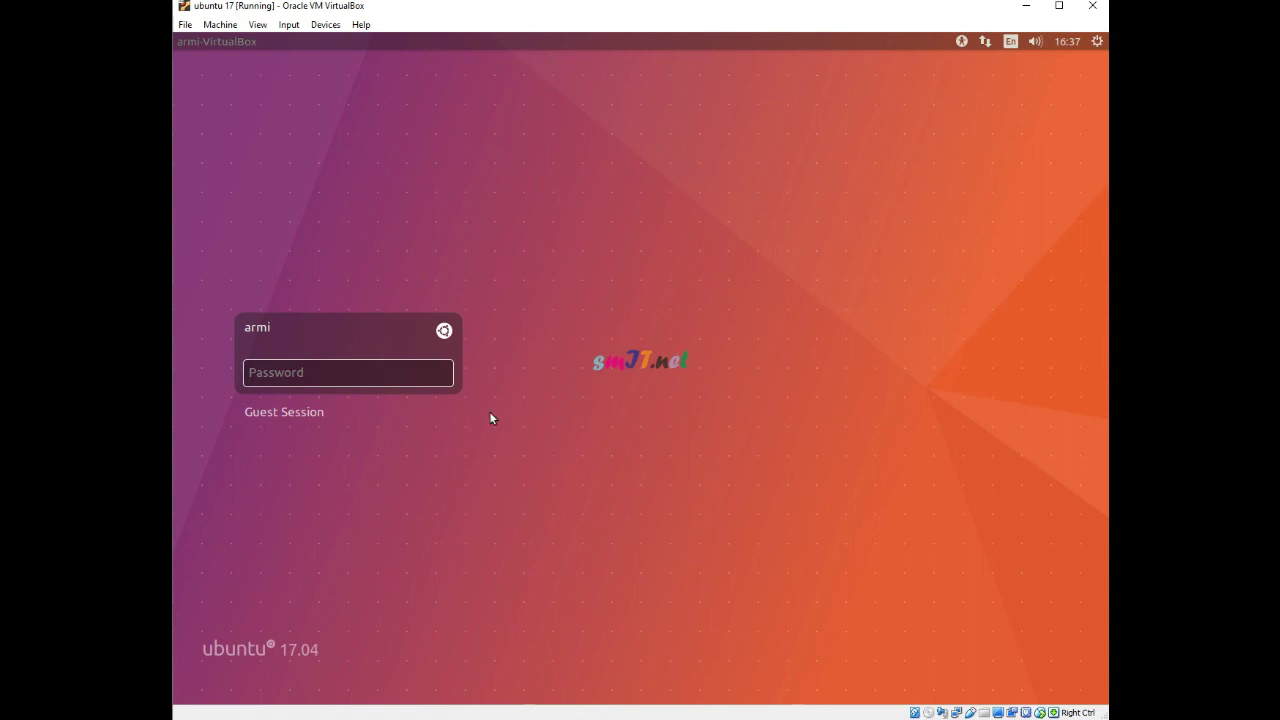
{"action": "type", "text": "••••"}
{"action": "key", "text": "Return"}
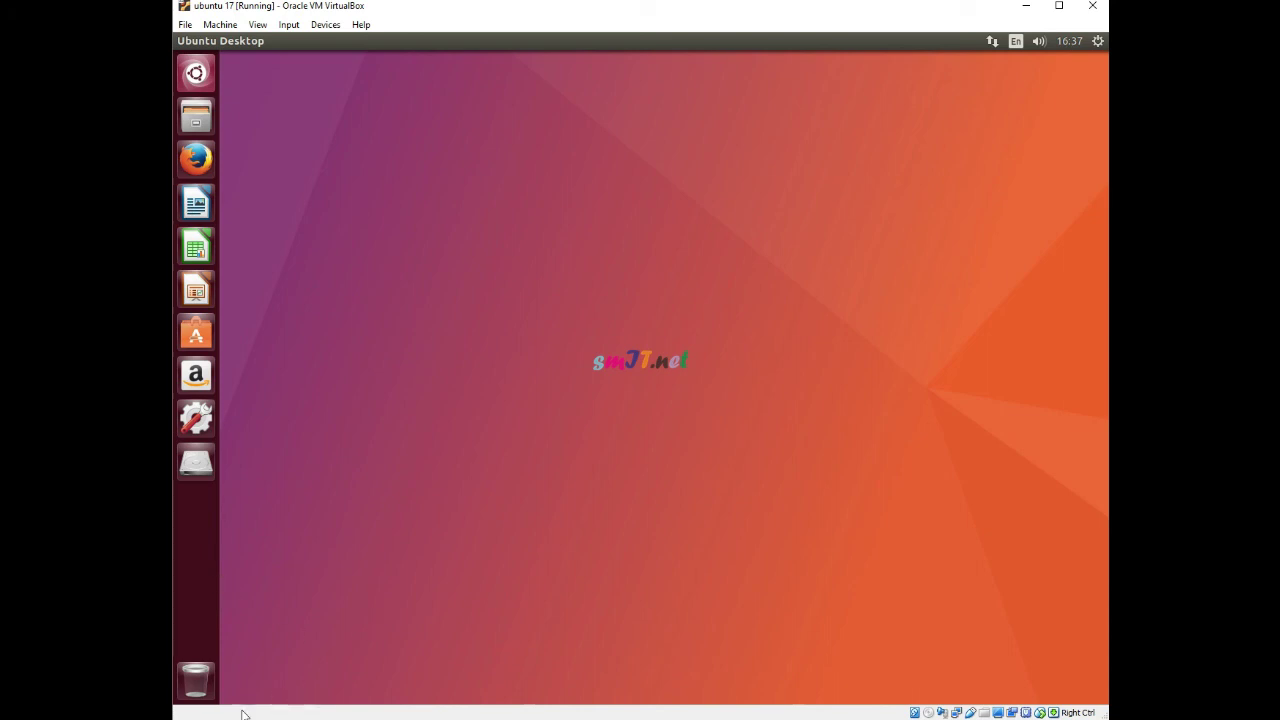
- Bring up the Debian virtual machine to review its terminal output, and minimize it to return to the Ubuntu desktop
{"action": "left_click", "coordinate": [411, 719]}
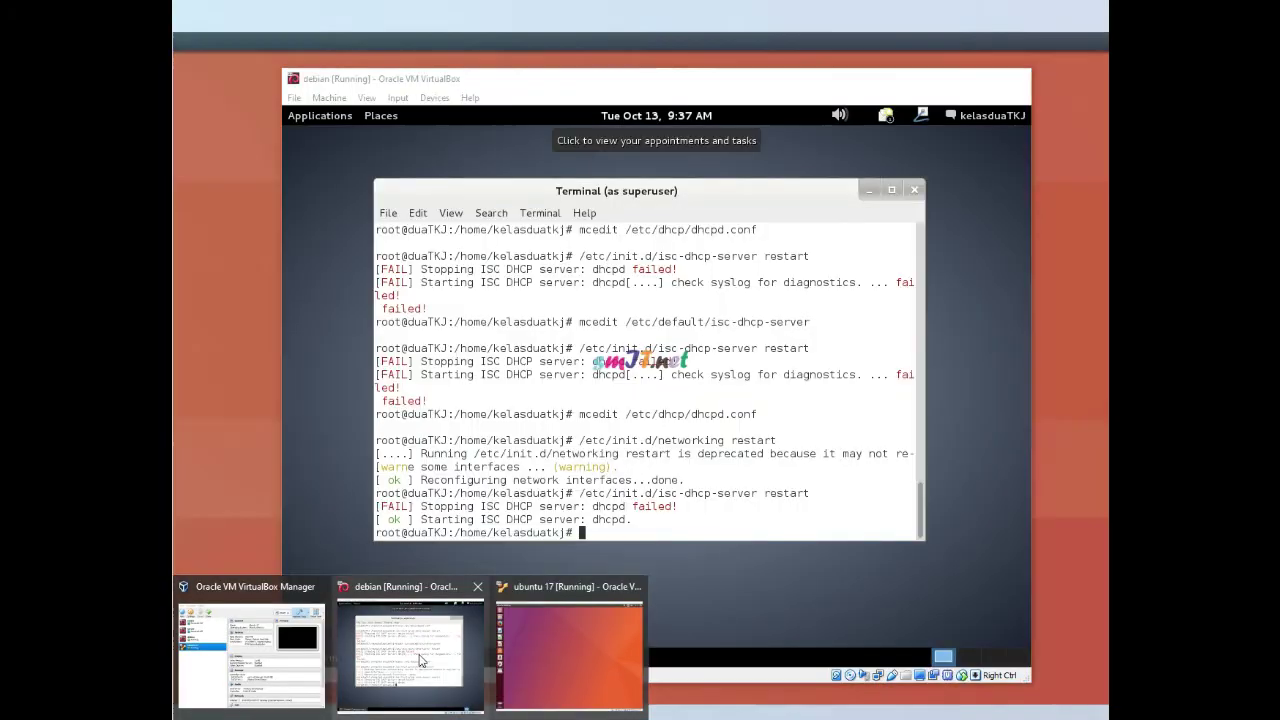
{"action": "left_click", "coordinate": [420, 660]}
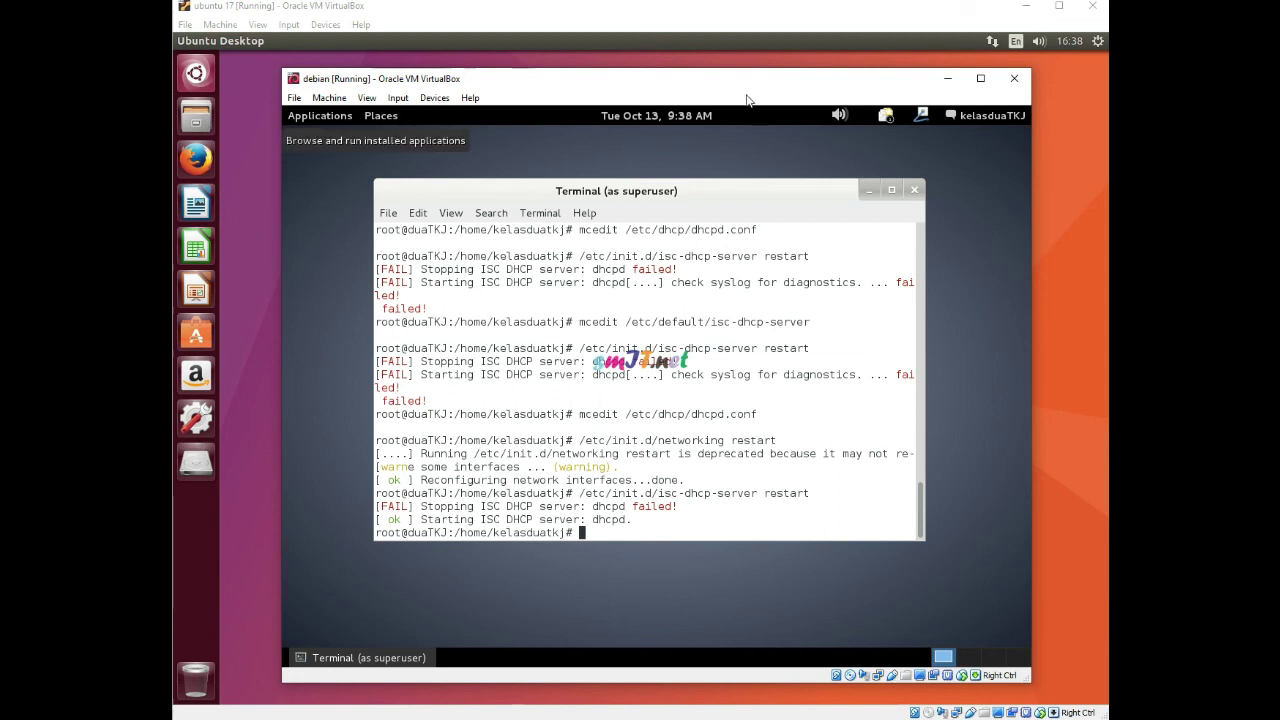
{"action": "left_click", "coordinate": [947, 80]}
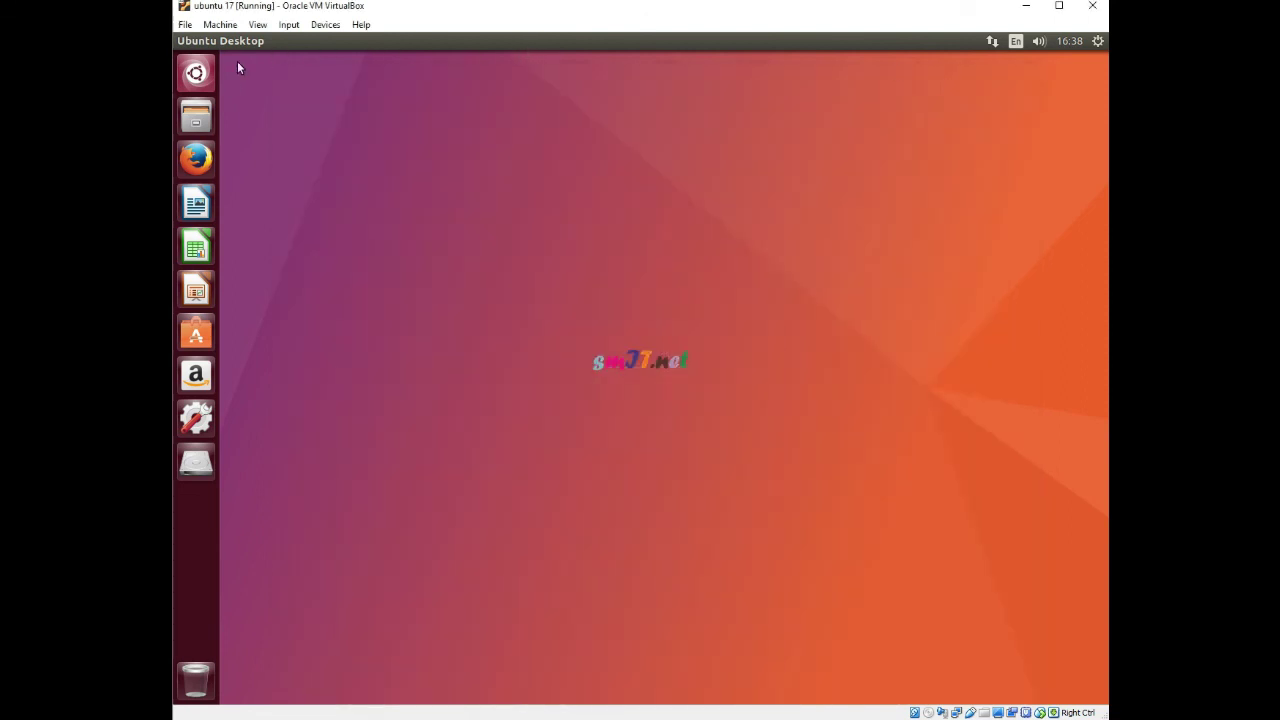
- Check in Ubuntu's network settings that the wired connection's IPv4 method is Automatic (DHCP), and save the connection
{"action": "left_click", "coordinate": [196, 424]}
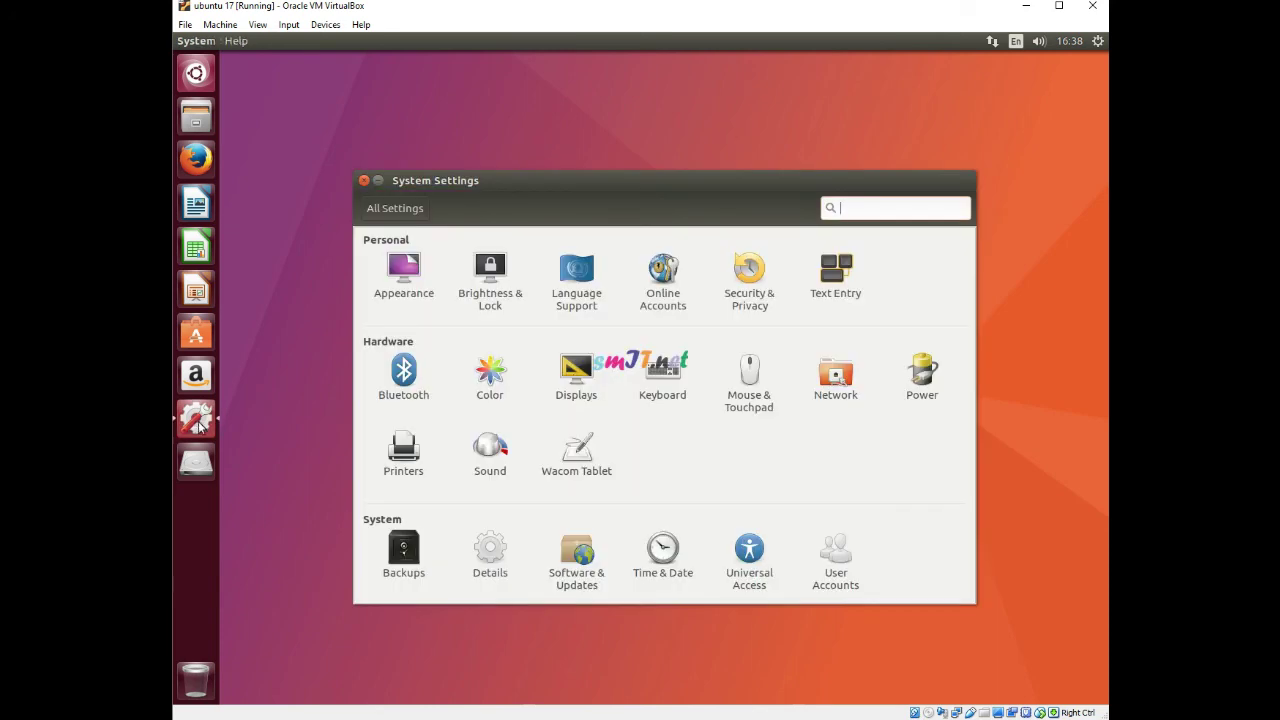
{"action": "left_click", "coordinate": [837, 381]}
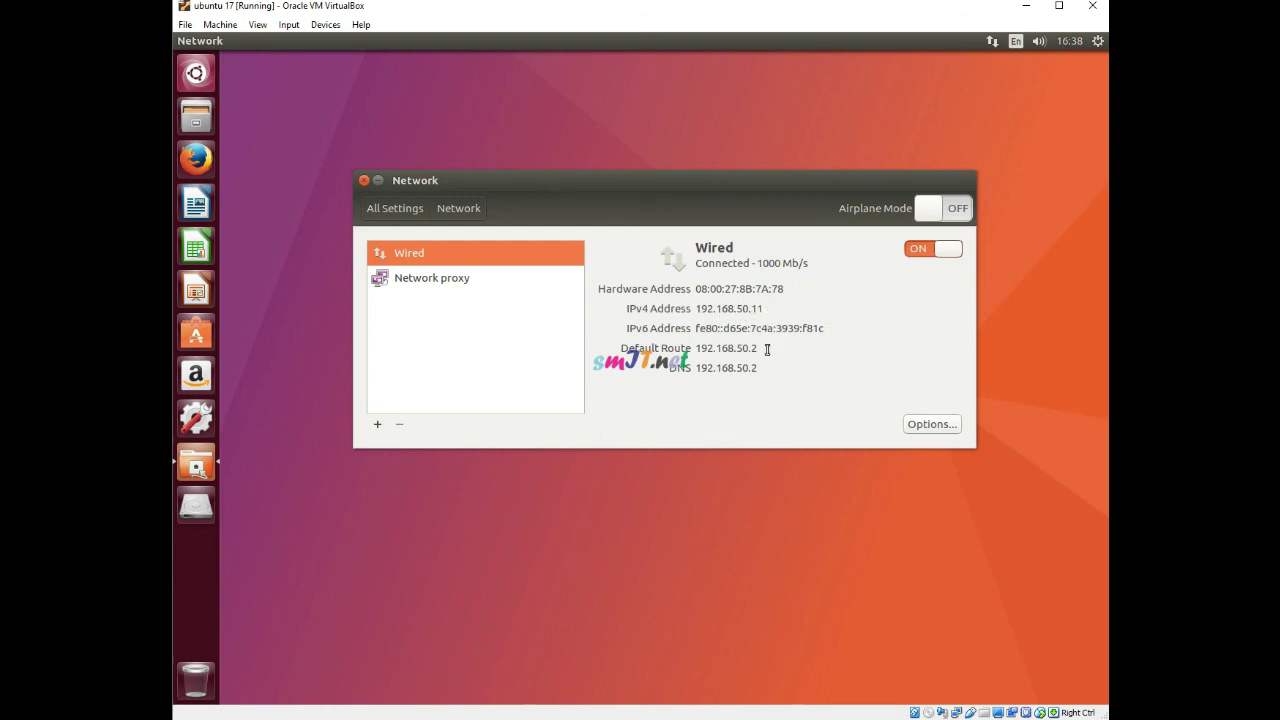
{"action": "left_click", "coordinate": [926, 431]}
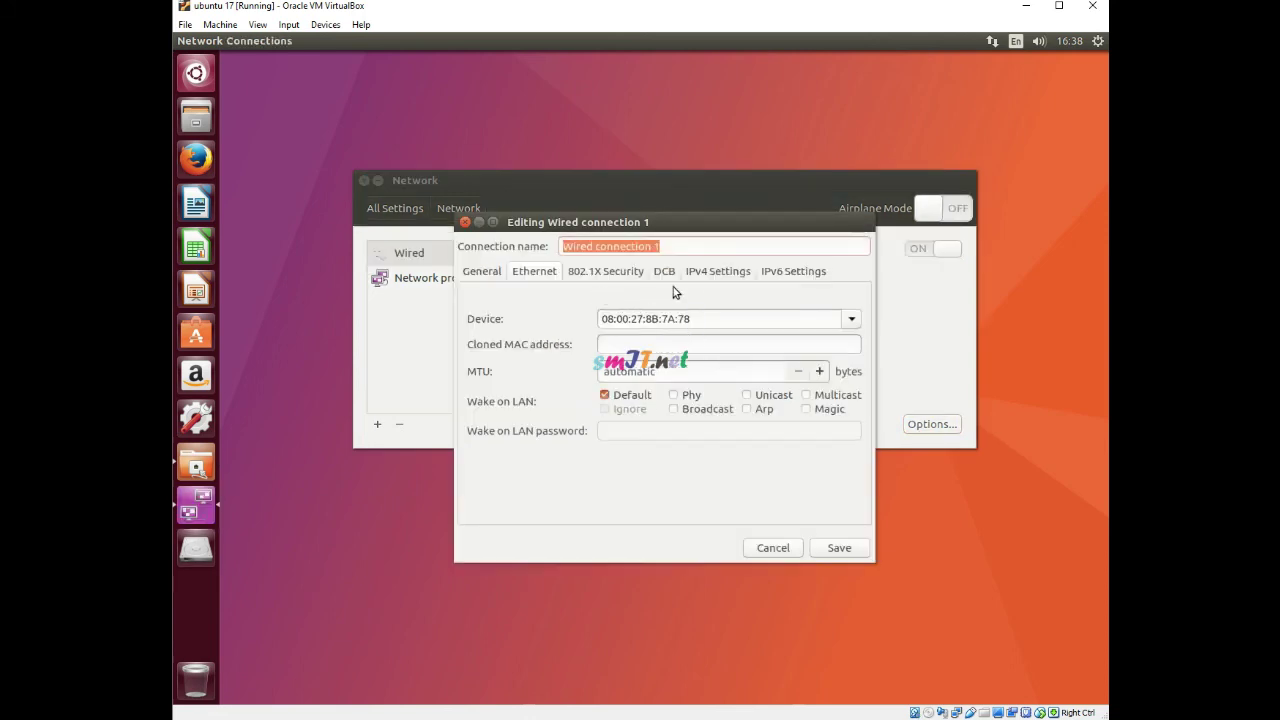
{"action": "left_click", "coordinate": [724, 275]}
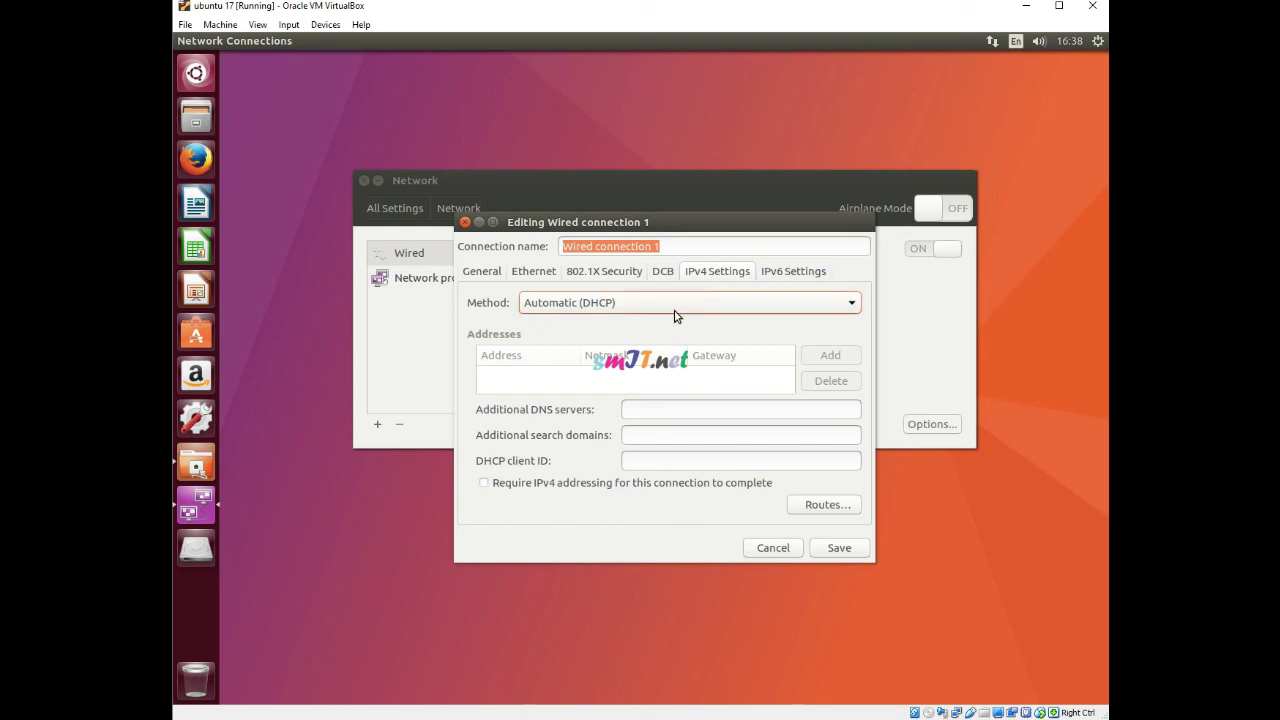
{"action": "left_click", "coordinate": [846, 549]}
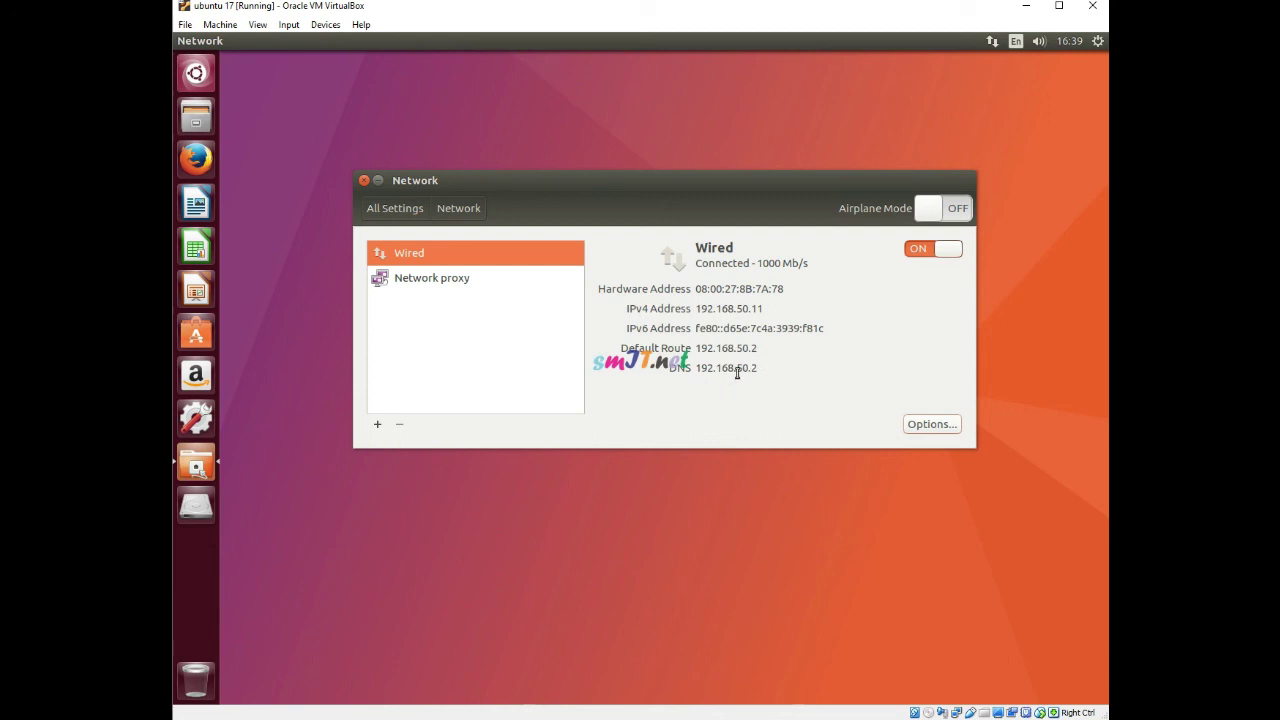
- Examine the DNS, default route and IPv4 address assigned to Ubuntu's wired connection, highlighting each value
{"action": "left_click_drag", "start_coordinate": [765, 368], "coordinate": [686, 362]}
{"action": "left_click_drag", "start_coordinate": [768, 349], "coordinate": [693, 349]}
{"action": "left_click_drag", "start_coordinate": [764, 310], "coordinate": [699, 311]}
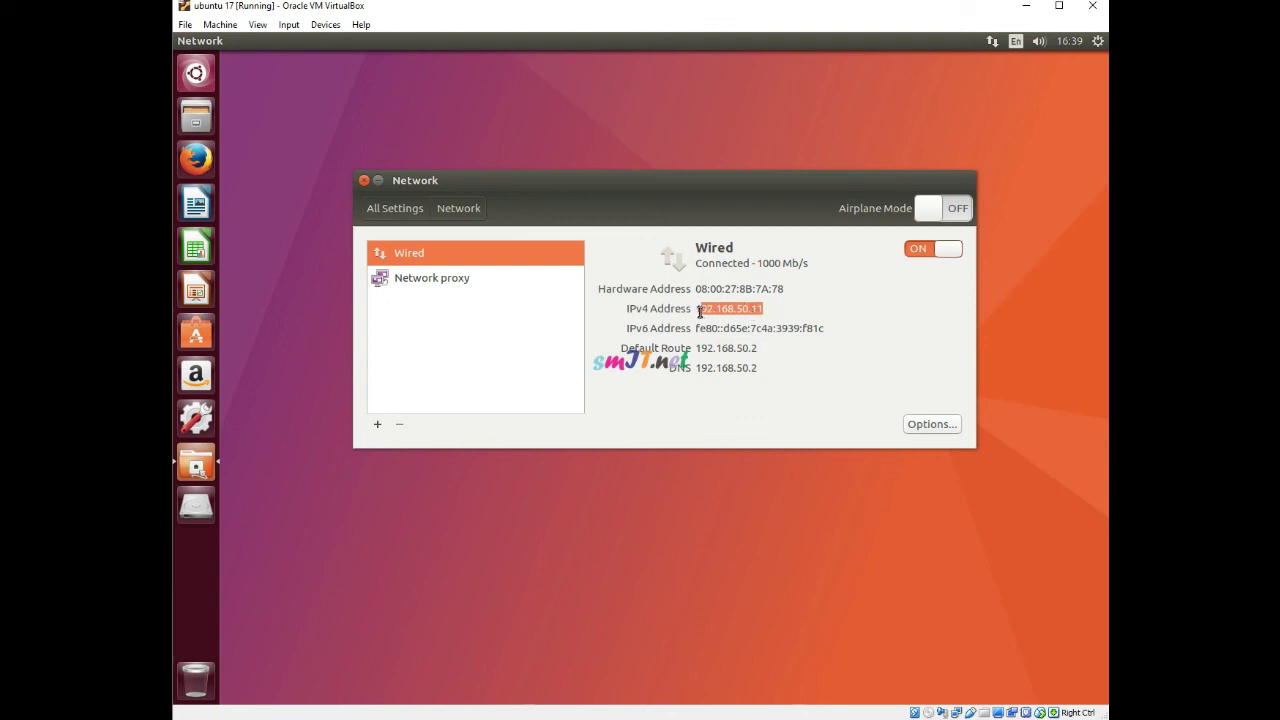
{"action": "left_click_drag", "start_coordinate": [697, 311], "coordinate": [770, 310]}
{"action": "left_click", "coordinate": [767, 308]}
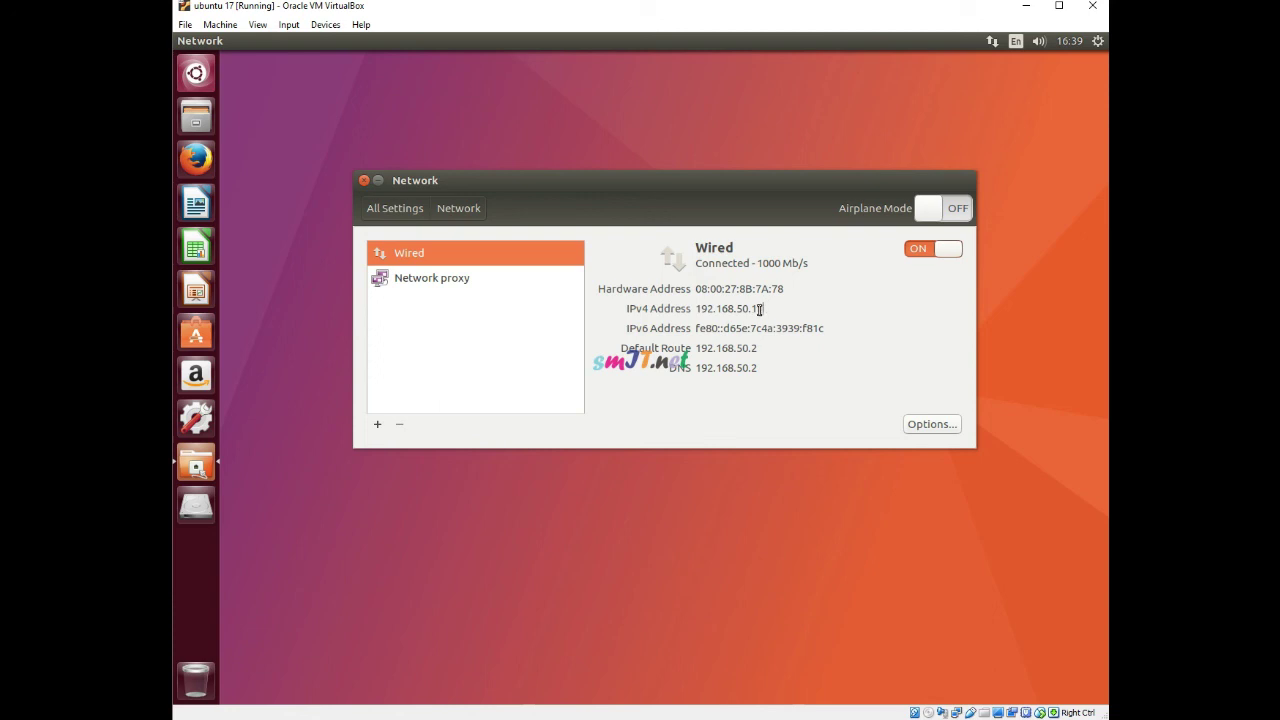
{"action": "left_click_drag", "start_coordinate": [751, 311], "coordinate": [766, 308]}
{"action": "left_click_drag", "start_coordinate": [769, 368], "coordinate": [620, 282]}
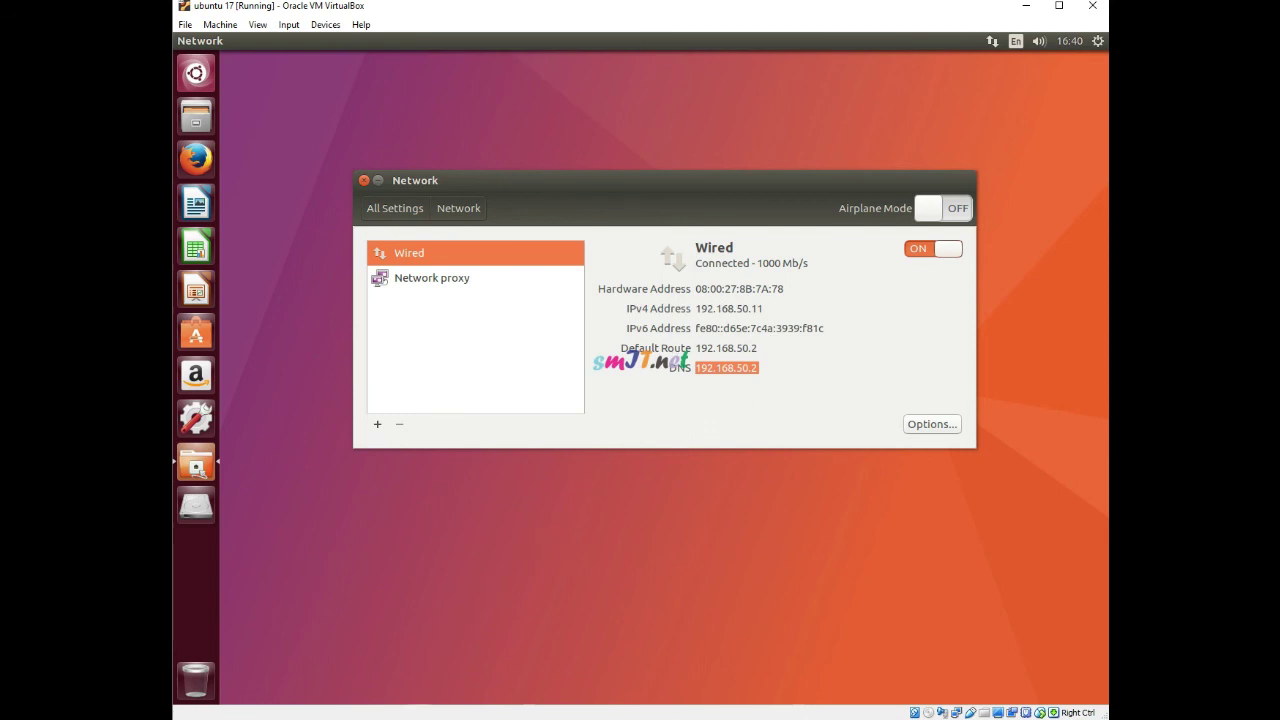
- Switch to the Debian virtual machine, minimize Ubuntu, ping the client at 192.168.50.11 from the terminal, and stop the ping after reviewing the replies
{"action": "left_click", "coordinate": [420, 652]}
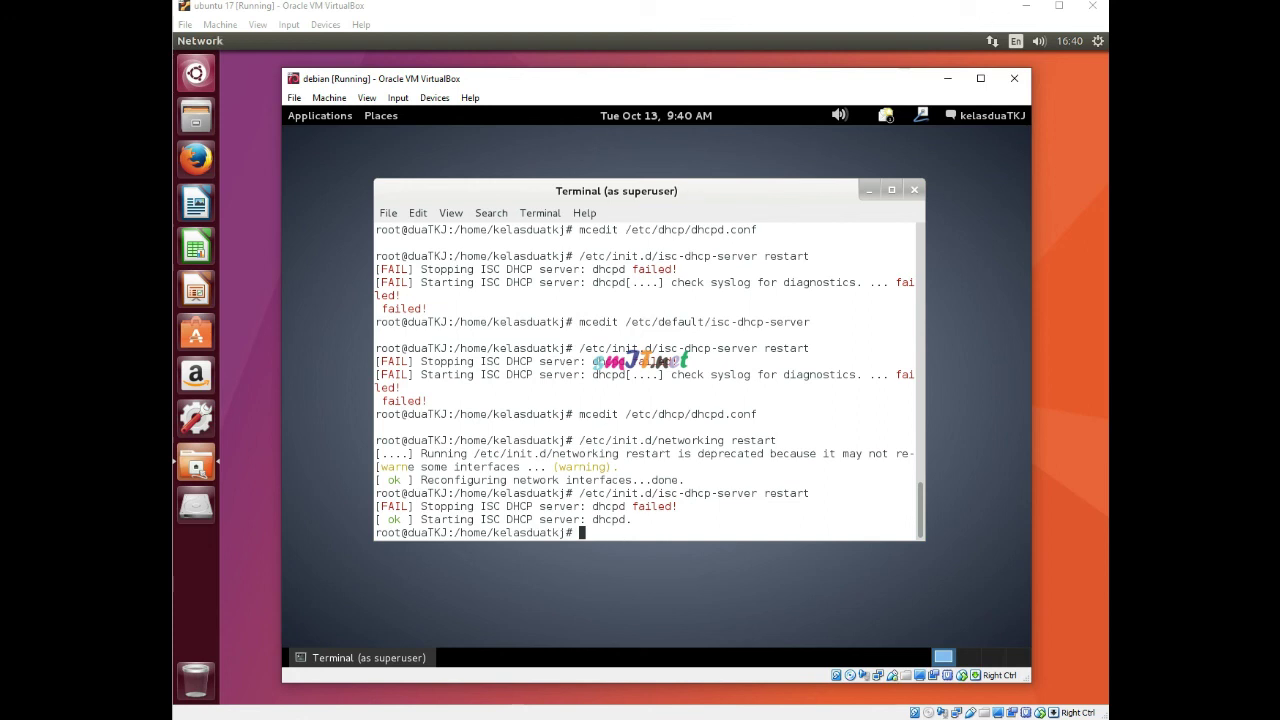
{"action": "left_click", "coordinate": [1027, 8]}
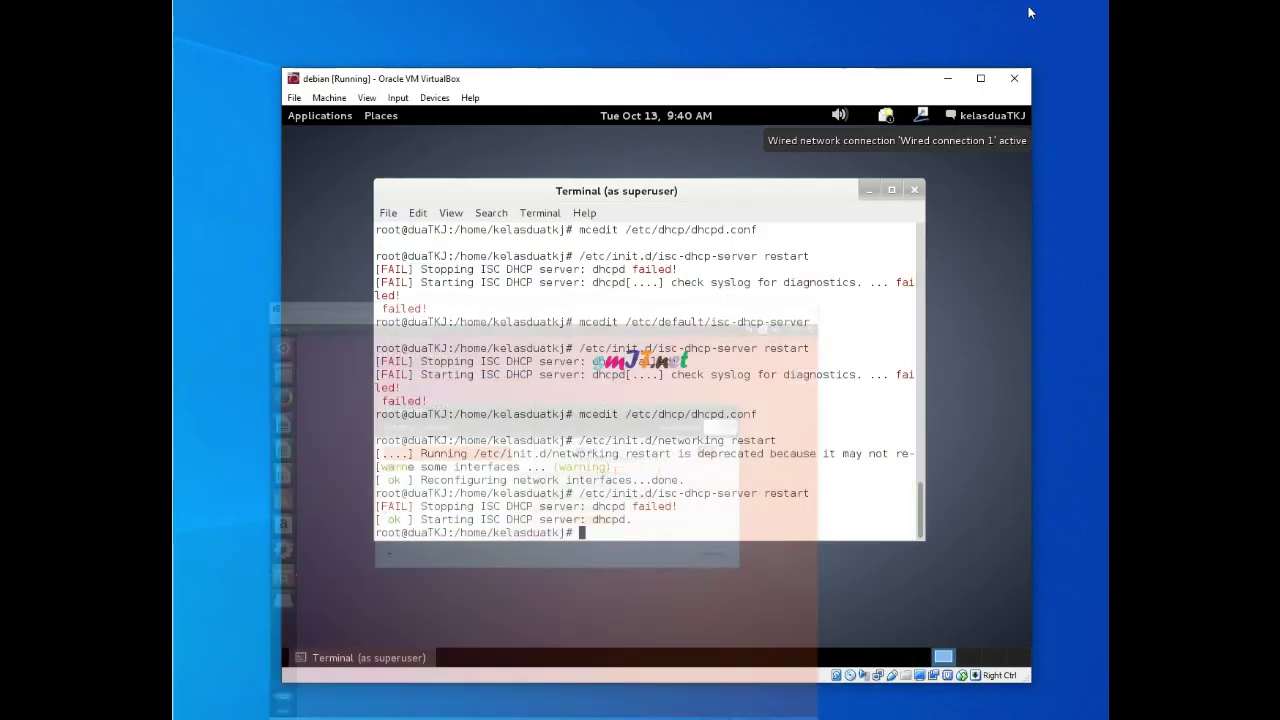
{"action": "left_click", "coordinate": [581, 533]}
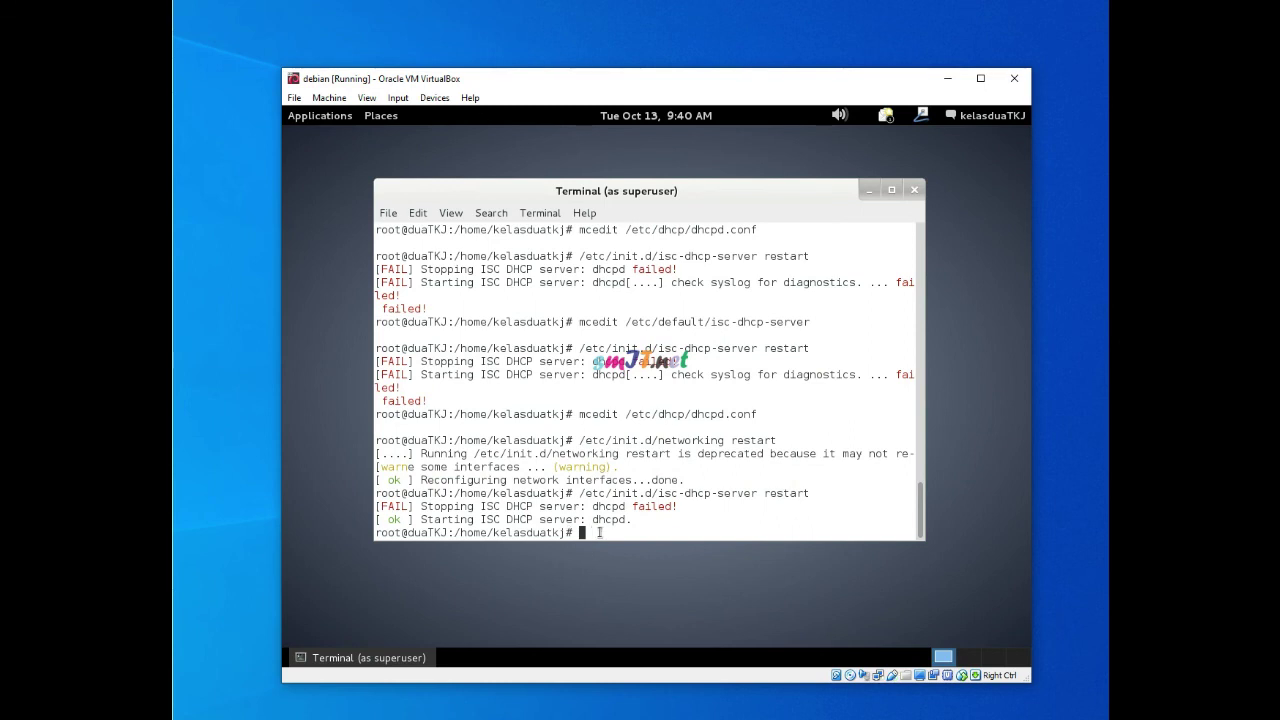
{"action": "type", "text": "ping 192.168.50.11"}
{"action": "key", "text": "Return"}
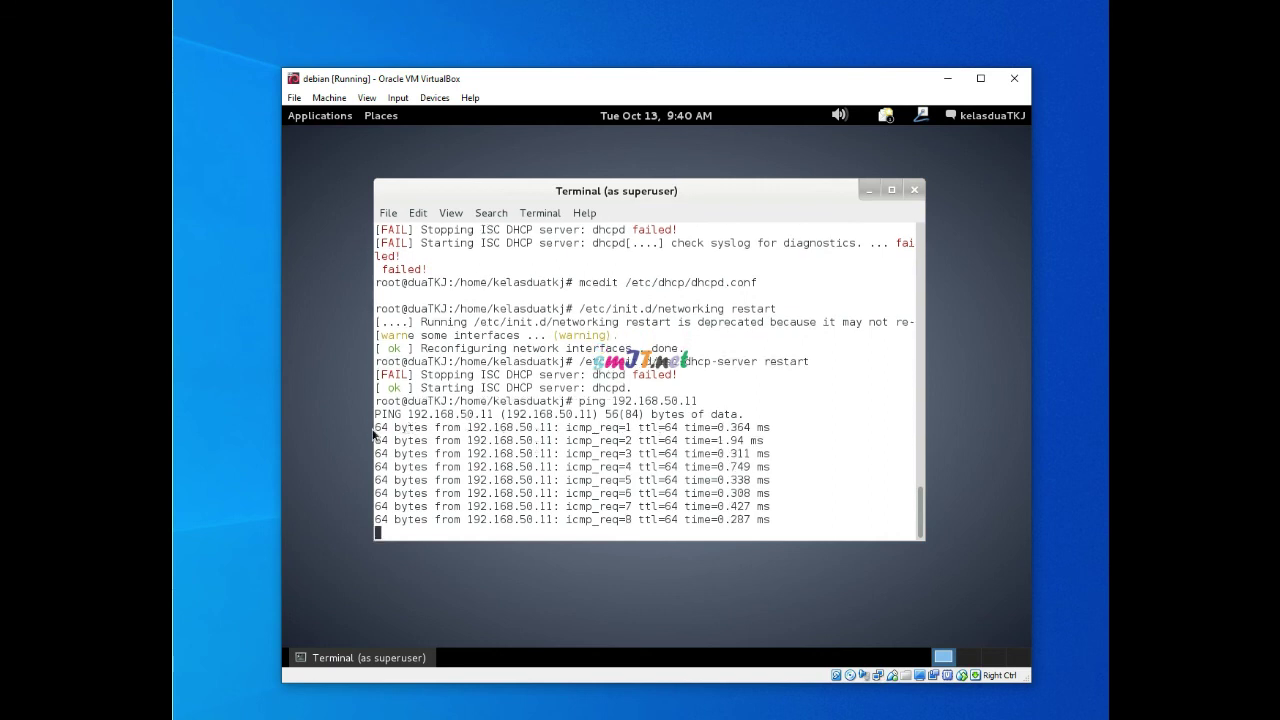
{"action": "left_click_drag", "start_coordinate": [385, 425], "coordinate": [760, 471]}
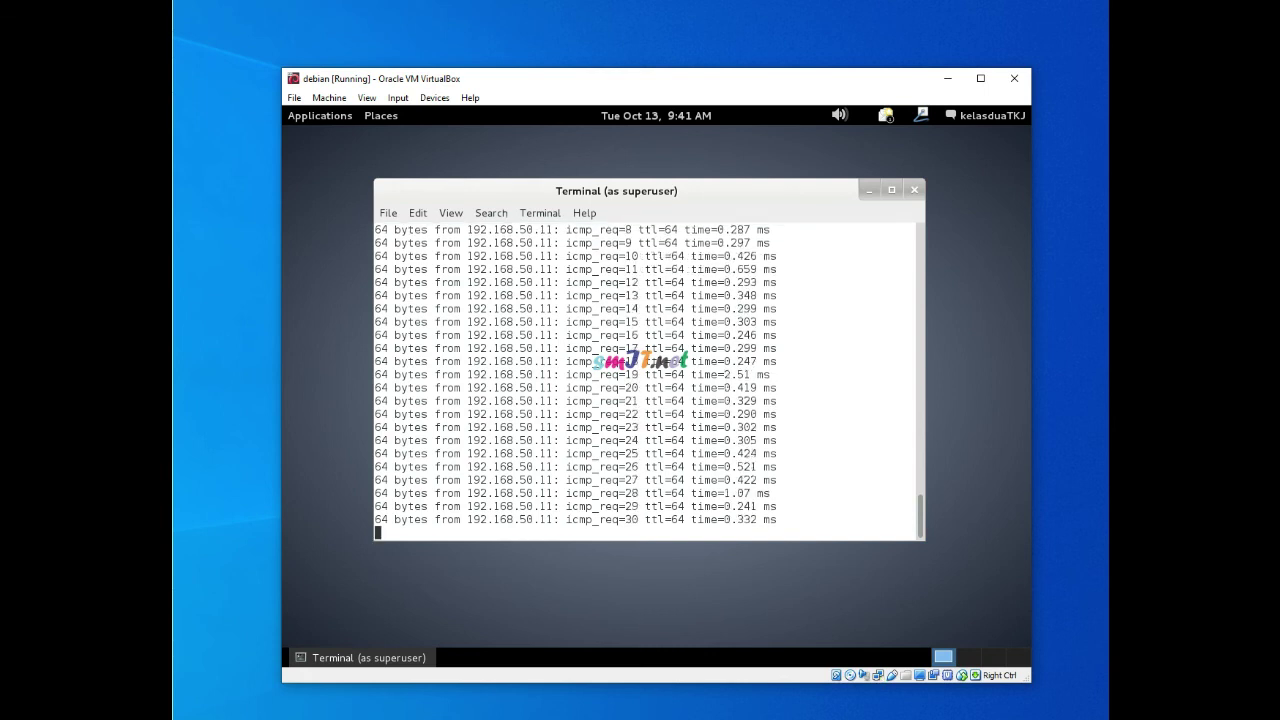
{"action": "key", "text": "ctrl+c"}
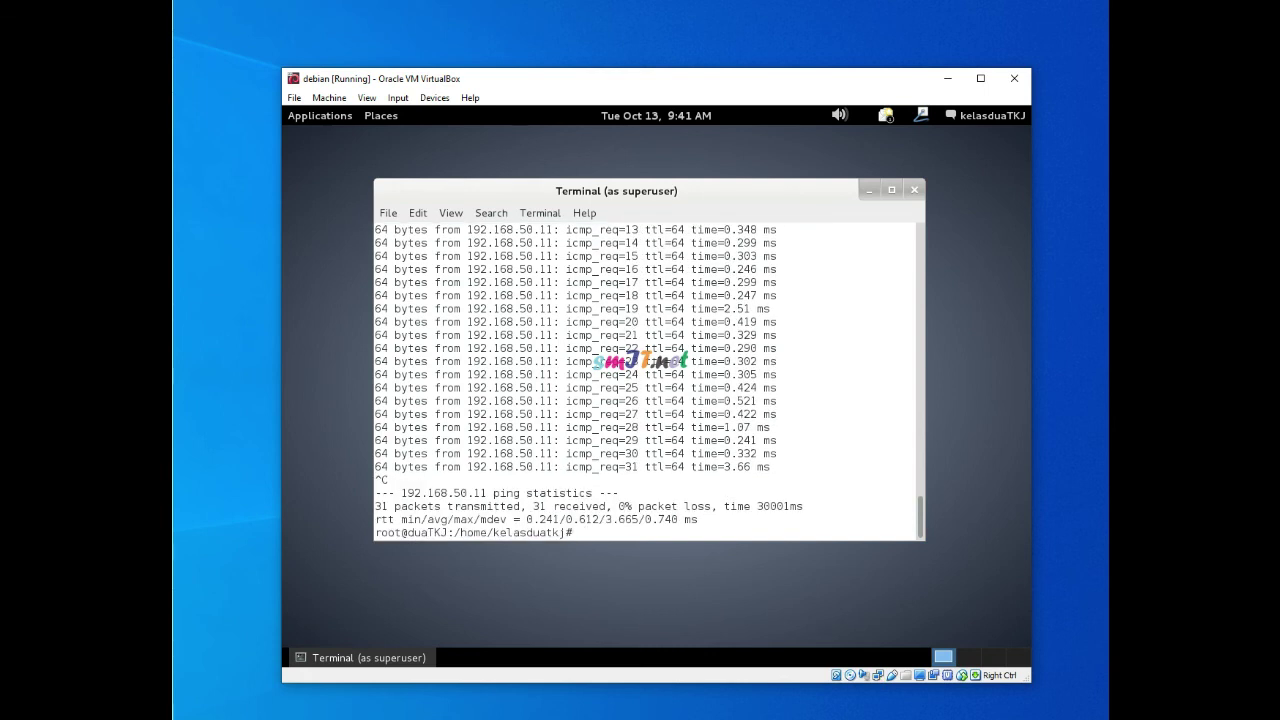